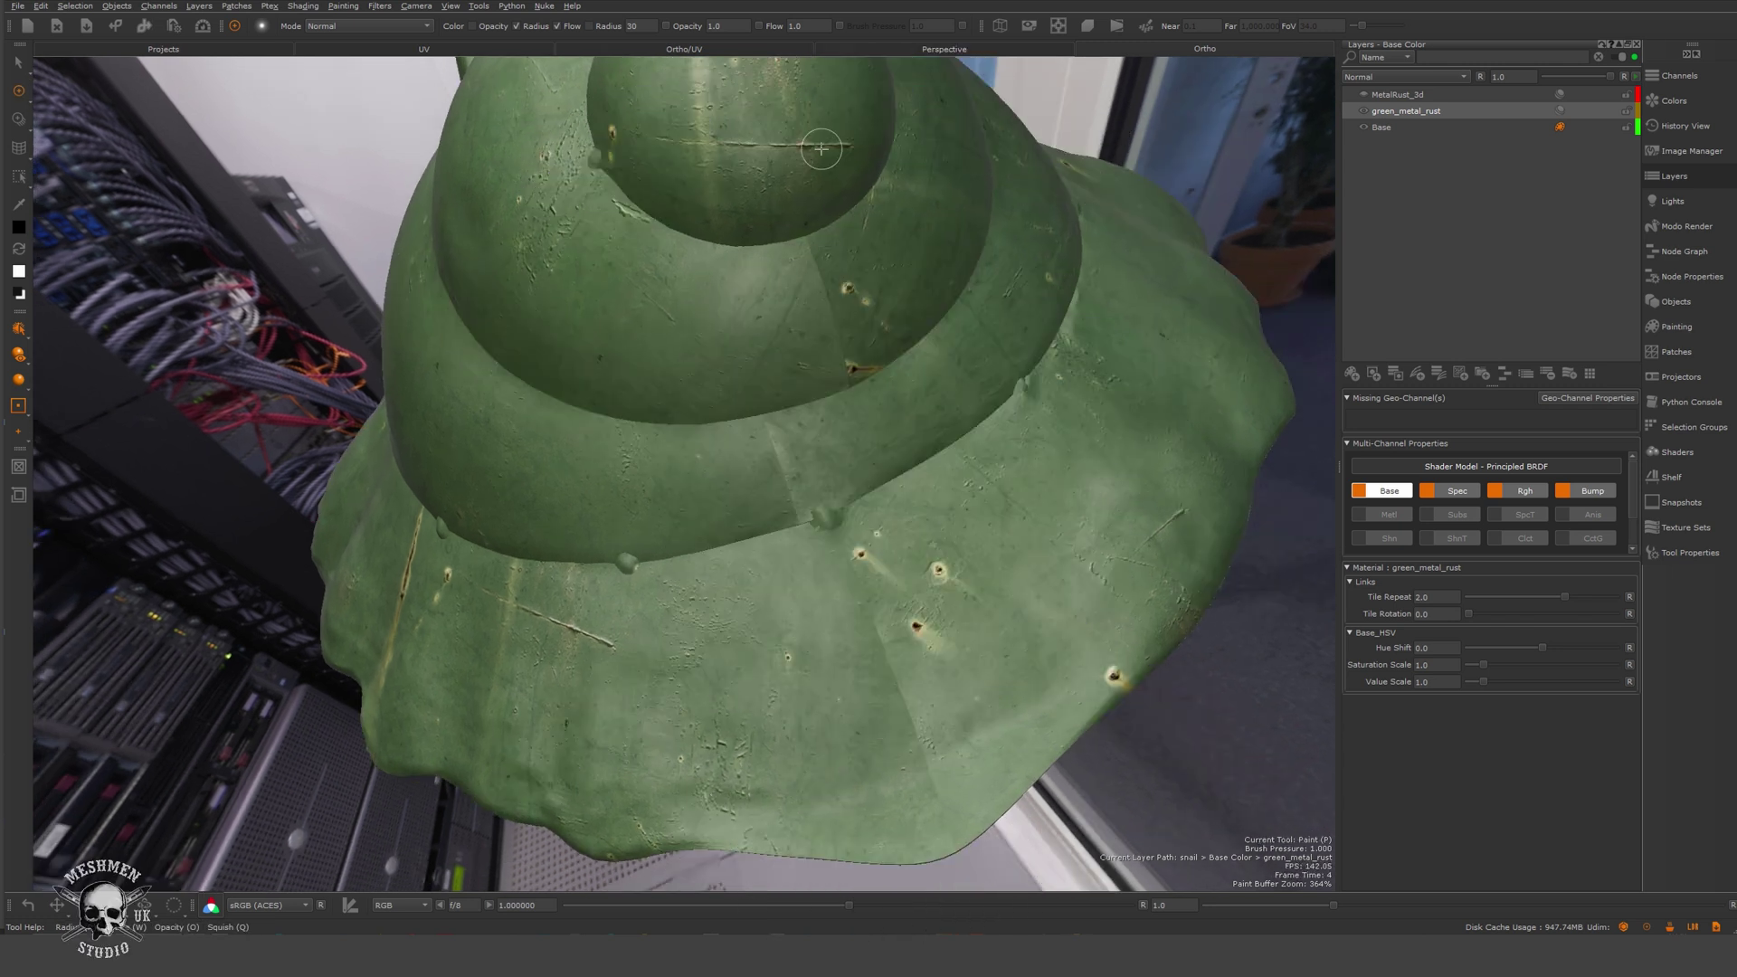
Increase the Tile Repeat of the green_metal_rust material on the snail shell.
{"action": "left_click_drag", "start_coordinate": [821, 632], "coordinate": [907, 605], "text": "alt"}
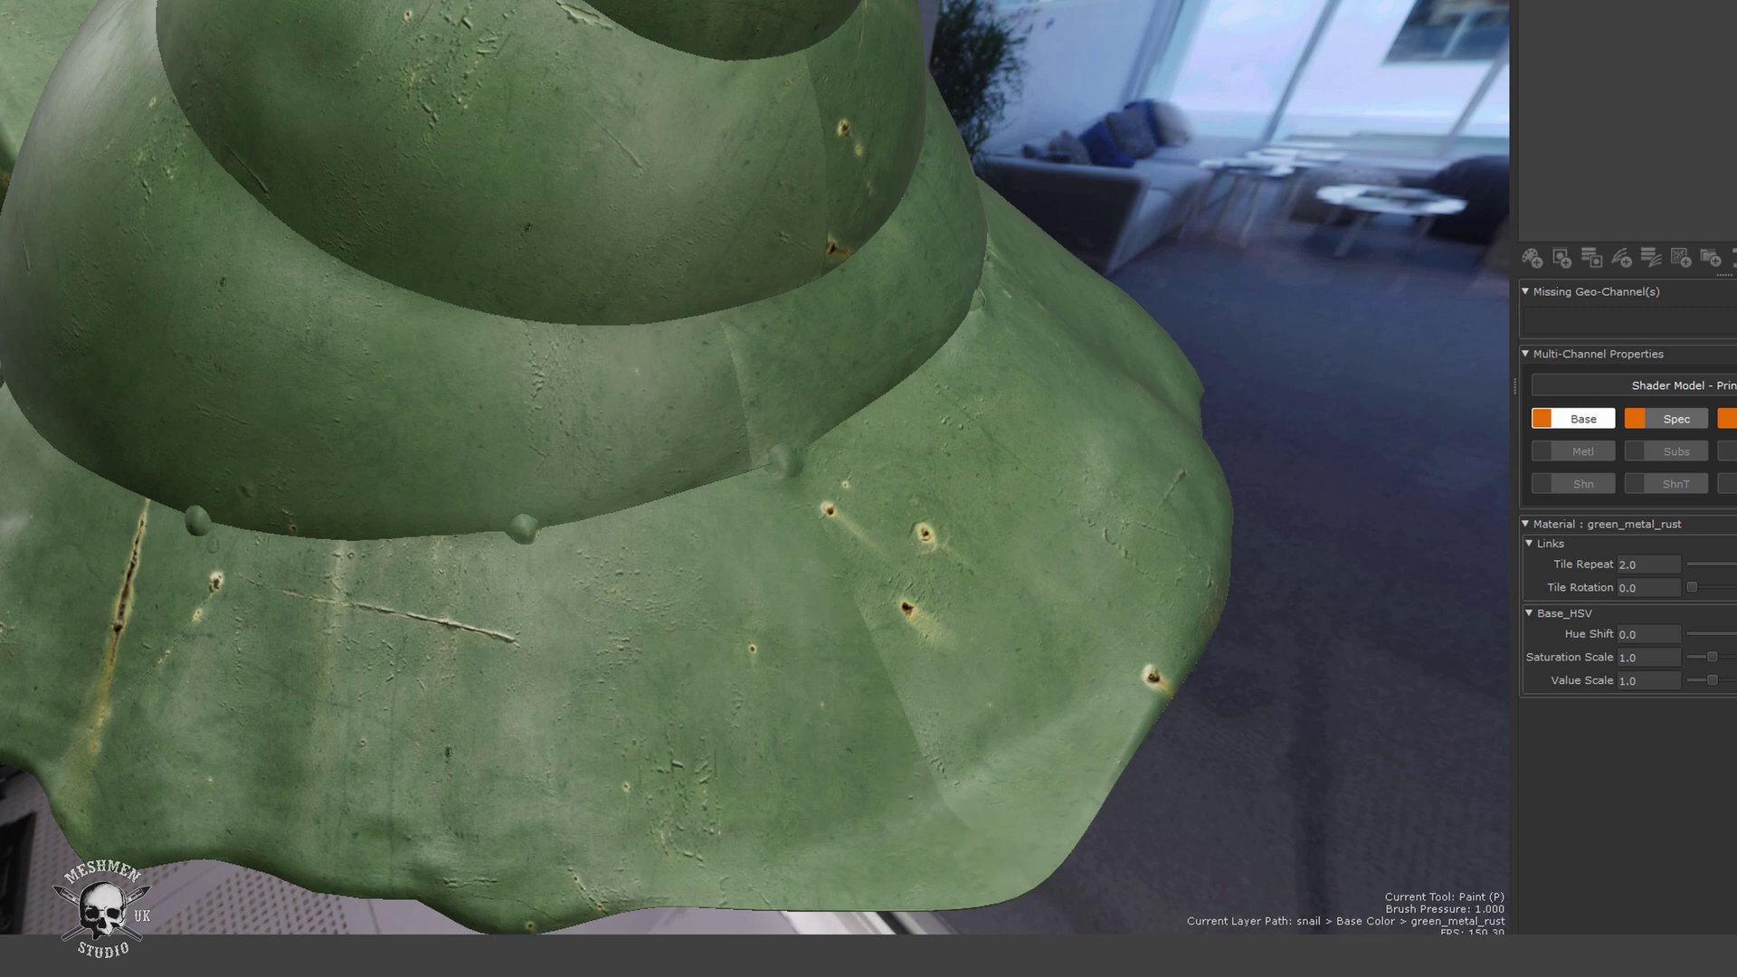
{"action": "left_click_drag", "start_coordinate": [1536, 597], "coordinate": [1572, 597]}
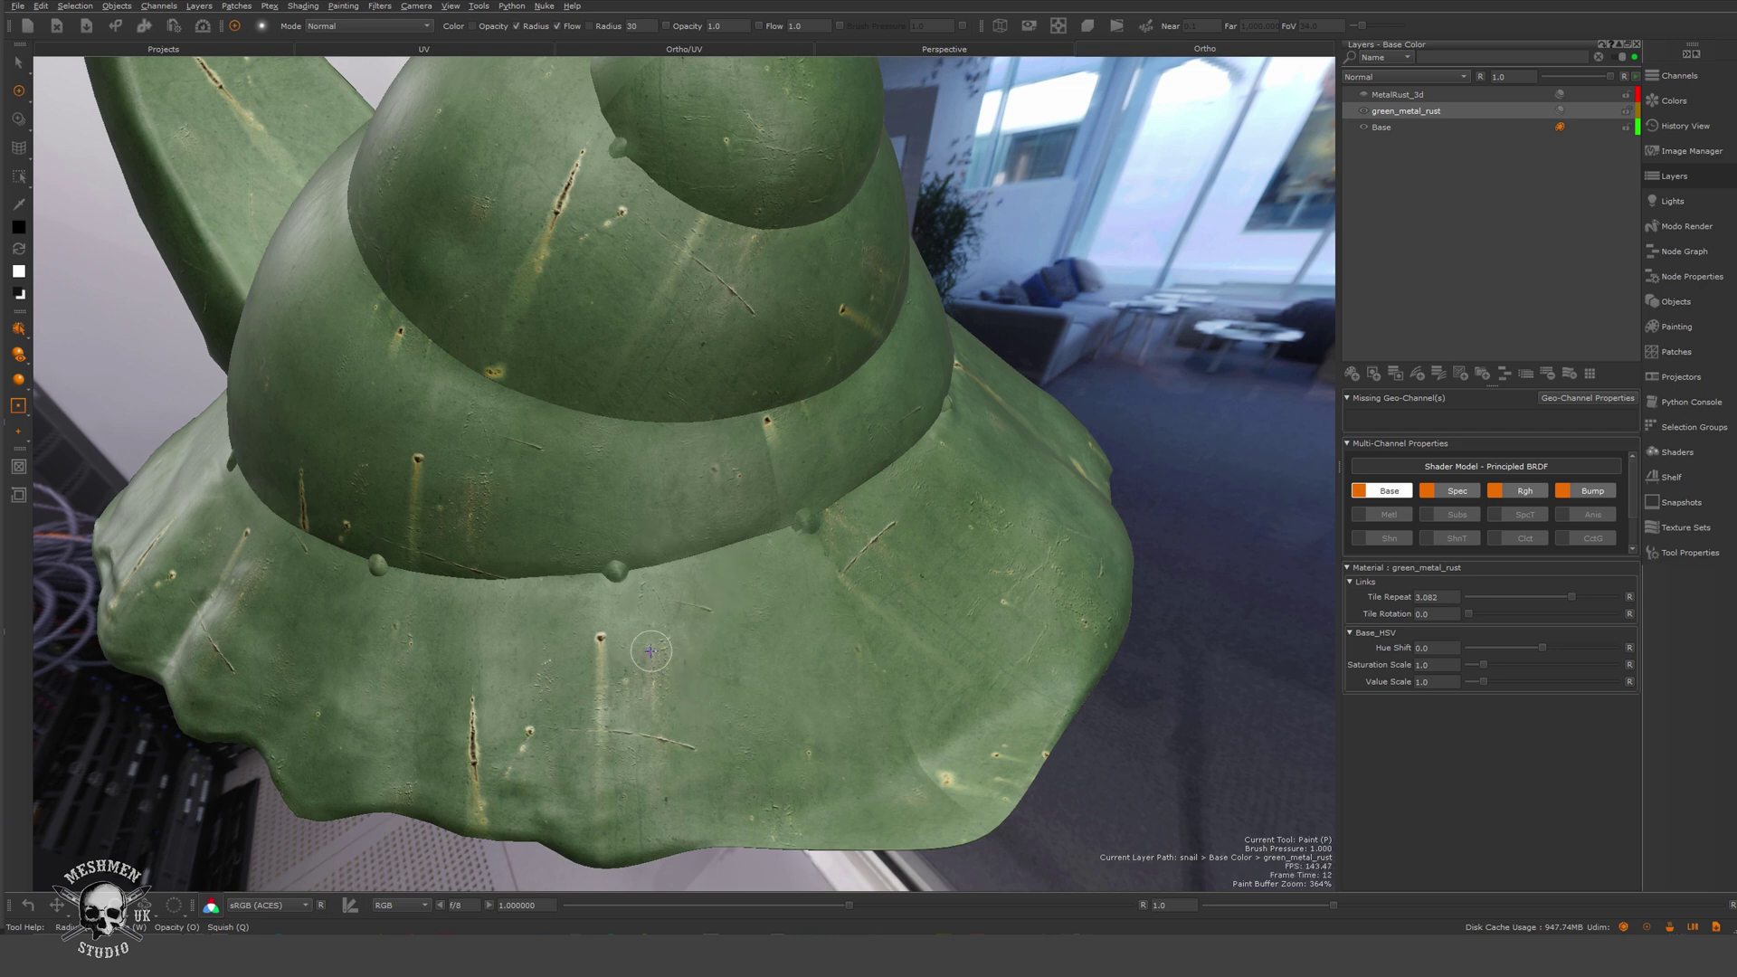
Select the MetalRust_3d layer and examine the texture seams around the lower part of the shell up close.
{"action": "left_click", "coordinate": [1396, 96]}
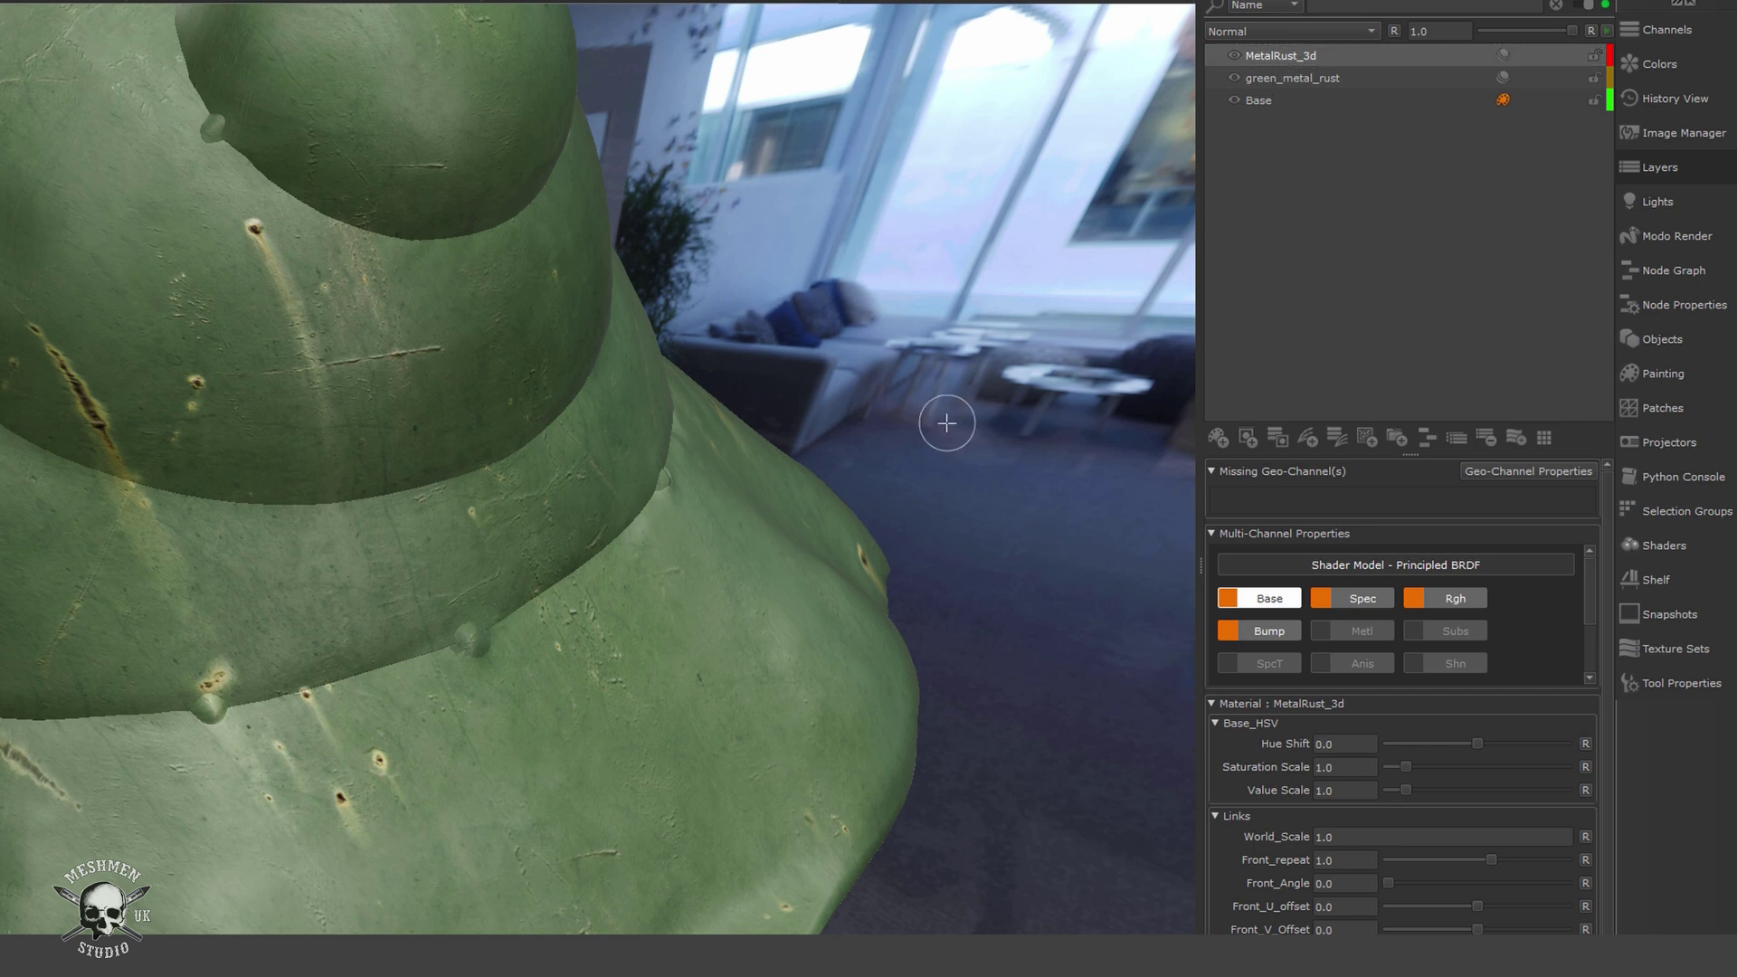
{"action": "left_click_drag", "start_coordinate": [853, 574], "coordinate": [784, 576], "text": "alt"}
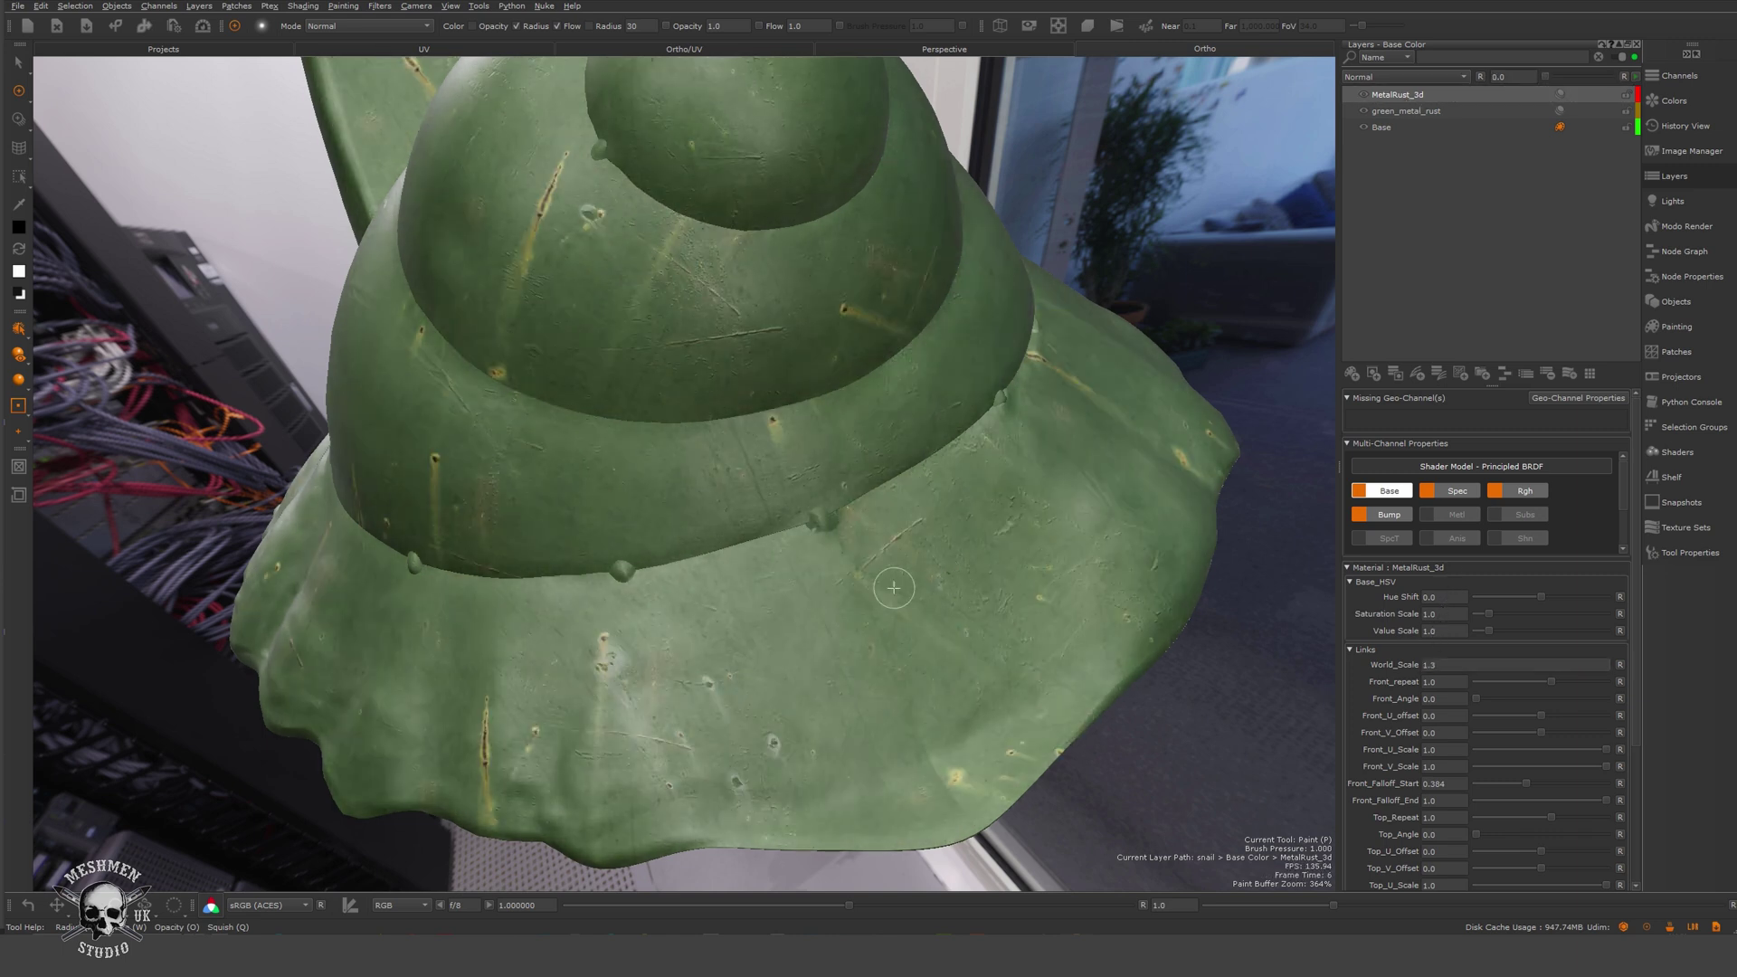
{"action": "left_click_drag", "start_coordinate": [901, 619], "coordinate": [829, 365], "text": "alt"}
{"action": "scroll", "coordinate": [830, 364], "scroll_direction": "up", "scroll_amount": 2}
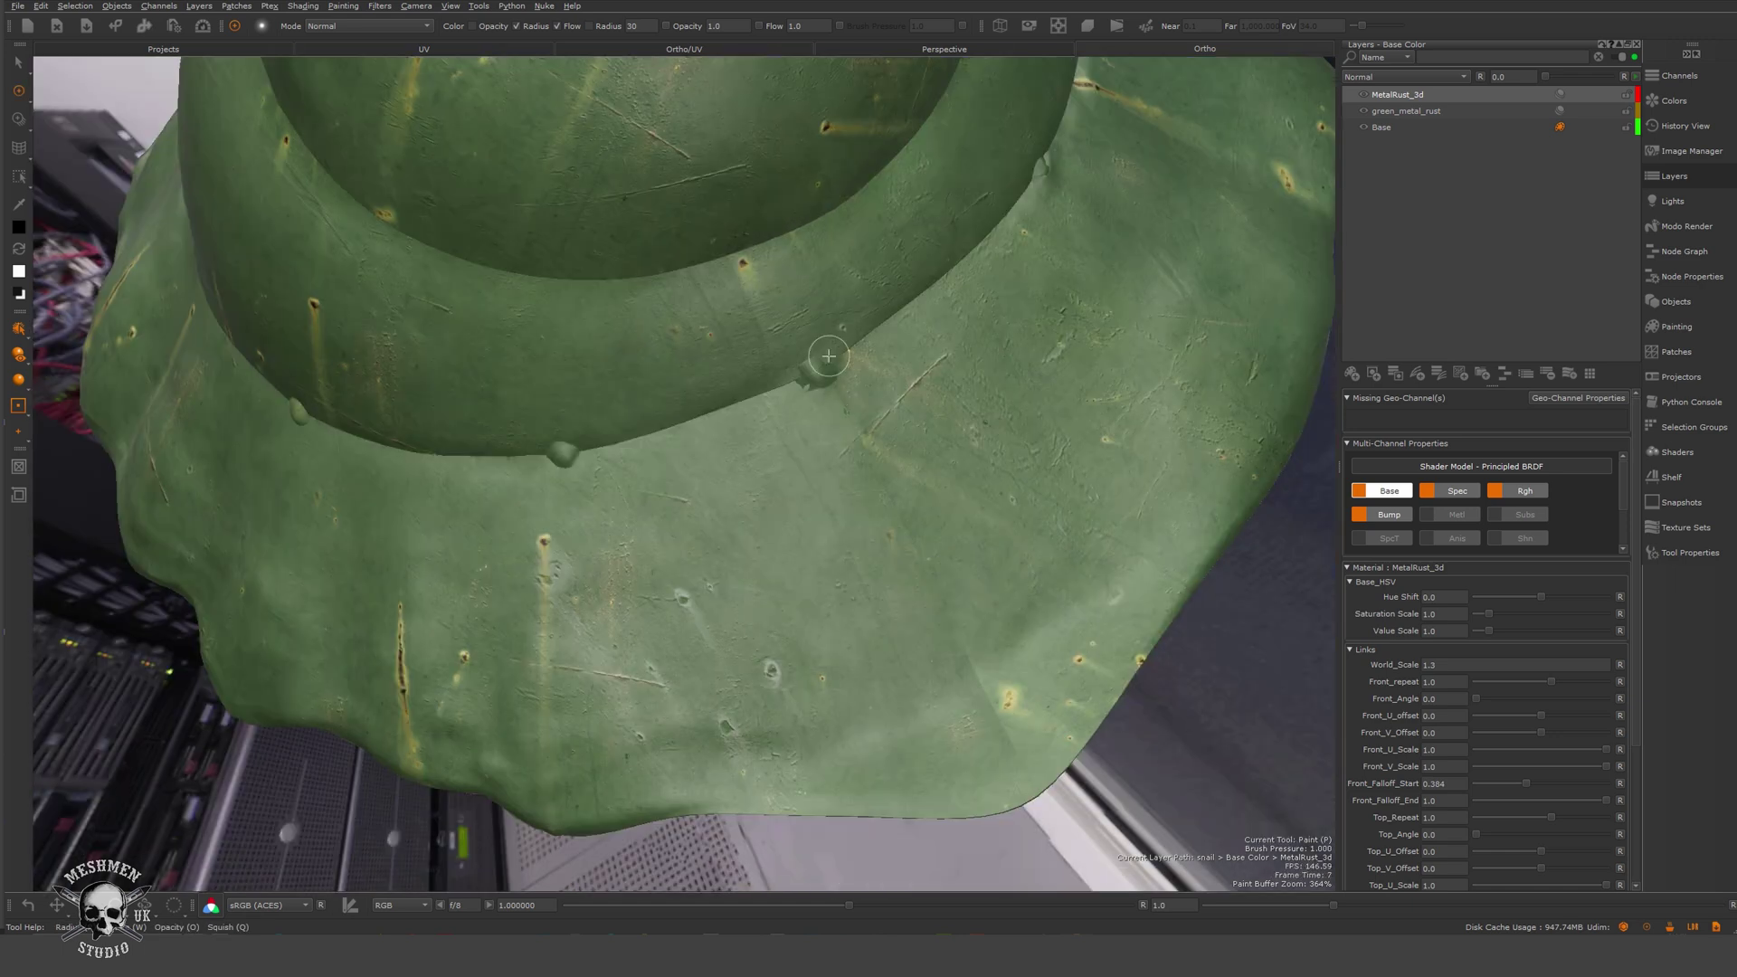
{"action": "left_click_drag", "start_coordinate": [864, 515], "coordinate": [934, 458], "text": "alt"}
{"action": "right_click_drag", "start_coordinate": [935, 458], "coordinate": [892, 466], "text": "alt"}
{"action": "left_click_drag", "start_coordinate": [891, 466], "coordinate": [864, 477], "text": "alt"}
{"action": "right_click_drag", "start_coordinate": [864, 477], "coordinate": [874, 524], "text": "alt"}
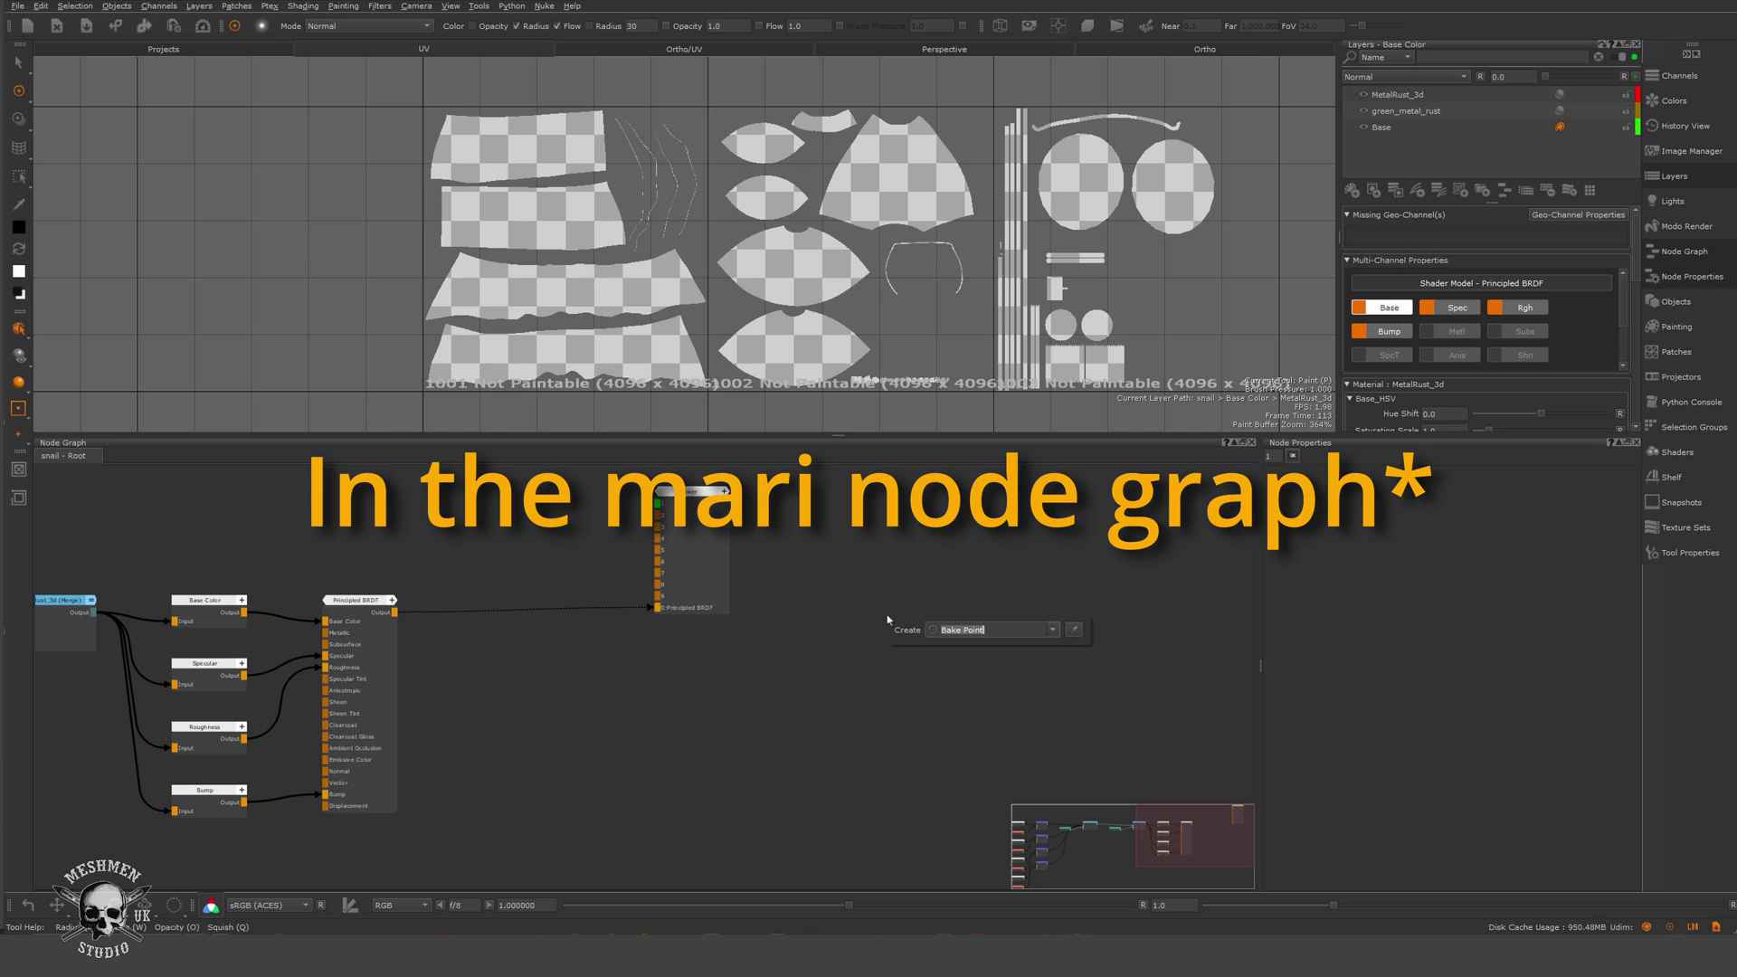
Add a UV Mask node to the node graph and show its output in the Viewer.
{"action": "type", "text": "uv"}
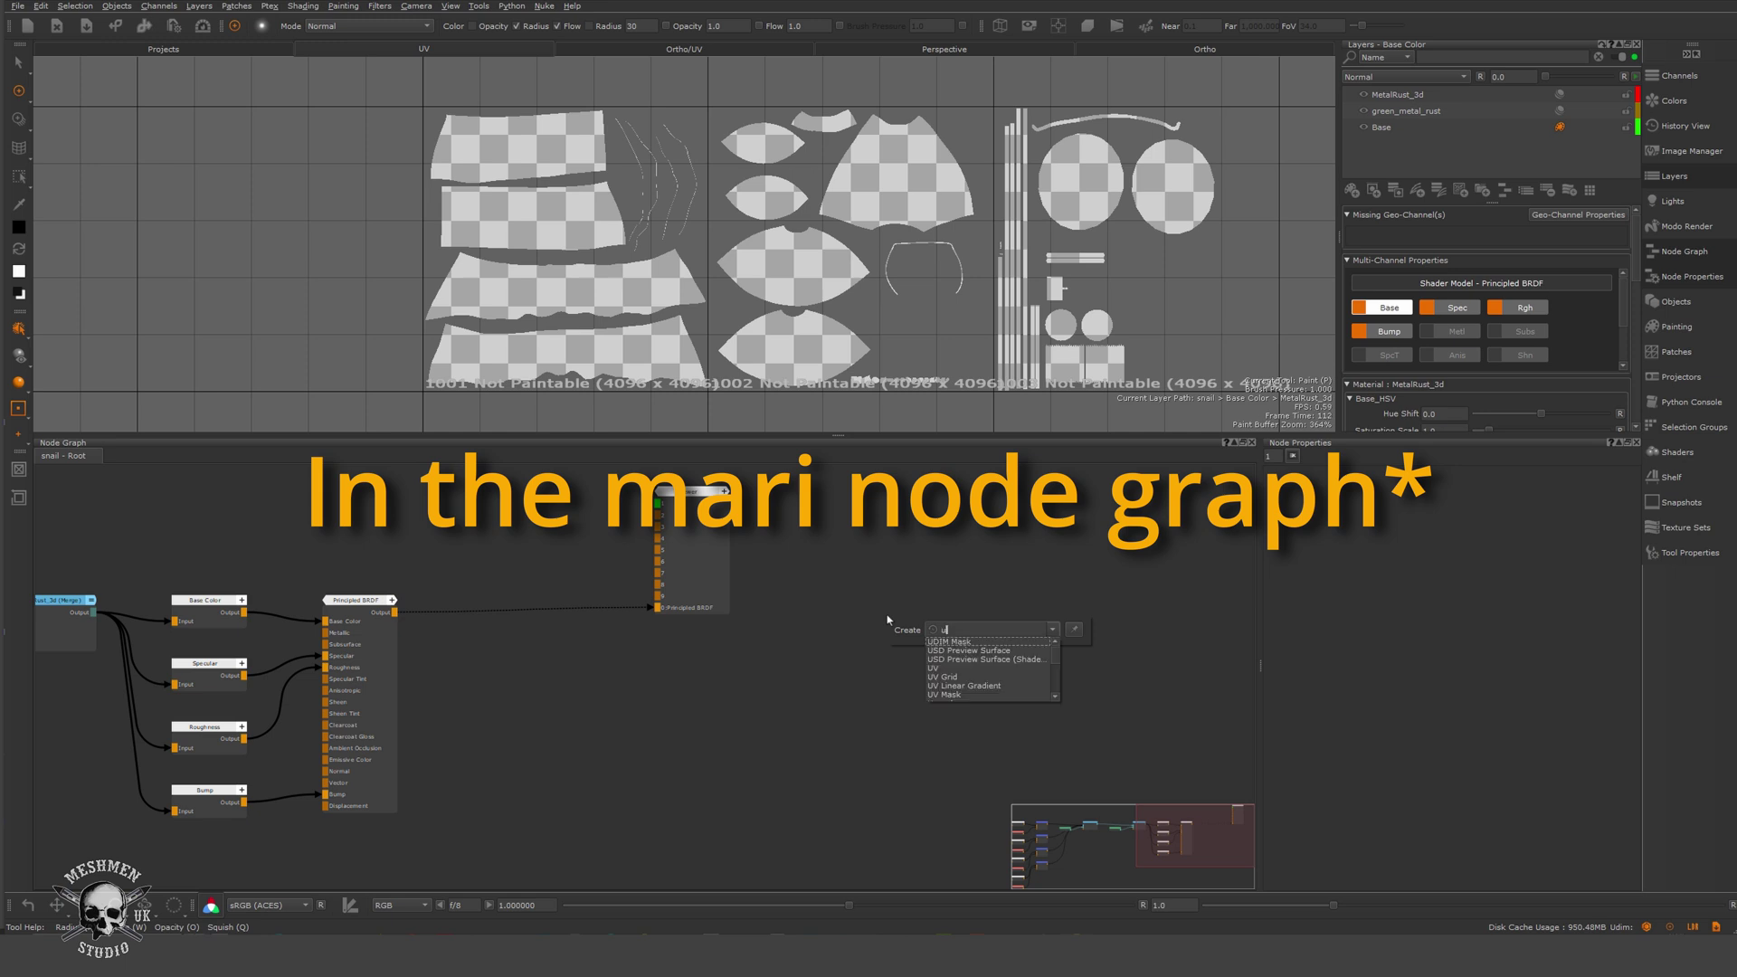
{"action": "type", "text": " mask"}
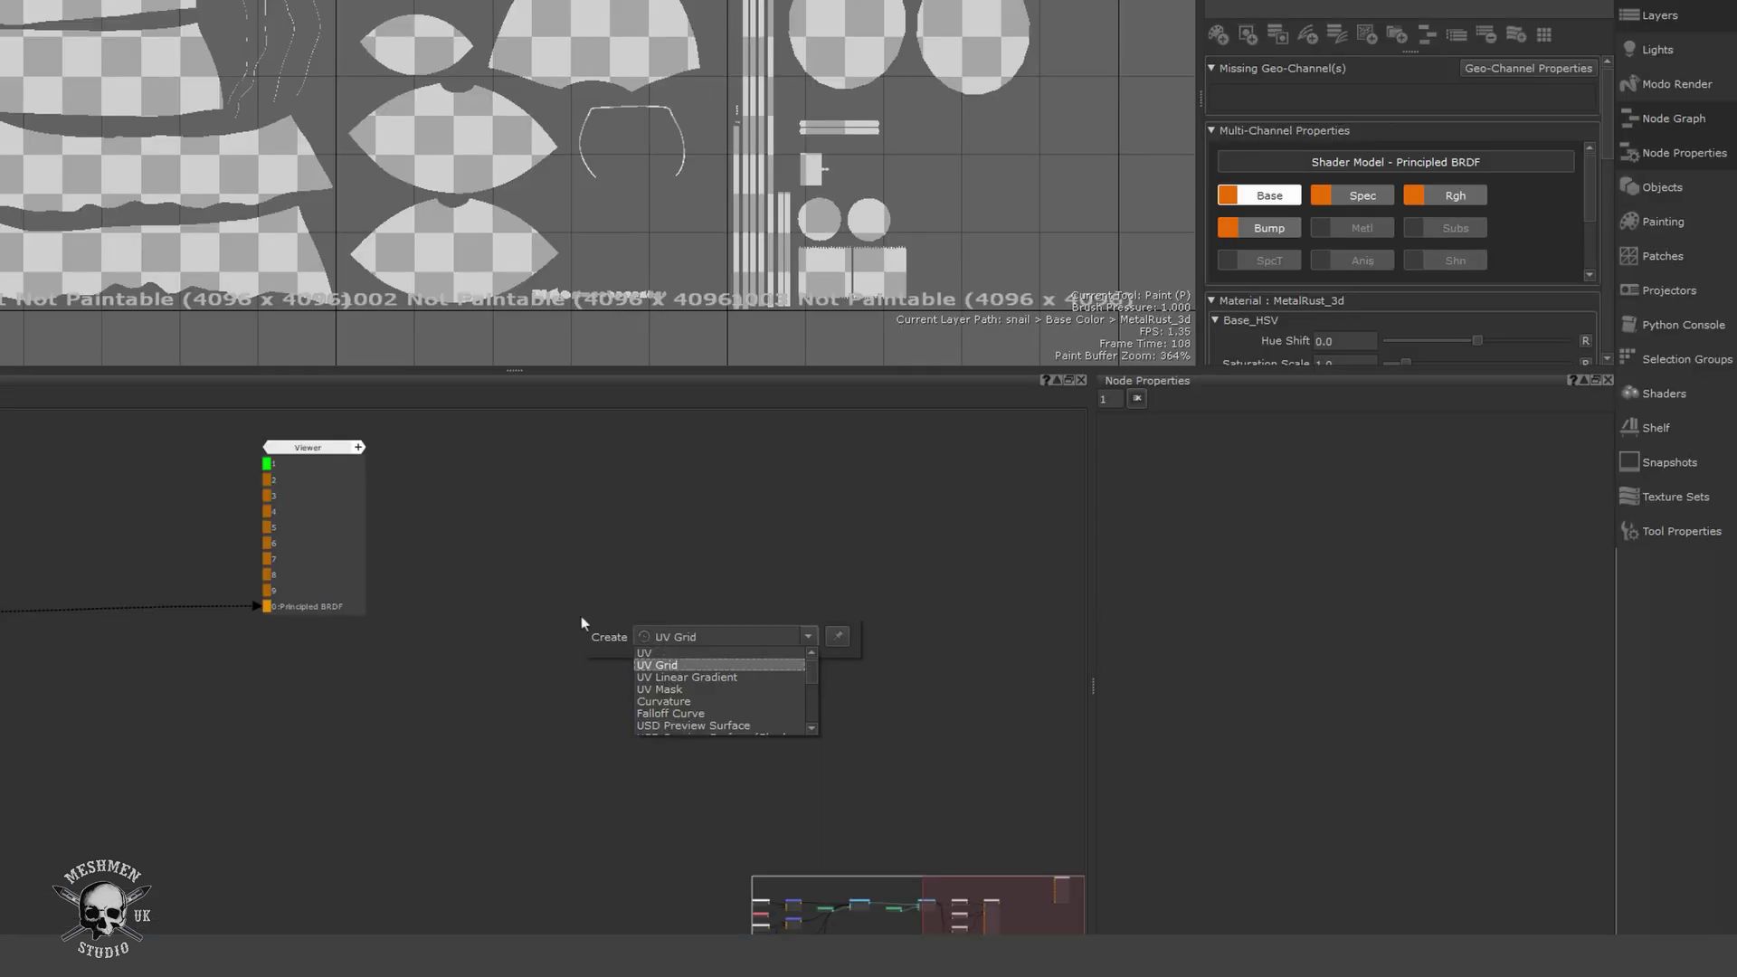
{"action": "key", "text": "Return"}
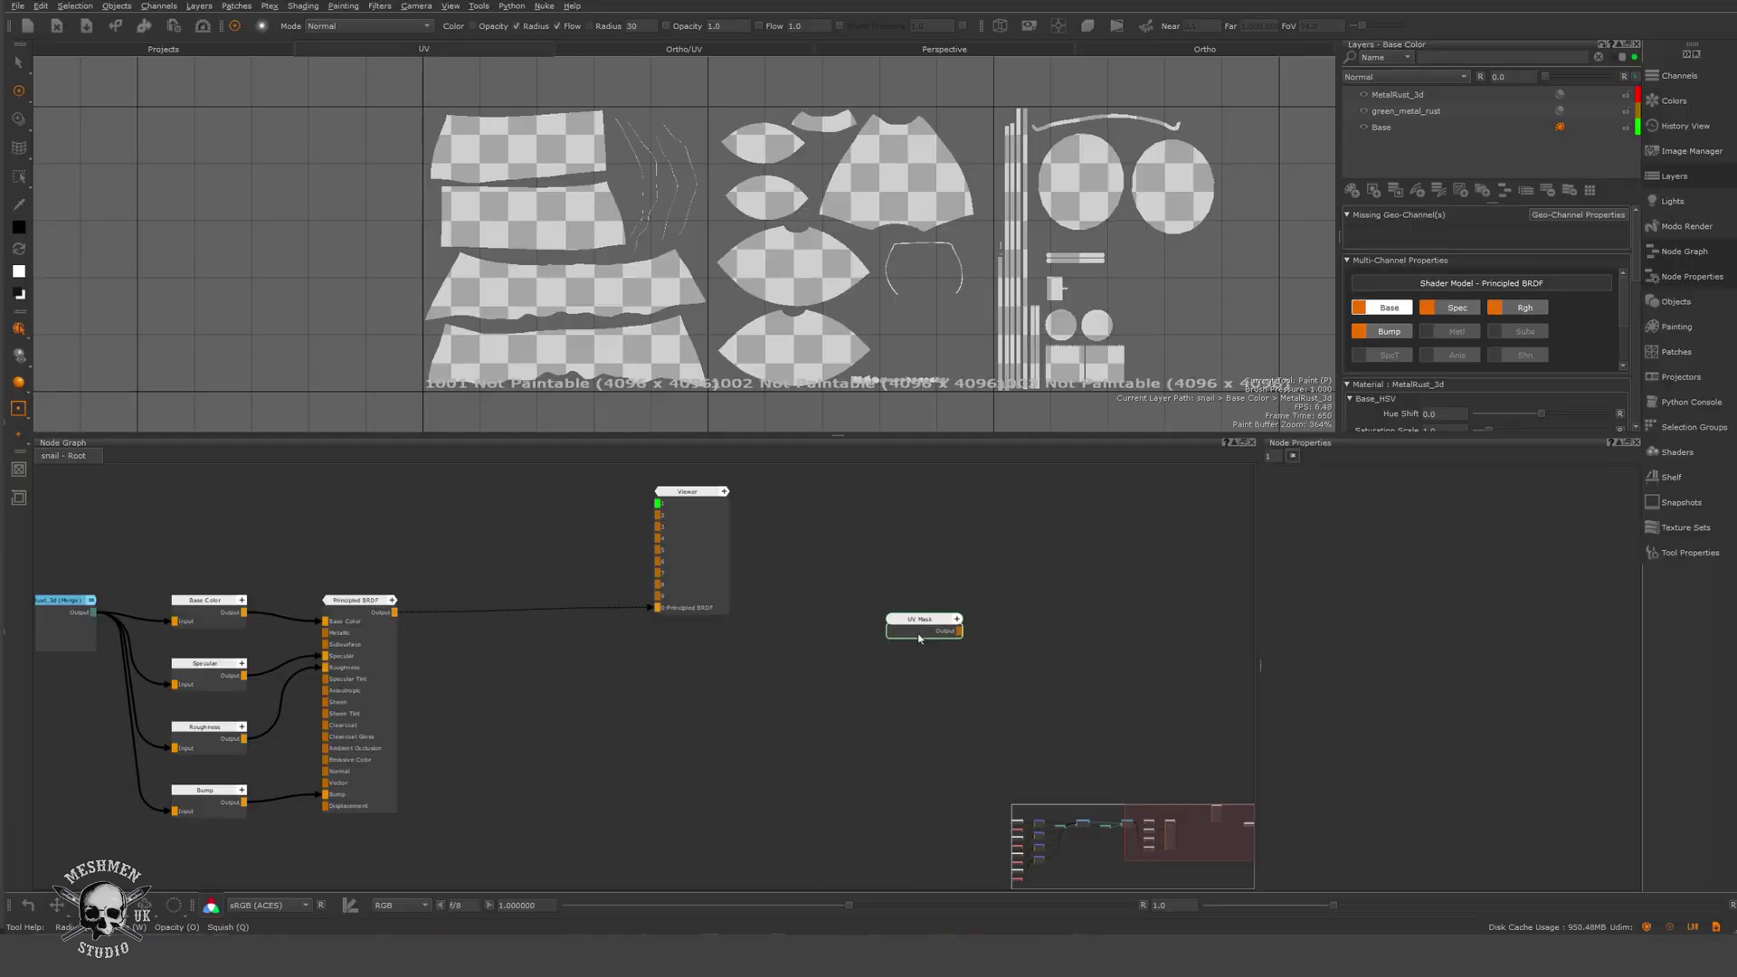
{"action": "left_click_drag", "start_coordinate": [919, 638], "coordinate": [921, 626]}
{"action": "key", "text": "1"}
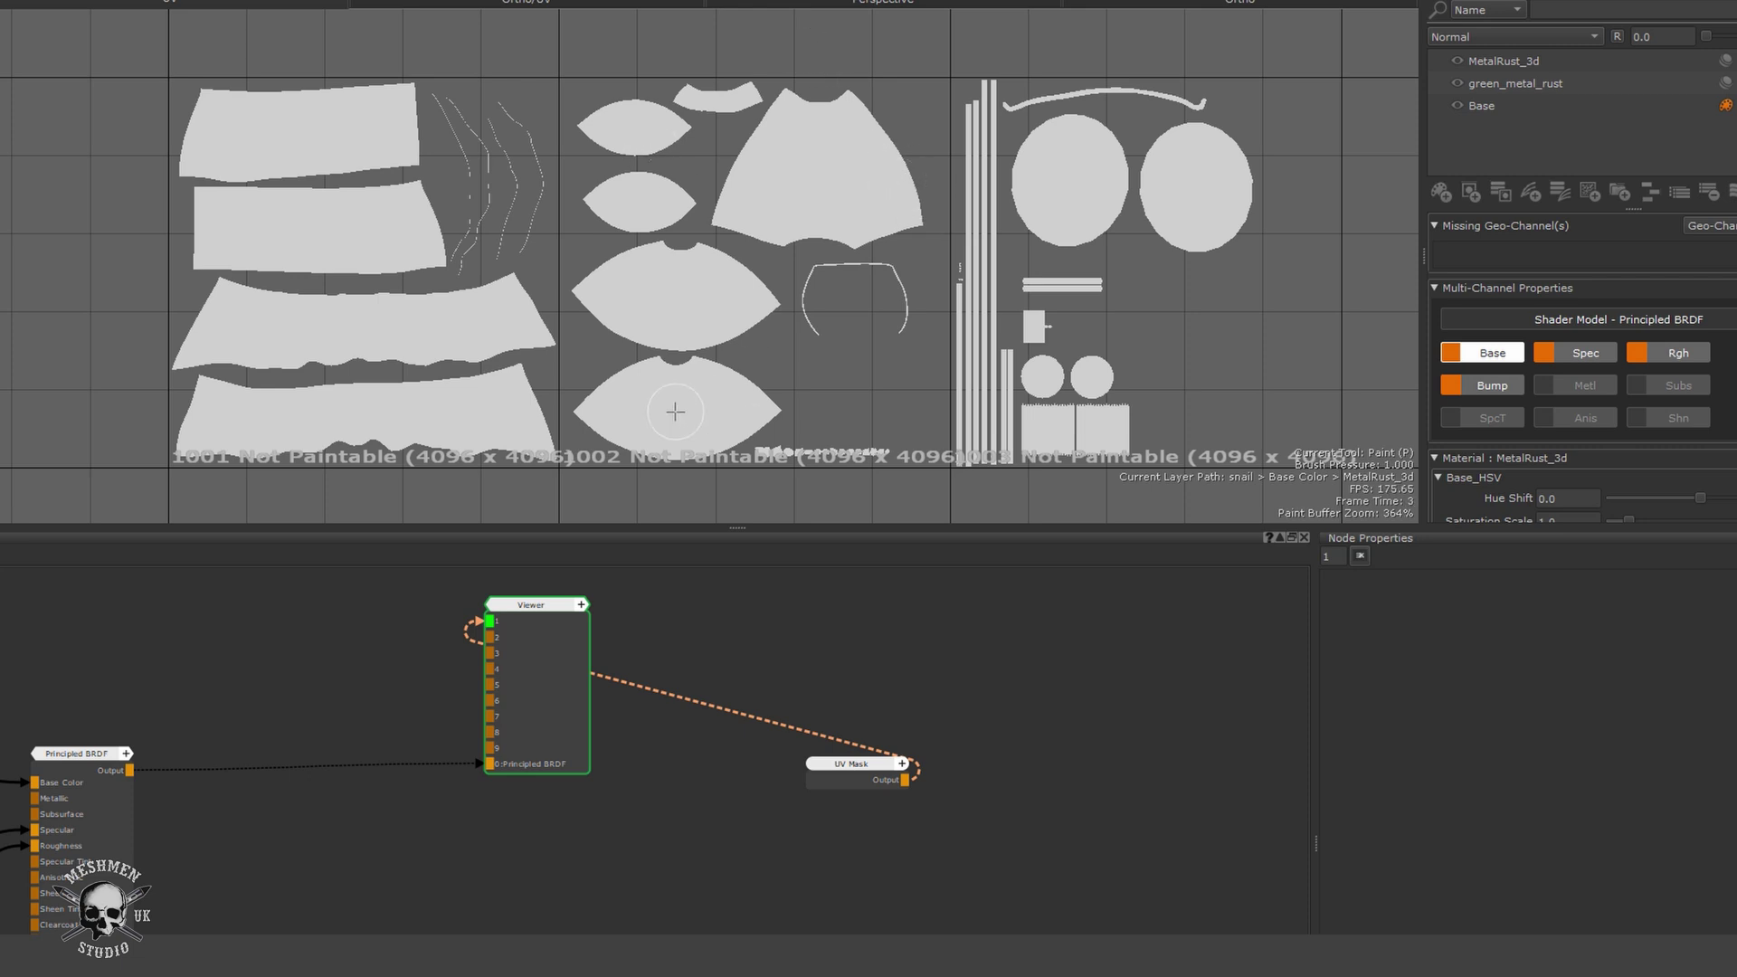
Reposition the UV Mask node and add a Bake Point node fed by its output.
{"action": "left_click", "coordinate": [930, 920]}
{"action": "left_click_drag", "start_coordinate": [854, 777], "coordinate": [773, 805]}
{"action": "key", "text": "Tab"}
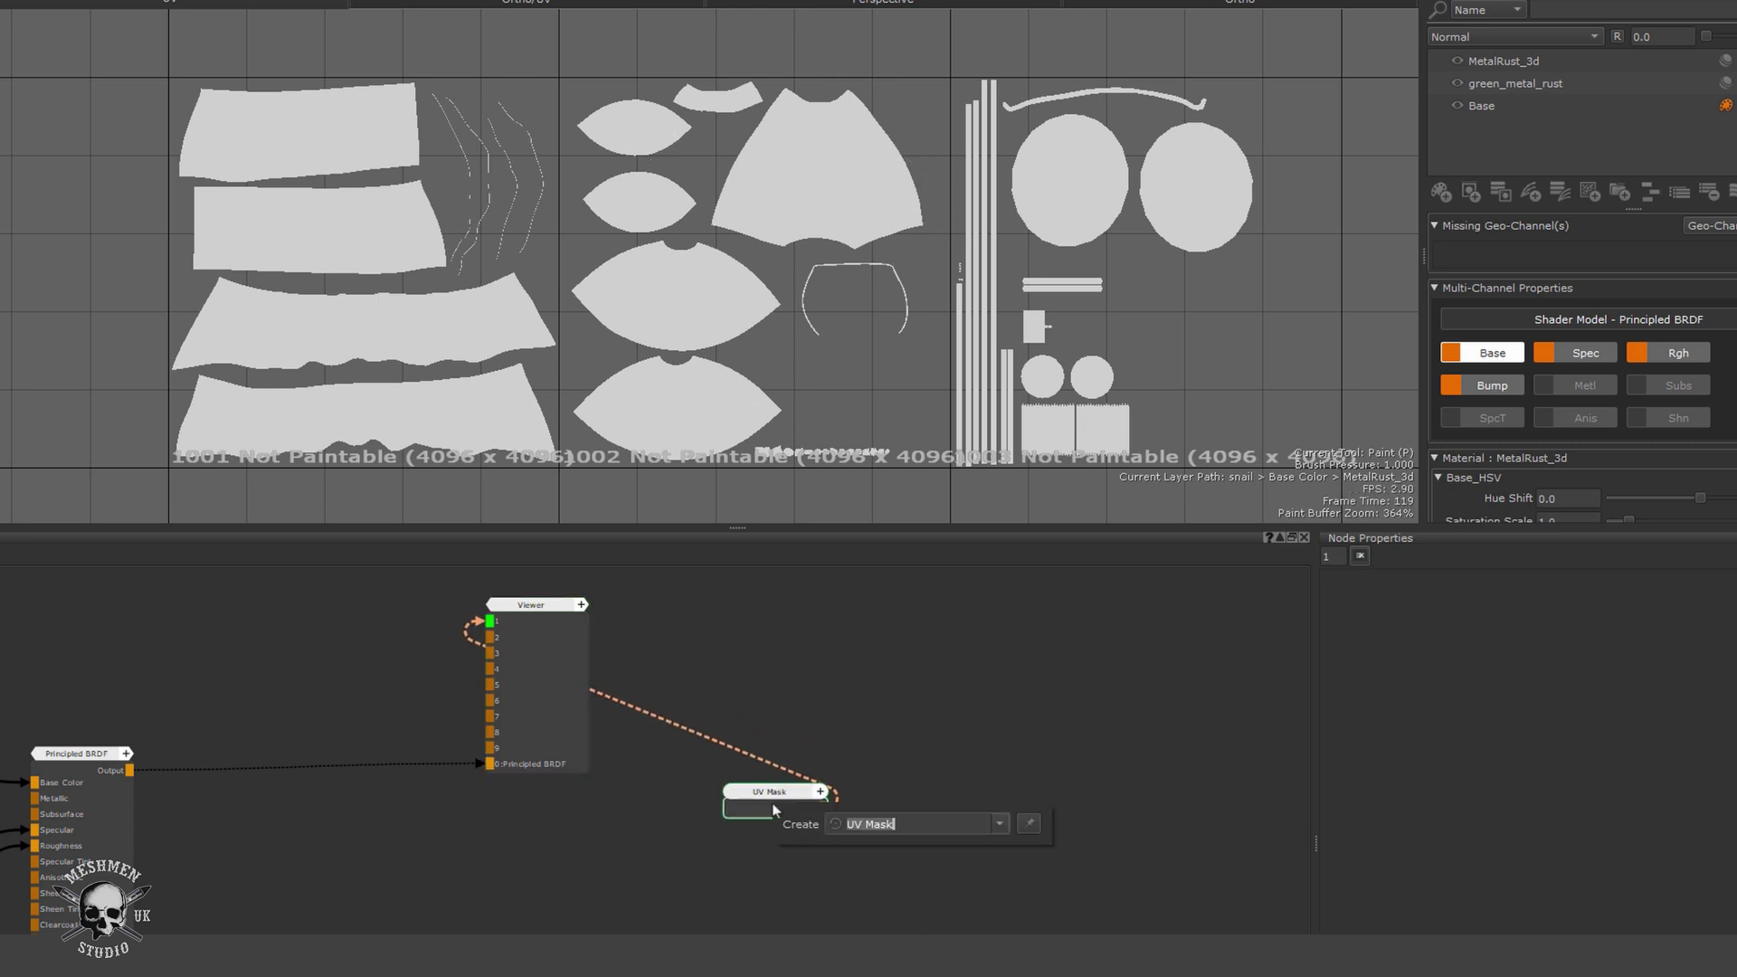
{"action": "type", "text": "bake"}
{"action": "key", "text": "Return"}
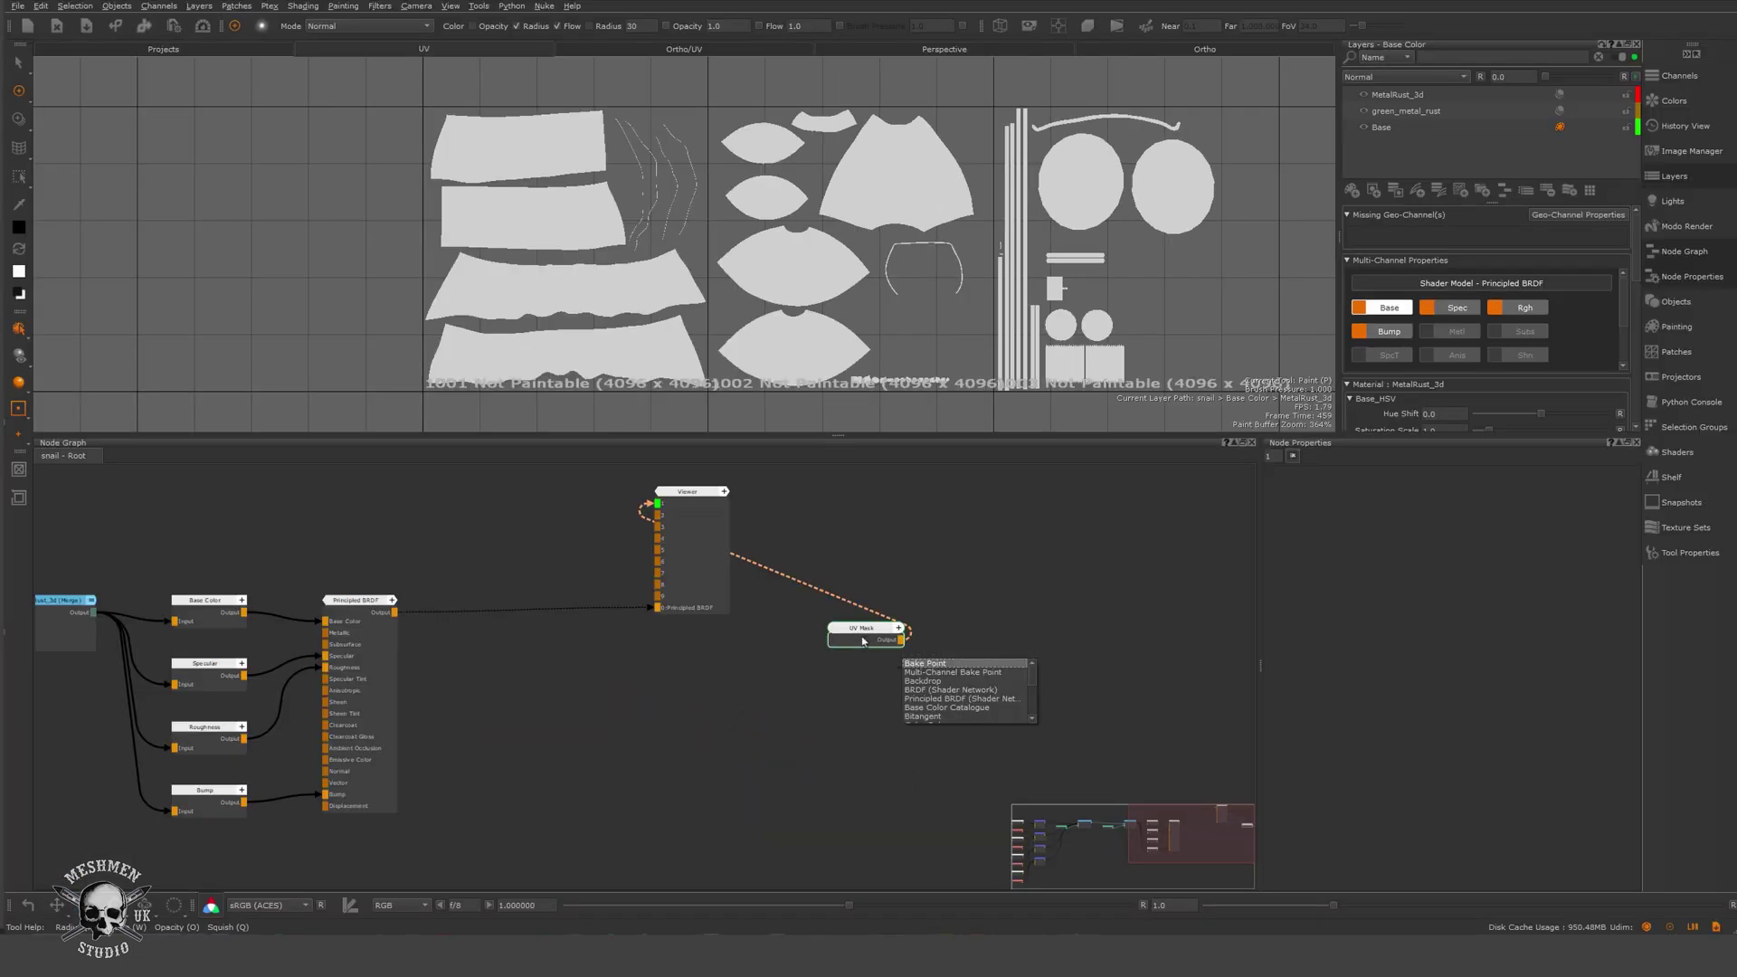
{"action": "key", "text": "Return"}
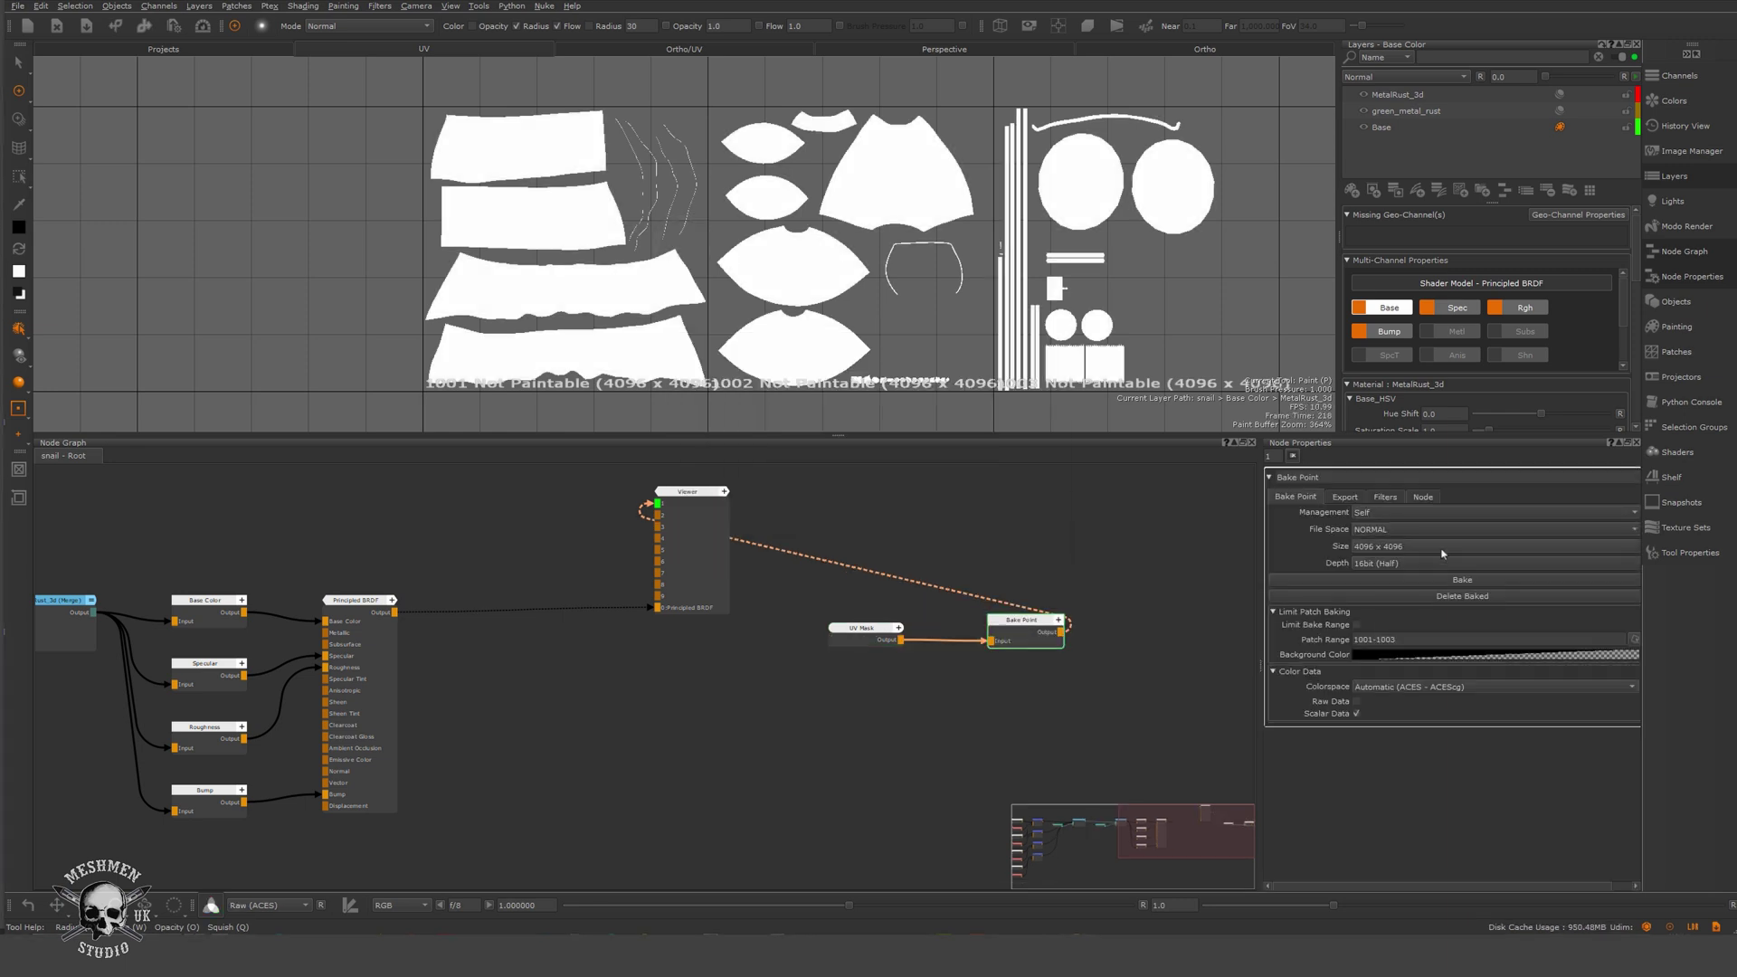
Bake the UV Mask in the Bake Point and toggle UV masking to check the result outside the UV islands.
{"action": "left_click", "coordinate": [1445, 582]}
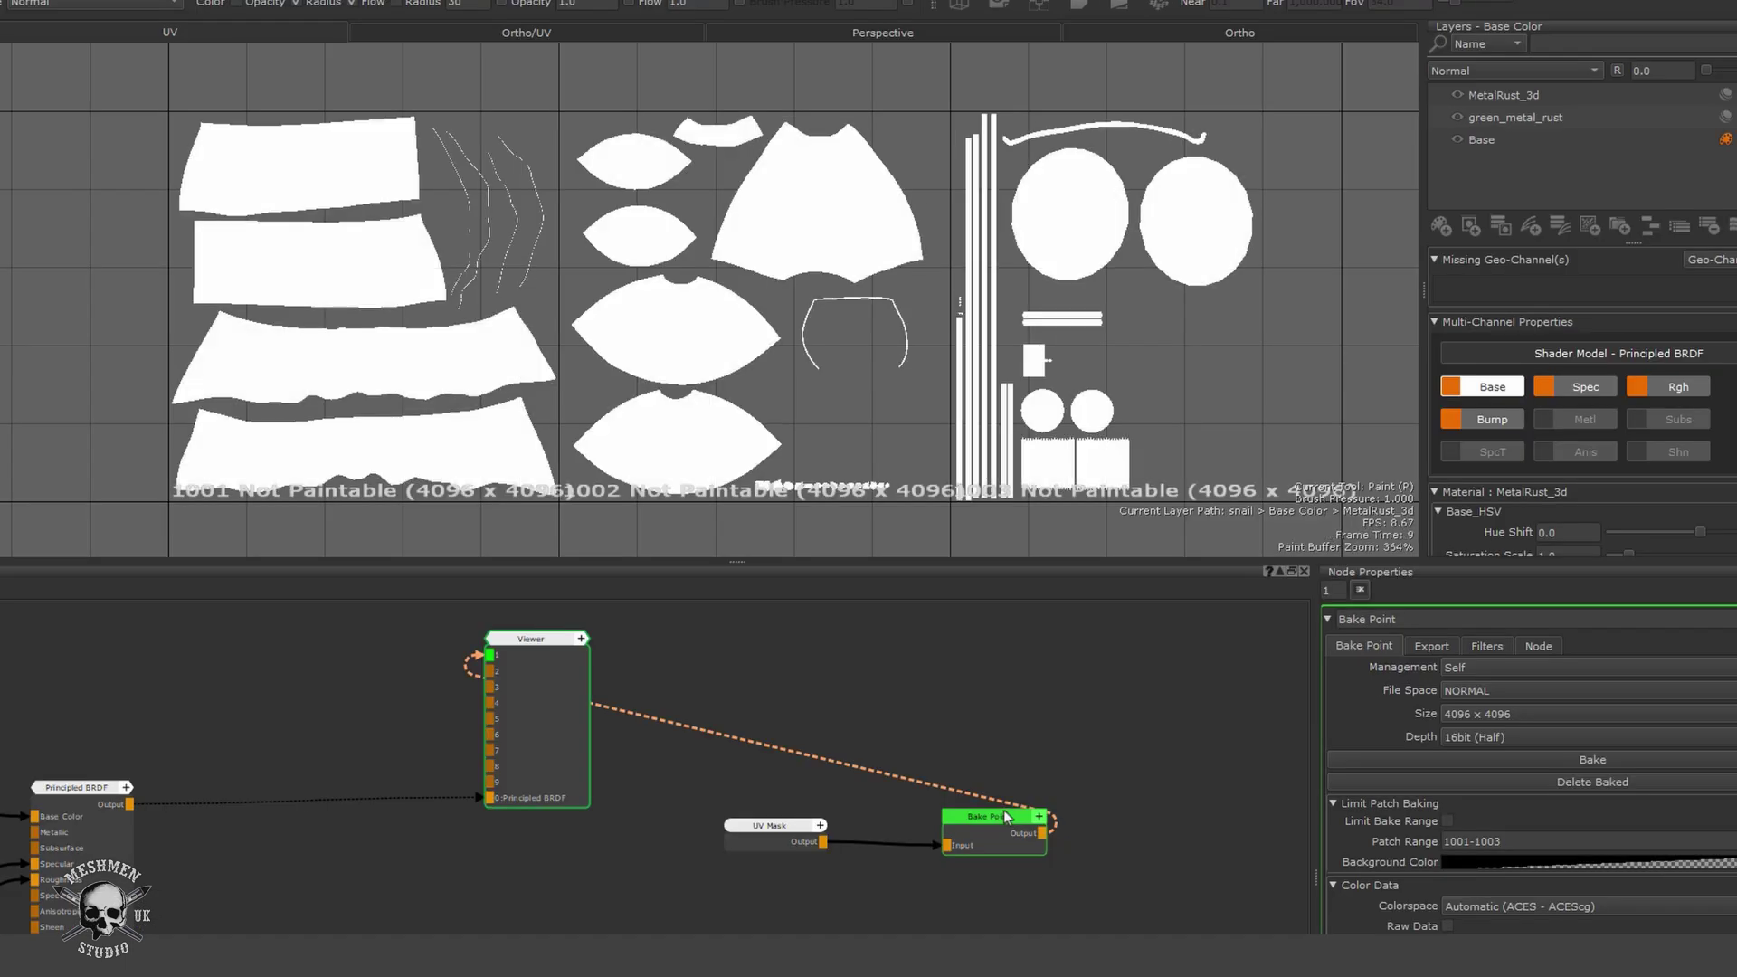
{"action": "left_click", "coordinate": [996, 6]}
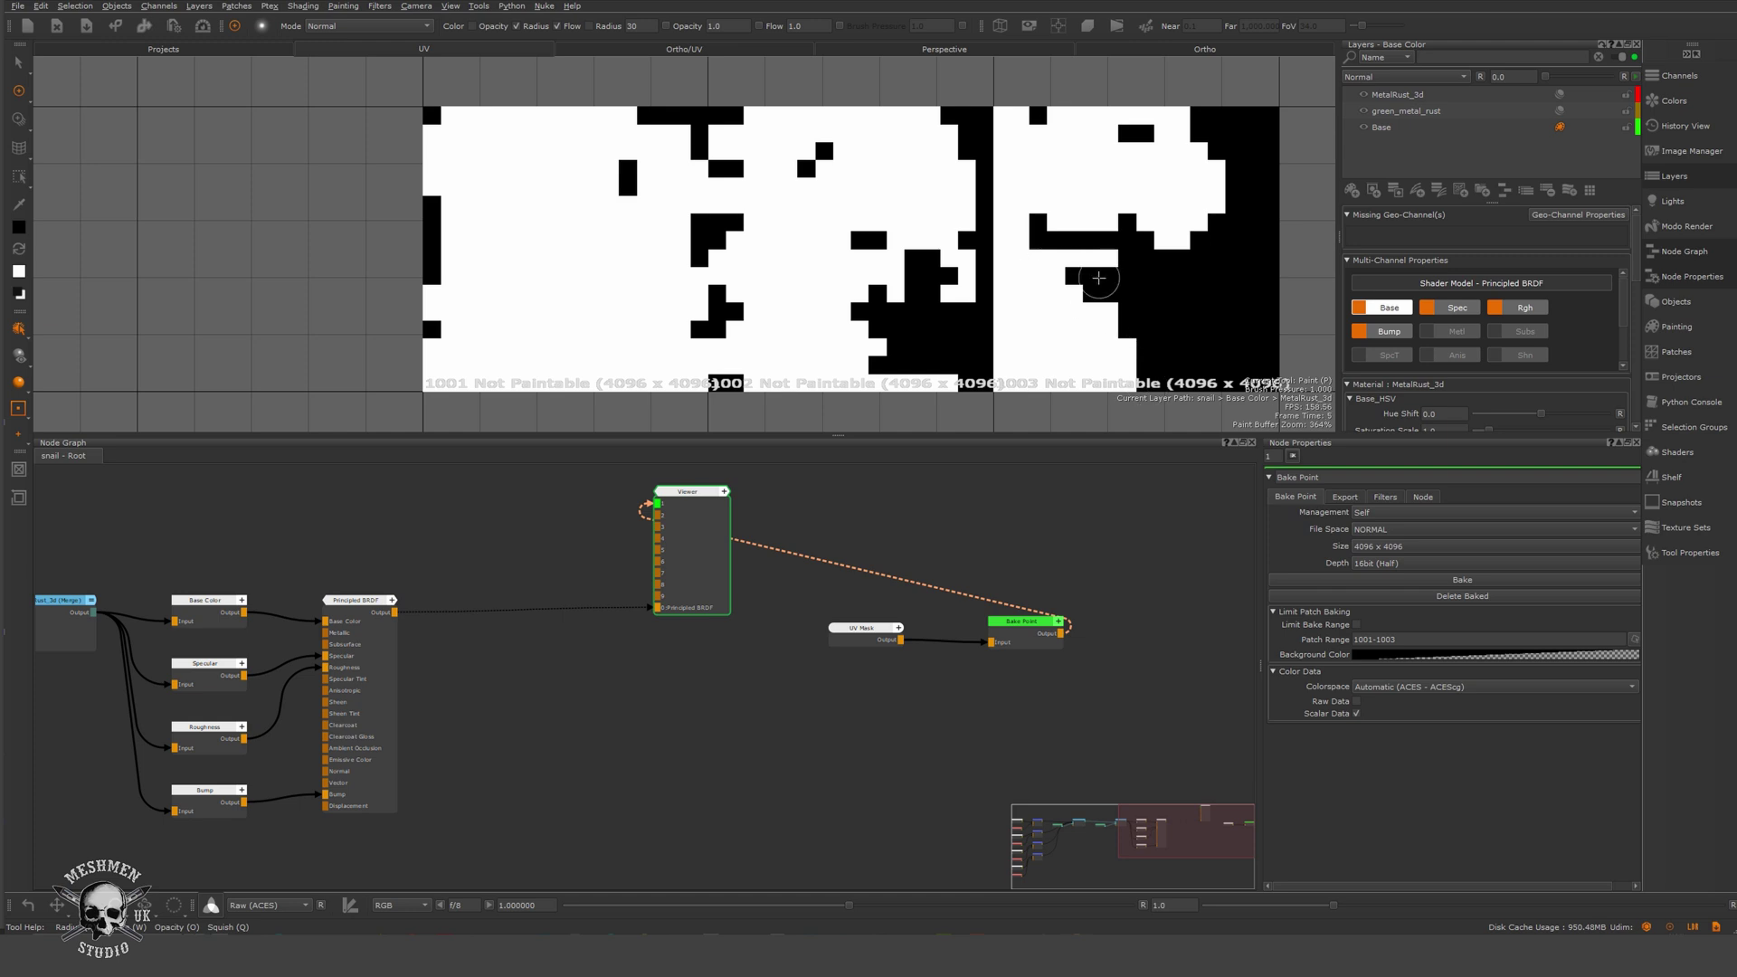
{"action": "left_click", "coordinate": [1061, 30]}
Detach the Bake Point from the UV Mask and bake the UV Mask to a 4096 x 4096, 16bit (Half) paint node.
{"action": "left_click_drag", "start_coordinate": [1025, 637], "coordinate": [977, 717]}
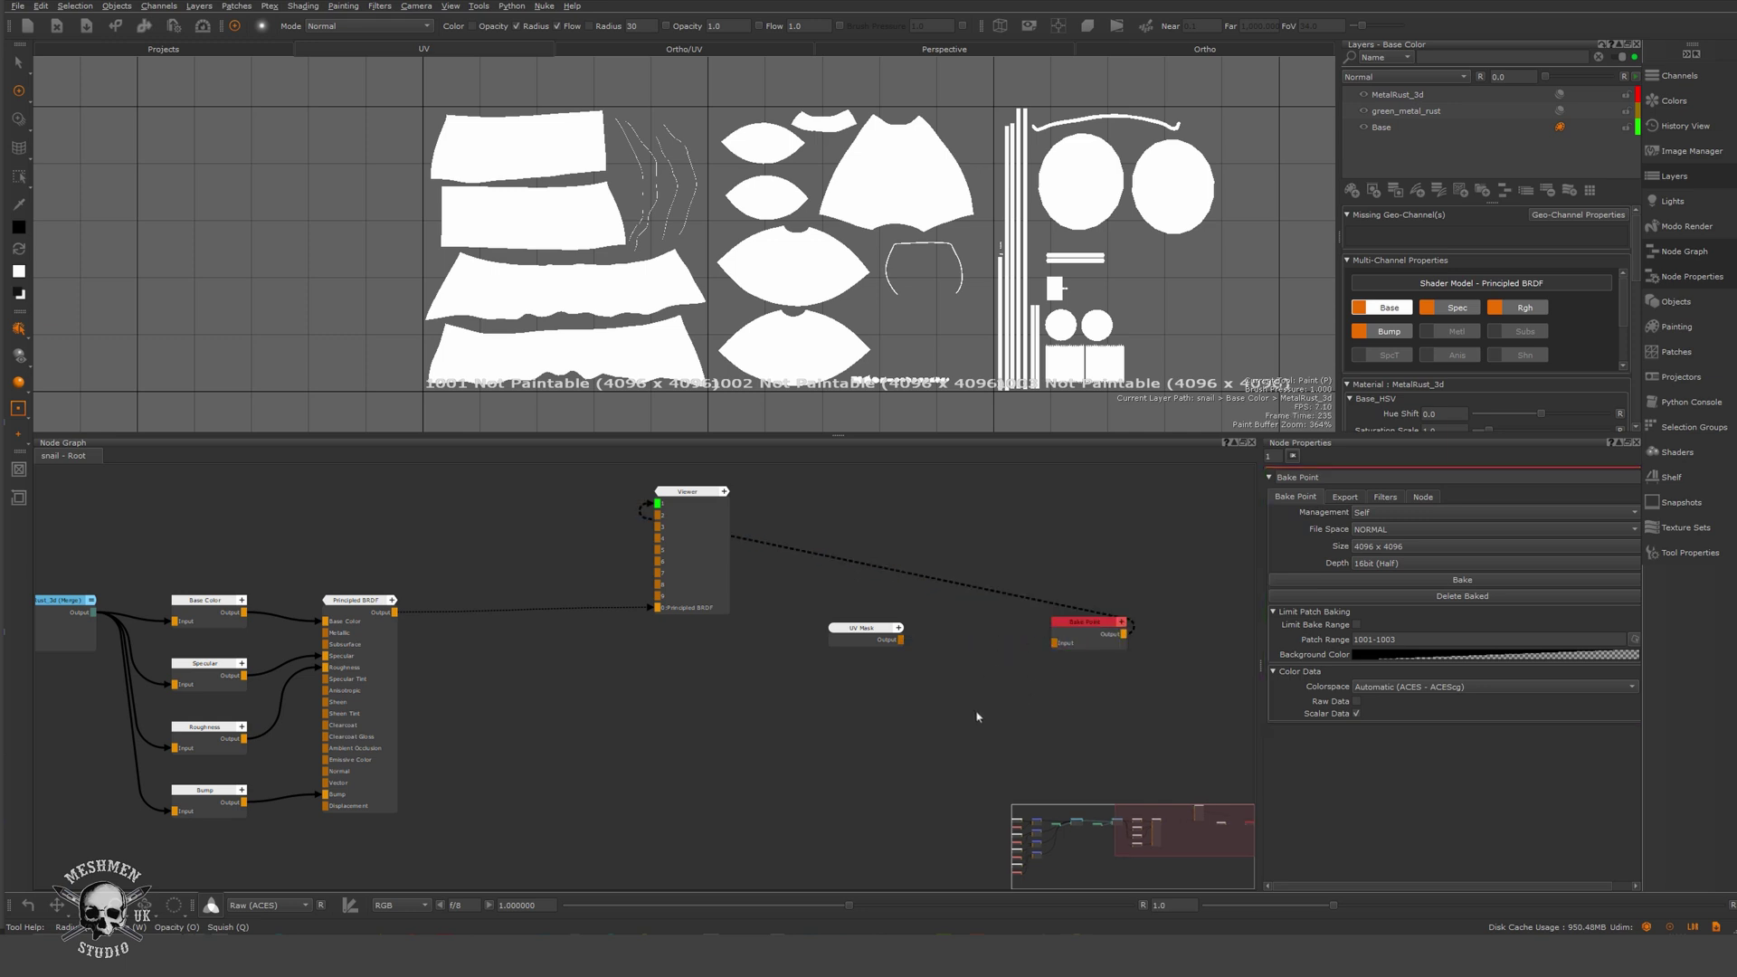
{"action": "left_click_drag", "start_coordinate": [874, 643], "coordinate": [849, 640]}
{"action": "right_click", "coordinate": [856, 639]}
{"action": "mouse_move", "coordinate": [870, 684]}
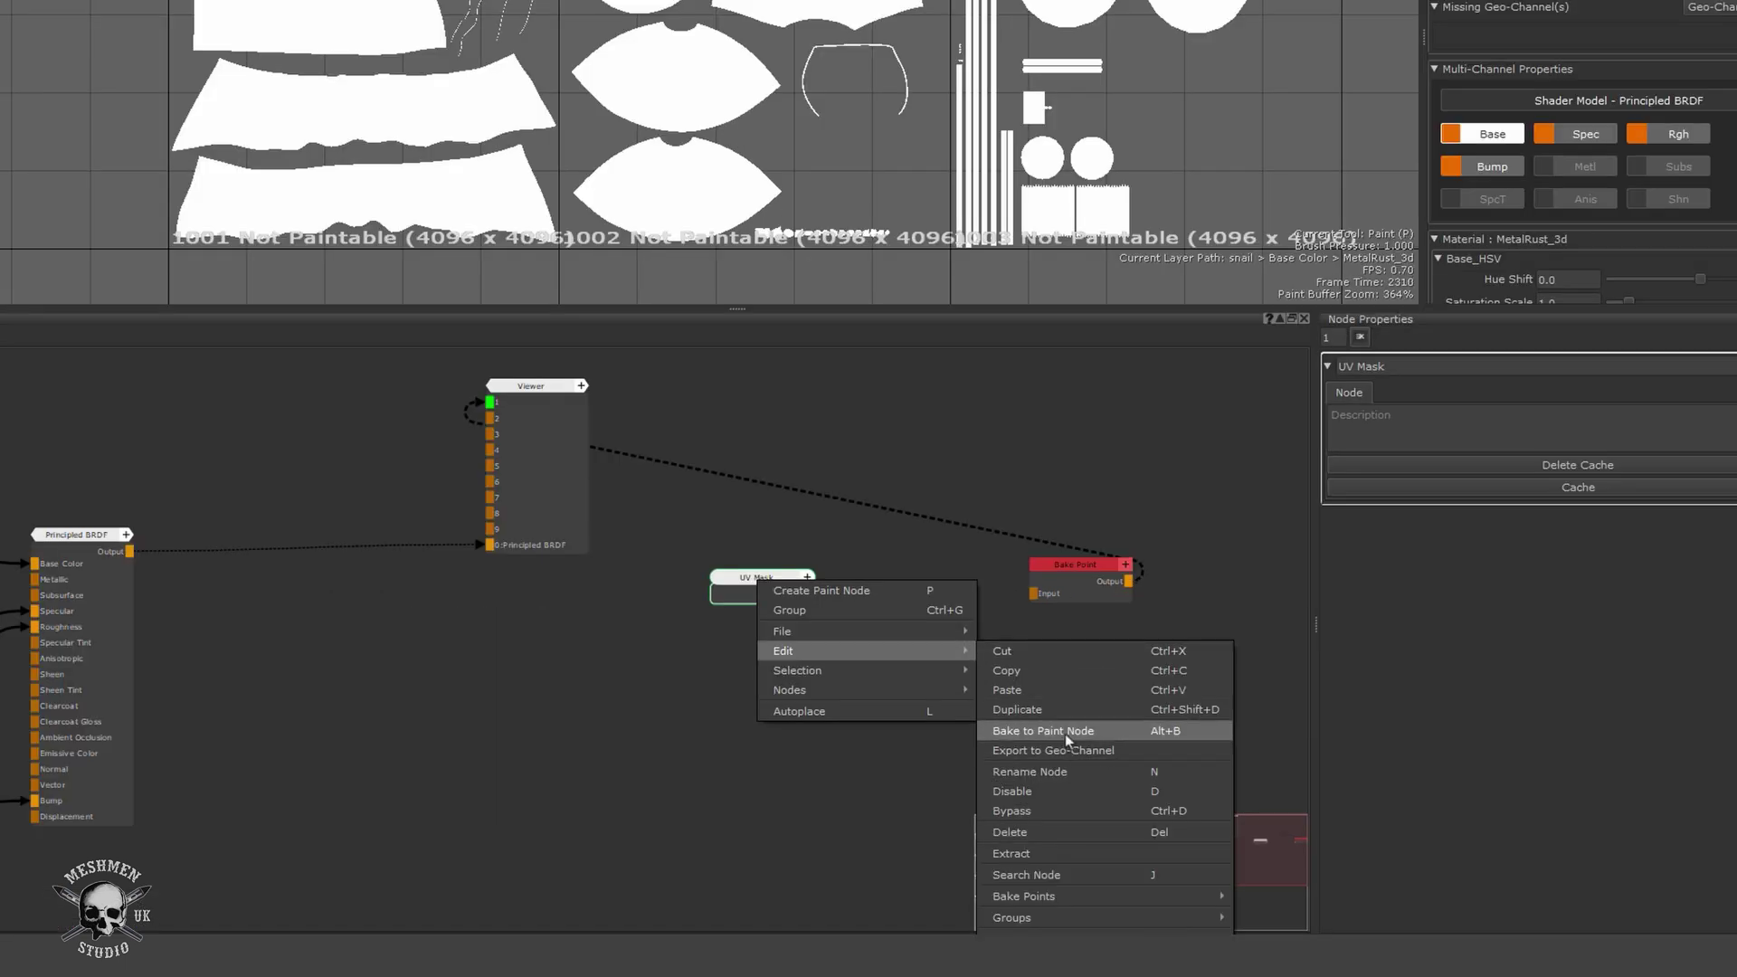
{"action": "left_click", "coordinate": [1065, 733]}
{"action": "left_click", "coordinate": [612, 419]}
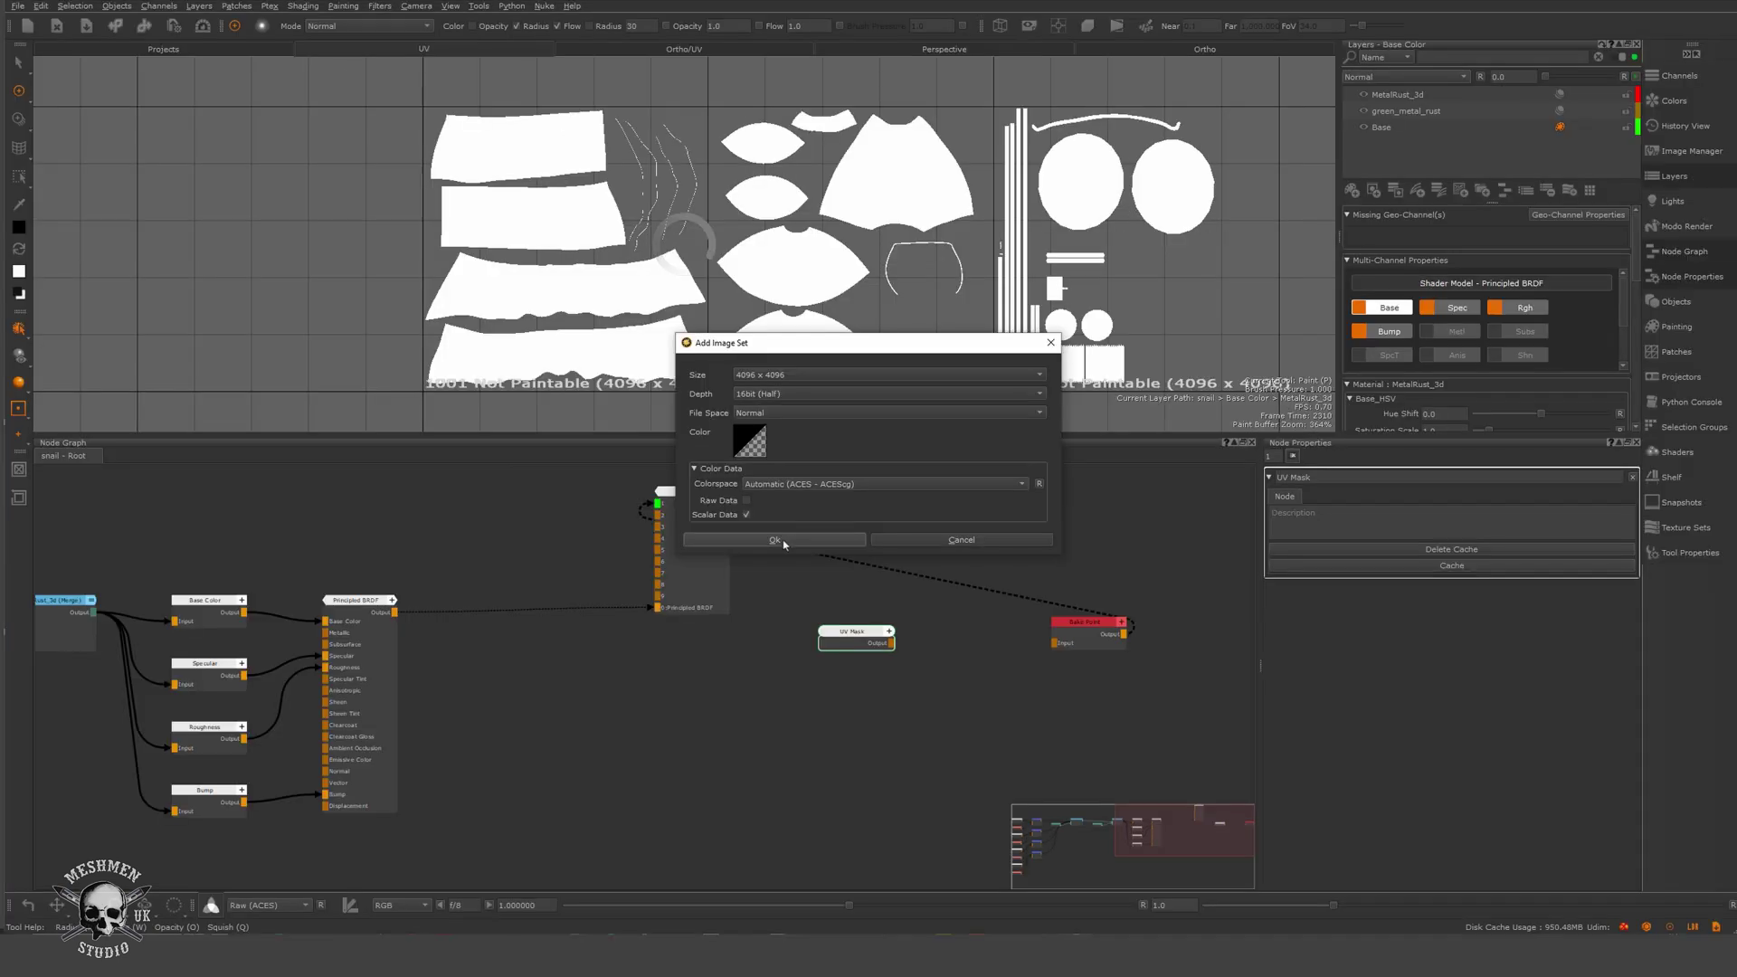
{"action": "left_click", "coordinate": [650, 451]}
Place the baked paint node below the UV Mask and show it in the Viewer with UV masking off.
{"action": "left_click_drag", "start_coordinate": [951, 684], "coordinate": [899, 698]}
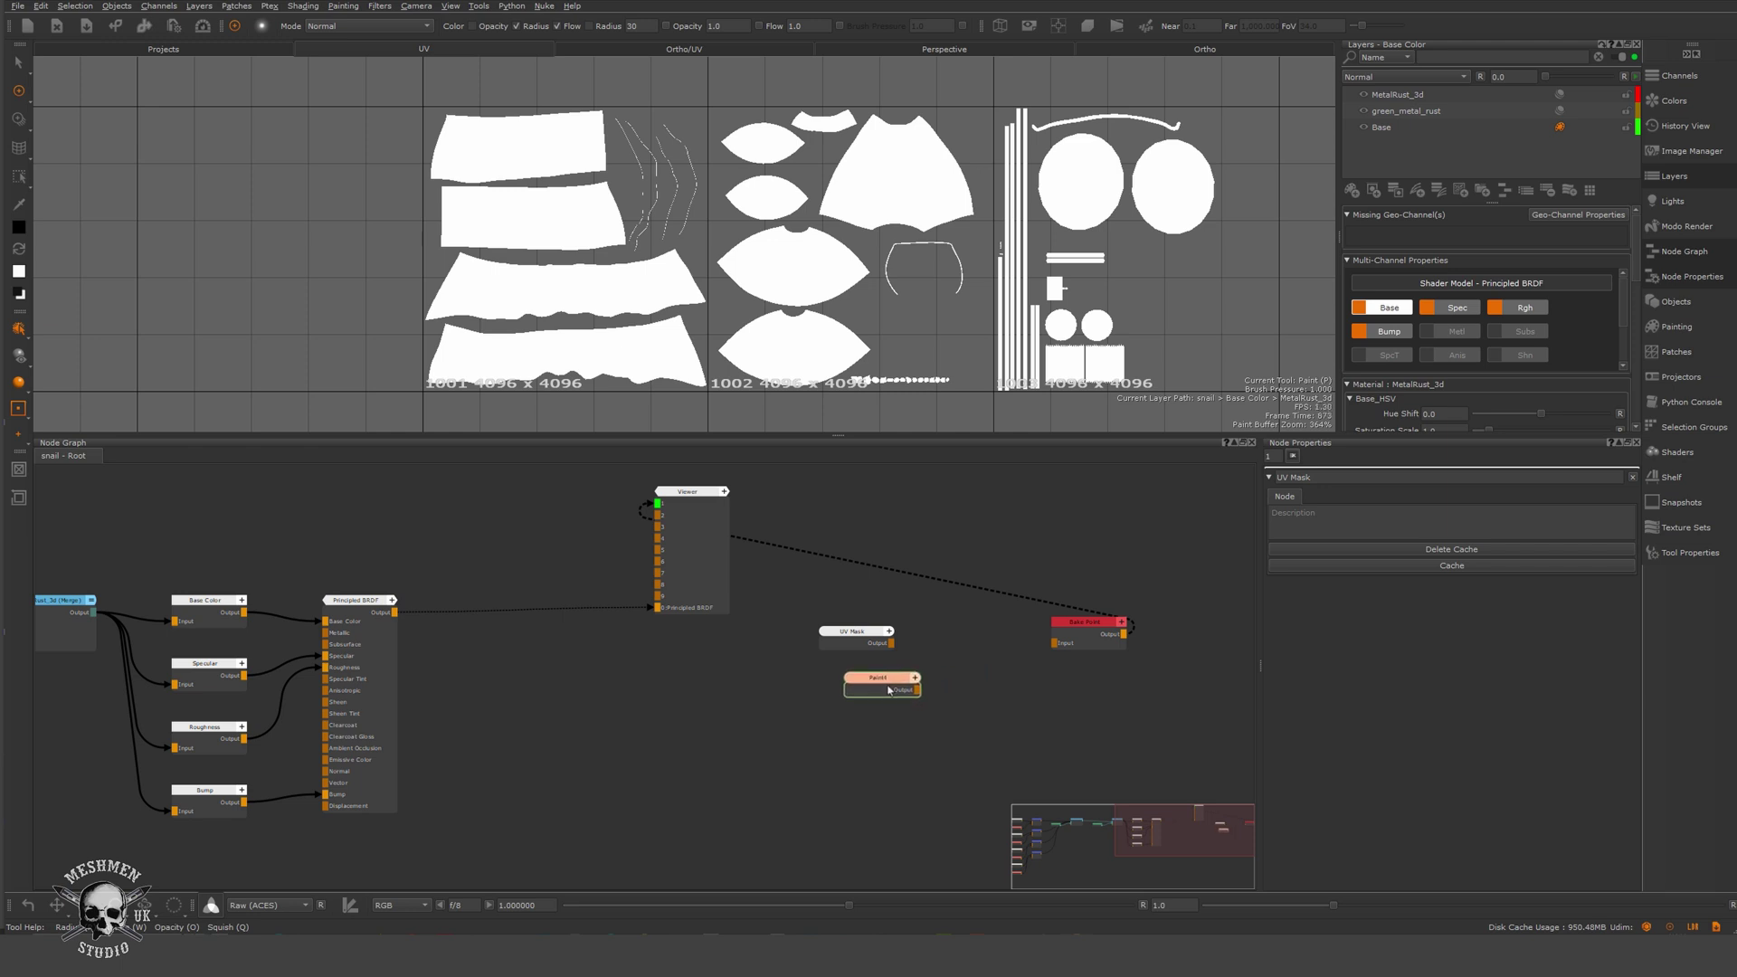
{"action": "left_click", "coordinate": [889, 691]}
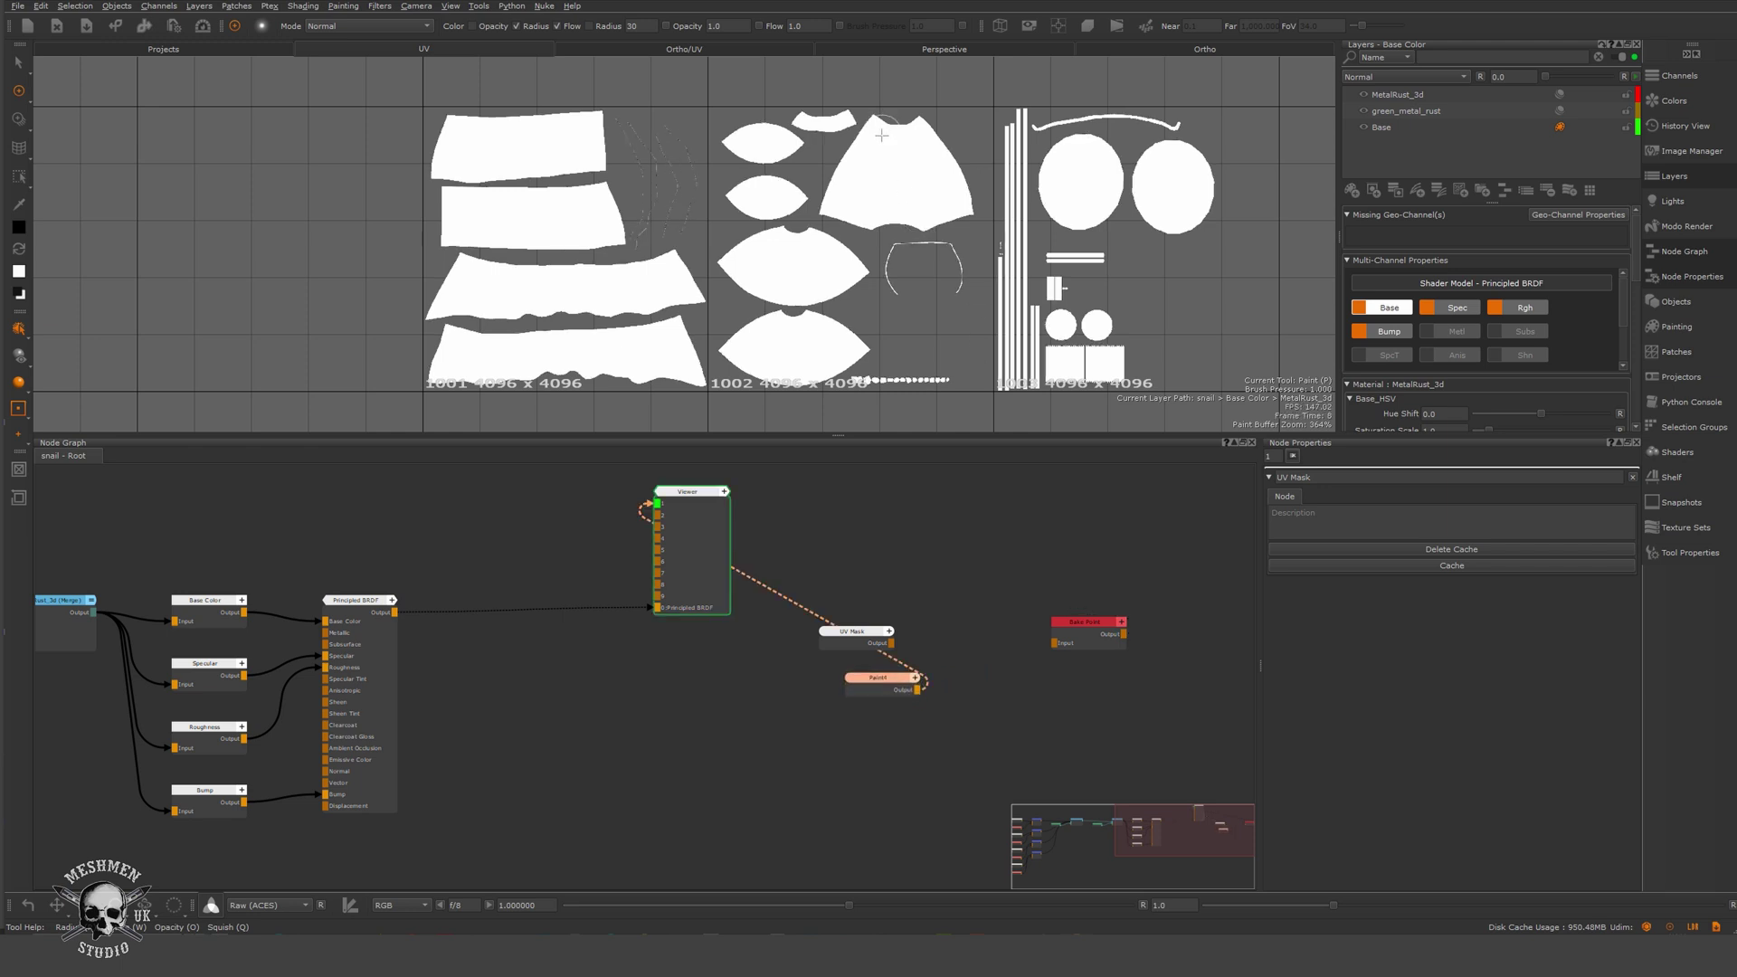
{"action": "left_click", "coordinate": [1029, 29]}
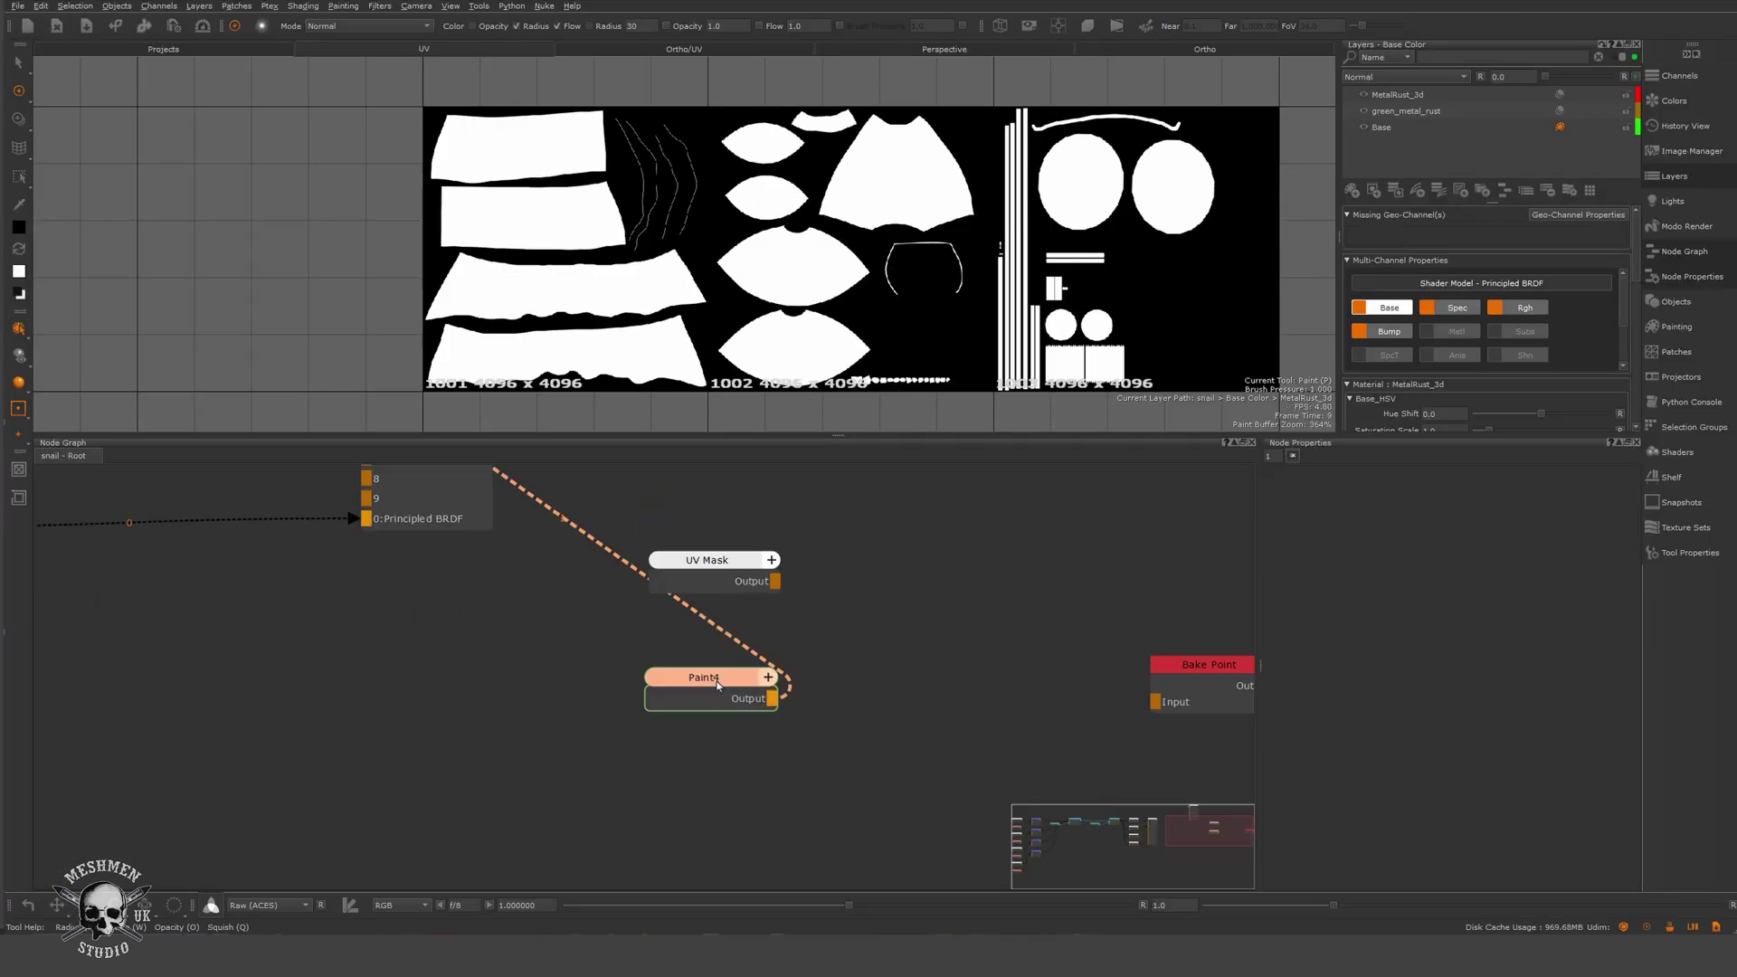
Try a Gaussian blur with radius 50 on the 4096 x 4096 paint node and close it without applying.
{"action": "left_click_drag", "start_coordinate": [712, 679], "coordinate": [724, 684]}
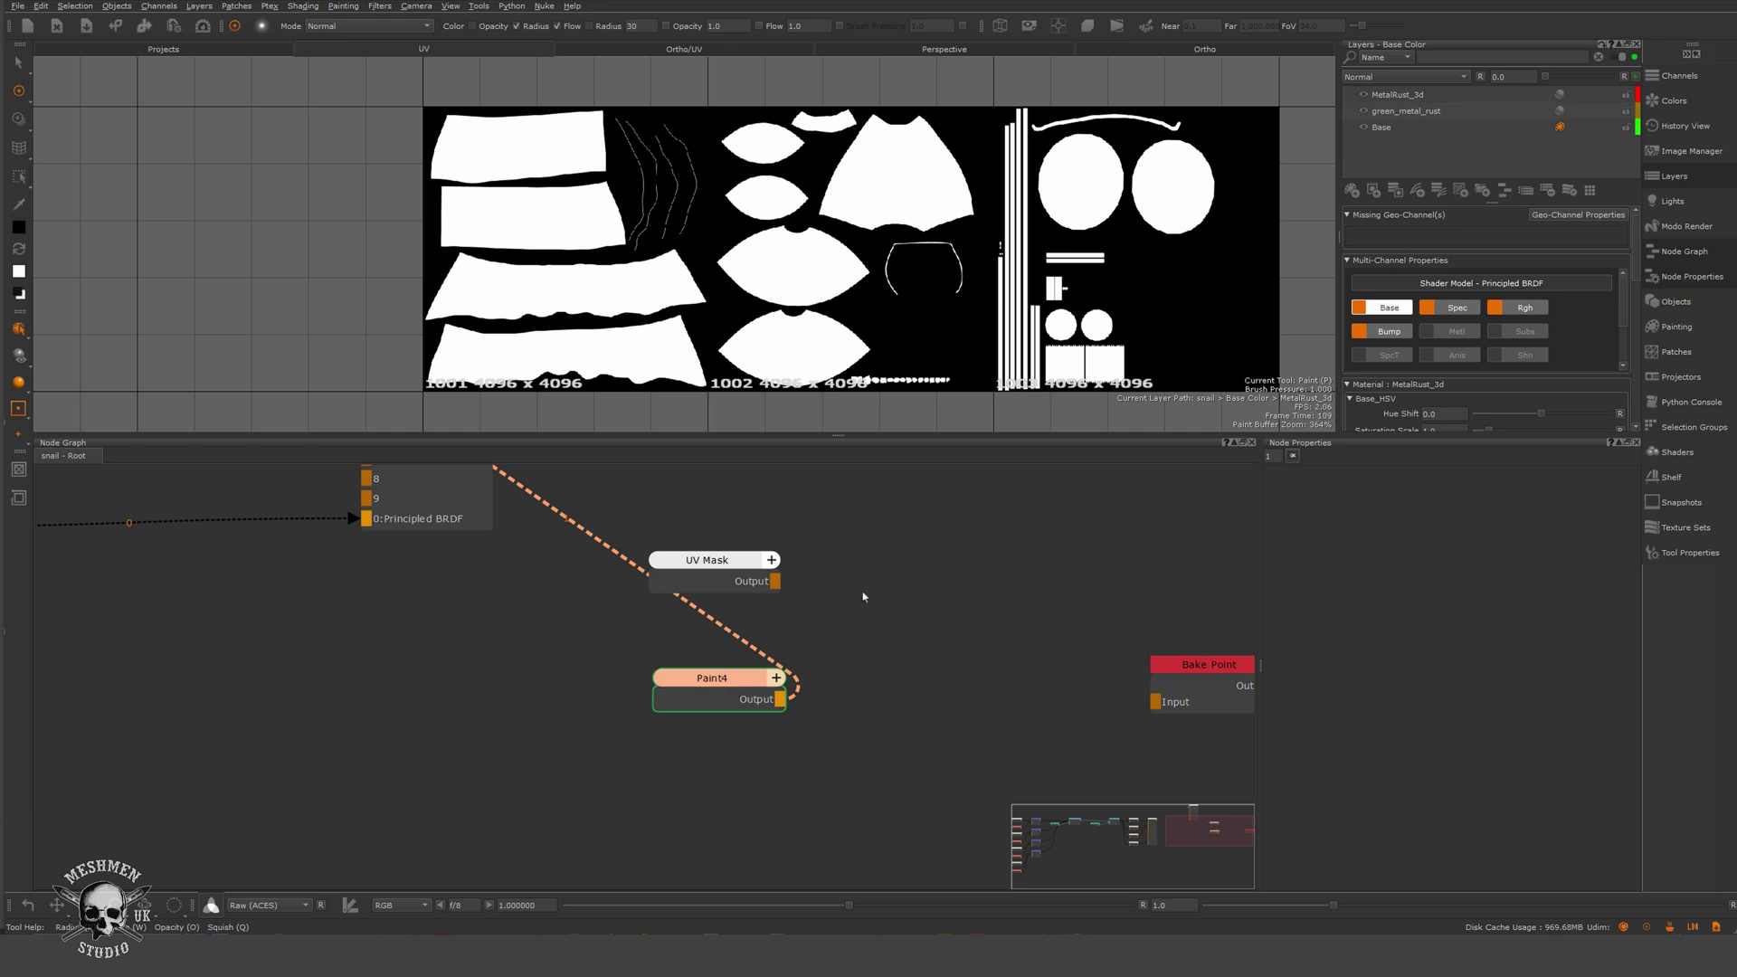
{"action": "left_click", "coordinate": [380, 6]}
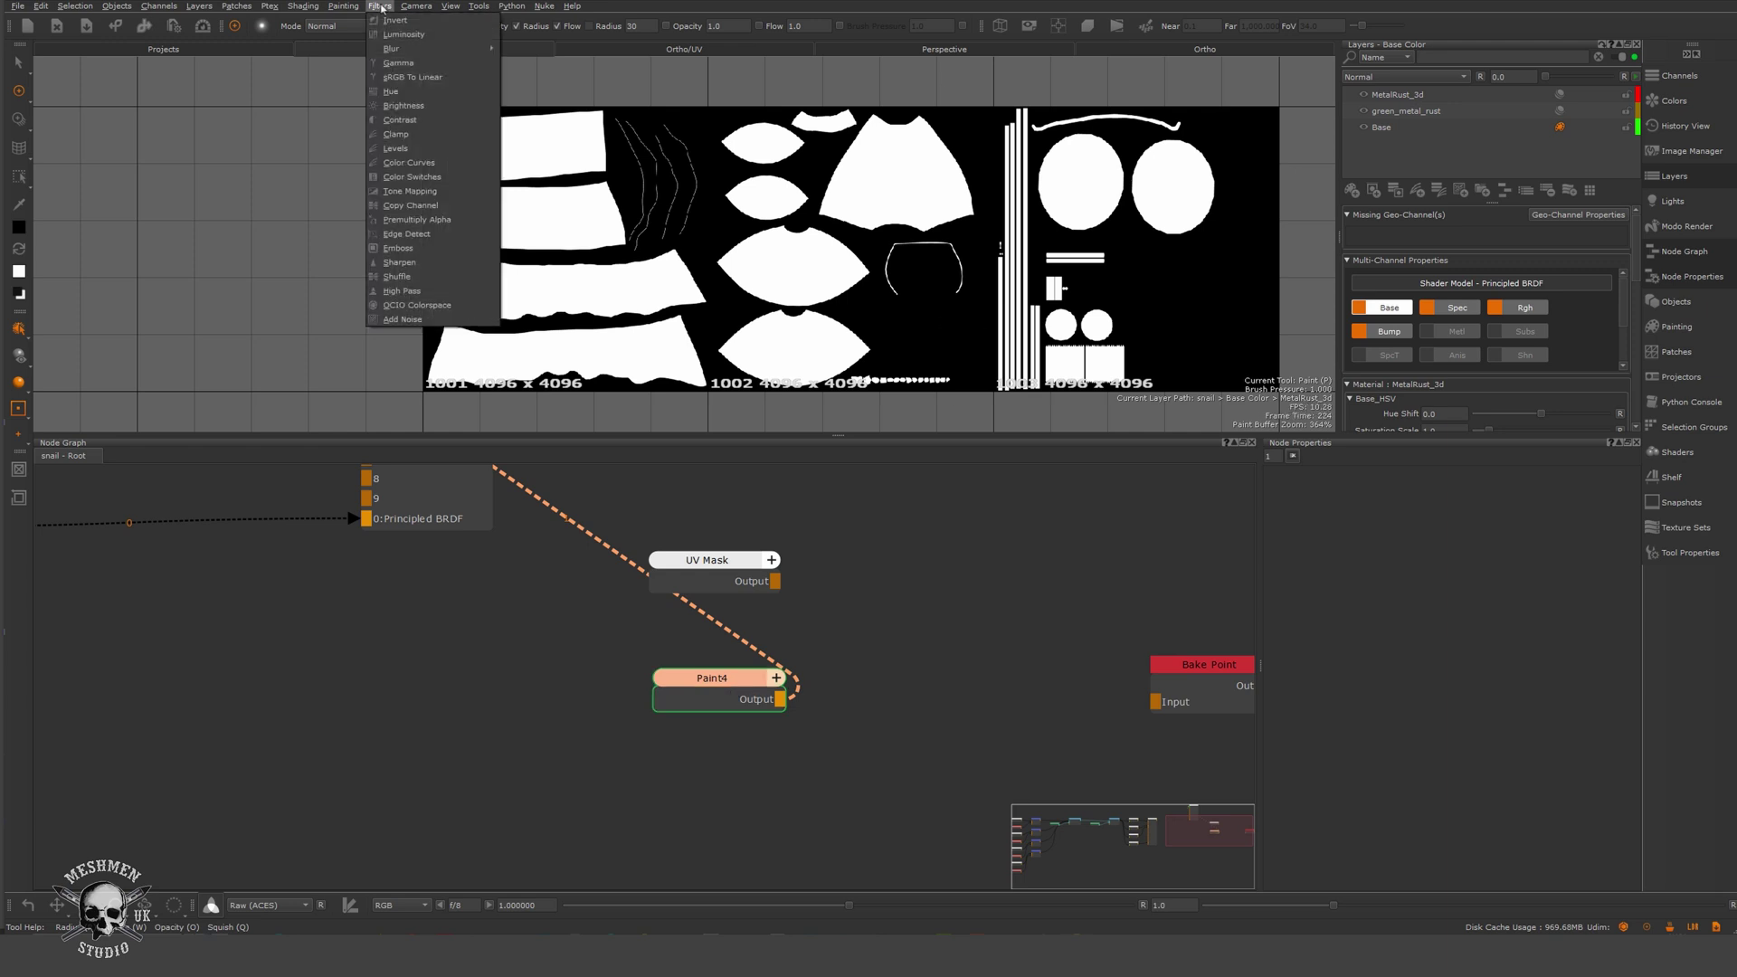
{"action": "mouse_move", "coordinate": [488, 48]}
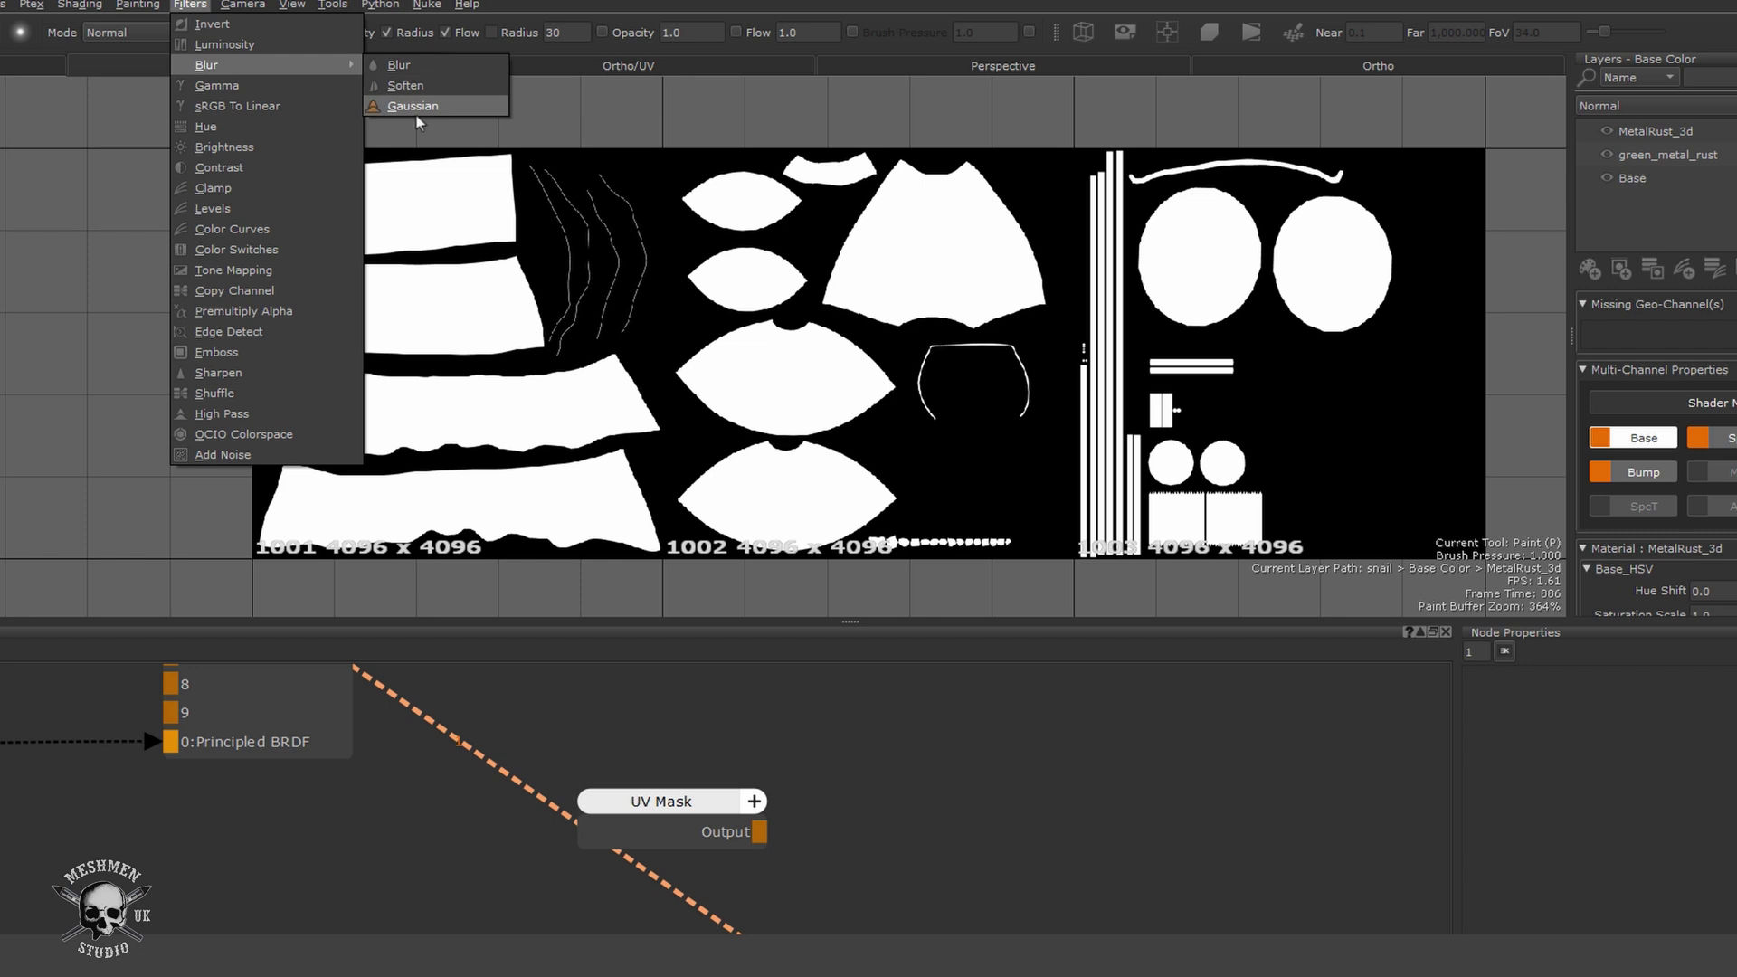
{"action": "left_click", "coordinate": [419, 104]}
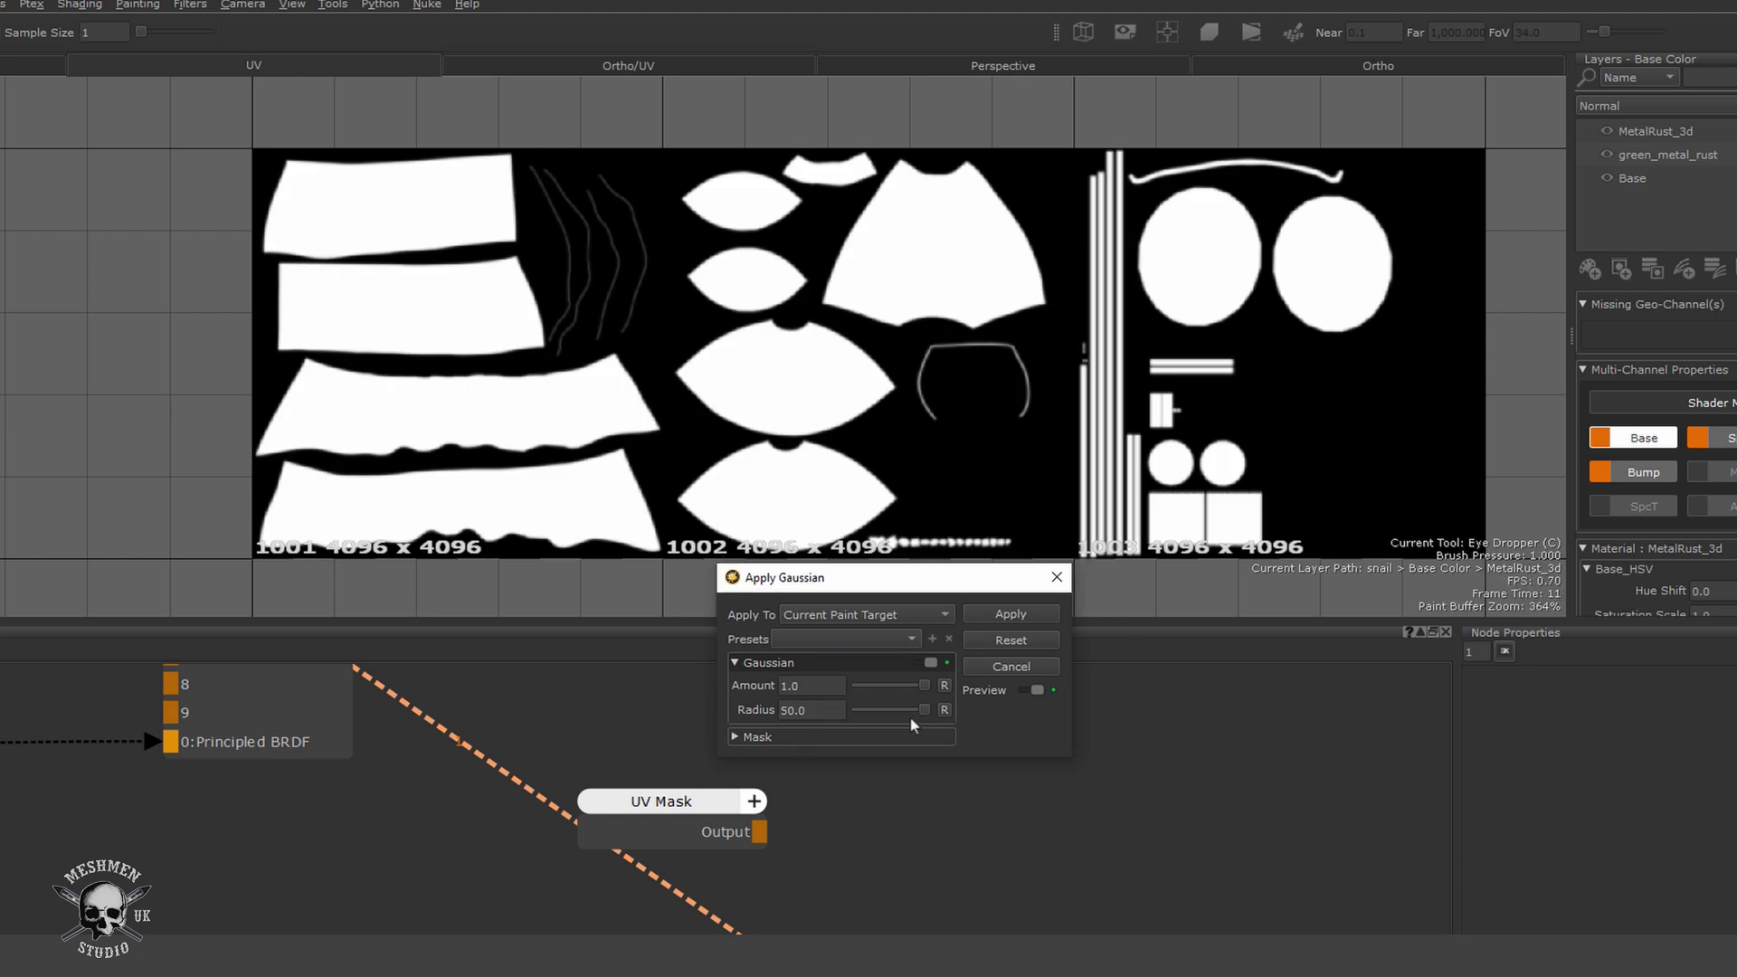
{"action": "mouse_move", "coordinate": [923, 710]}
{"action": "left_mouse_down"}
{"action": "mouse_move", "coordinate": [900, 710]}
{"action": "mouse_move", "coordinate": [955, 713]}
{"action": "left_mouse_up"}
{"action": "left_click", "coordinate": [1056, 577]}
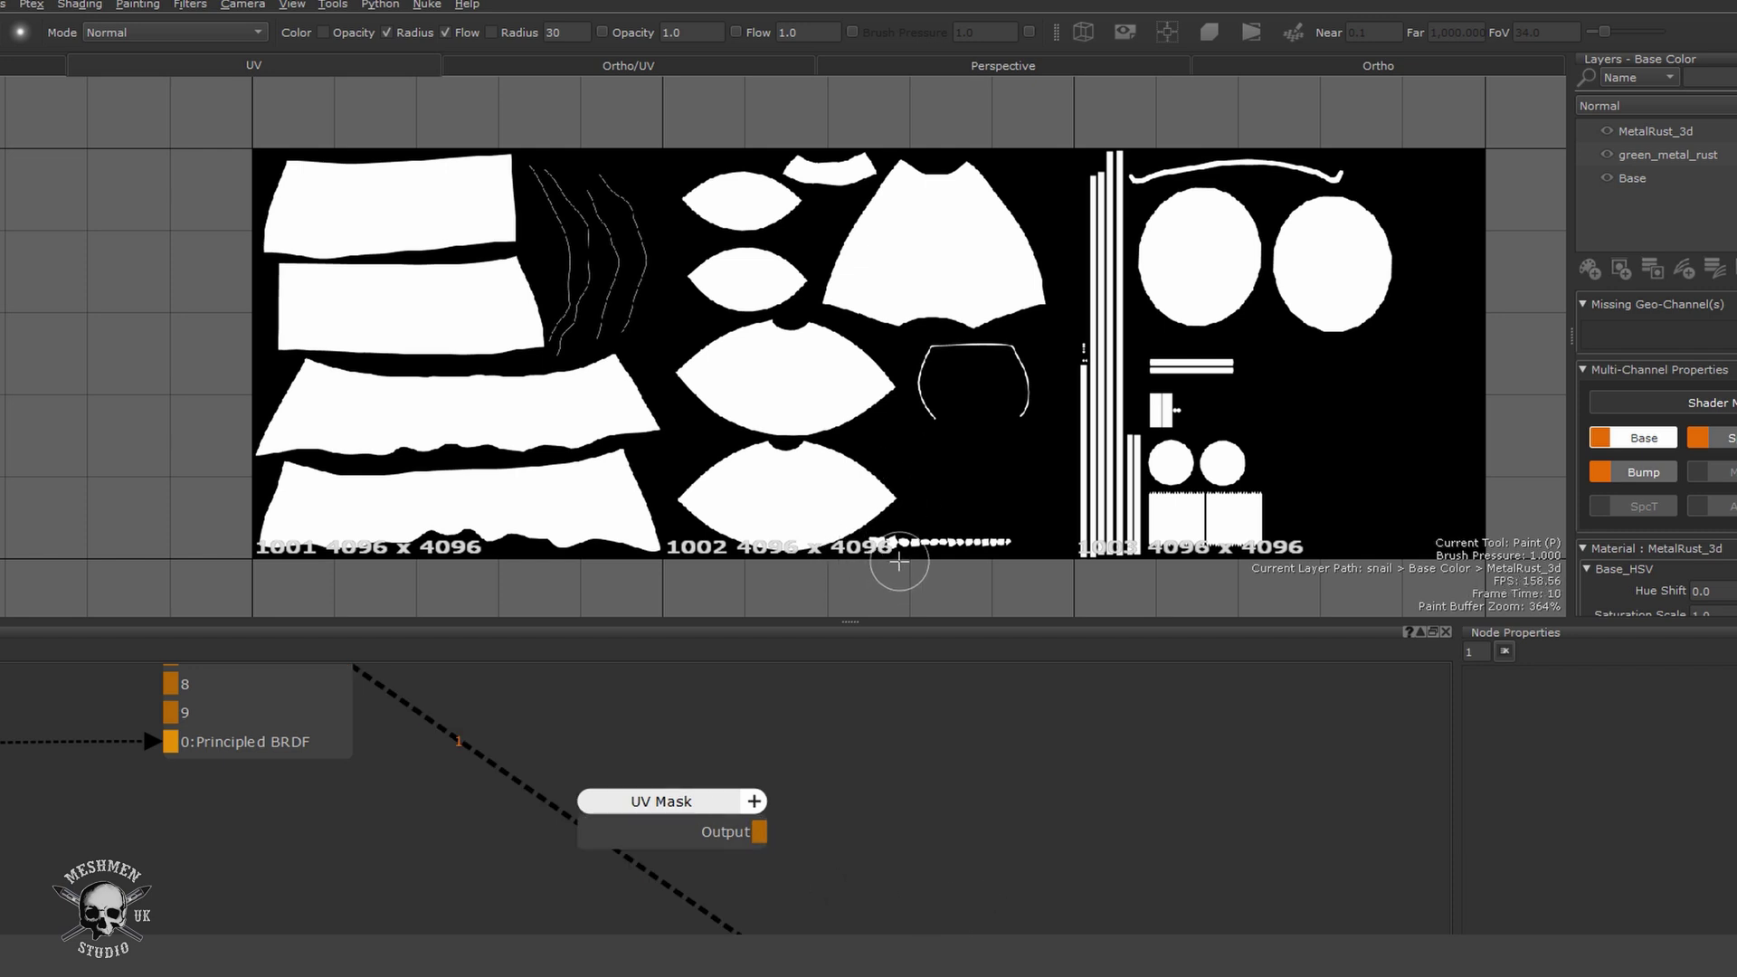
Bake the UV Mask to a second paint node at 1024 x 1024 and place it below the first one.
{"action": "left_click_drag", "start_coordinate": [723, 805], "coordinate": [729, 798]}
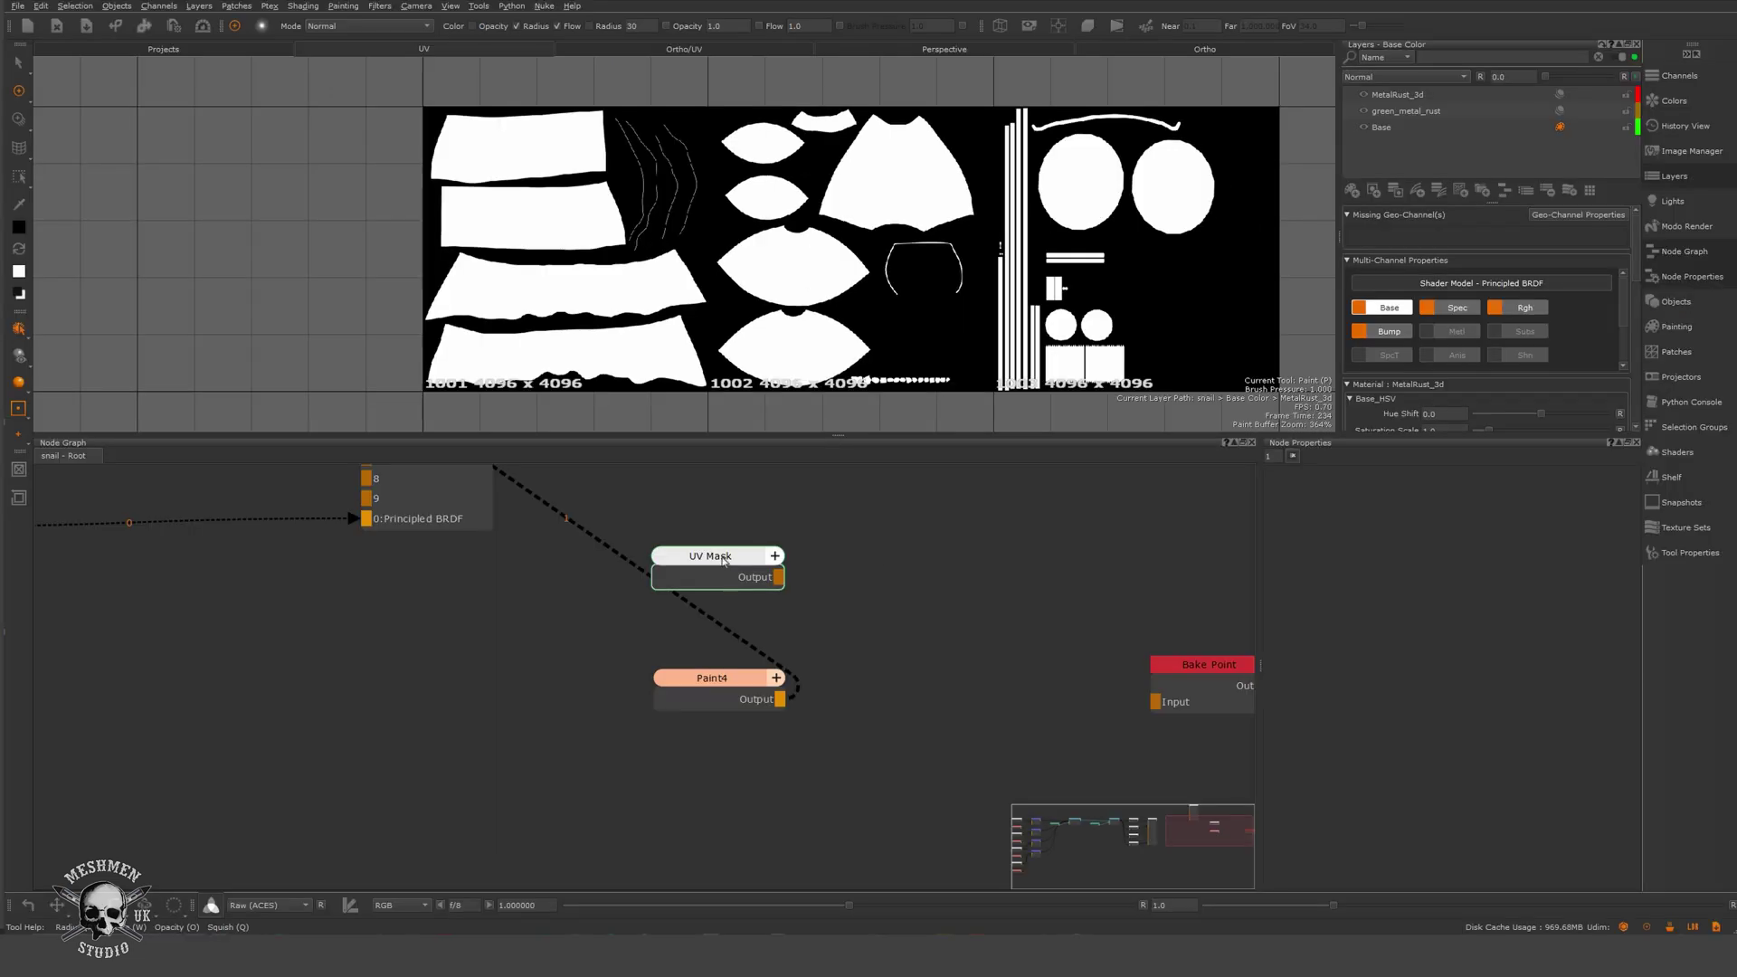
{"action": "right_click", "coordinate": [724, 560]}
{"action": "mouse_move", "coordinate": [741, 607]}
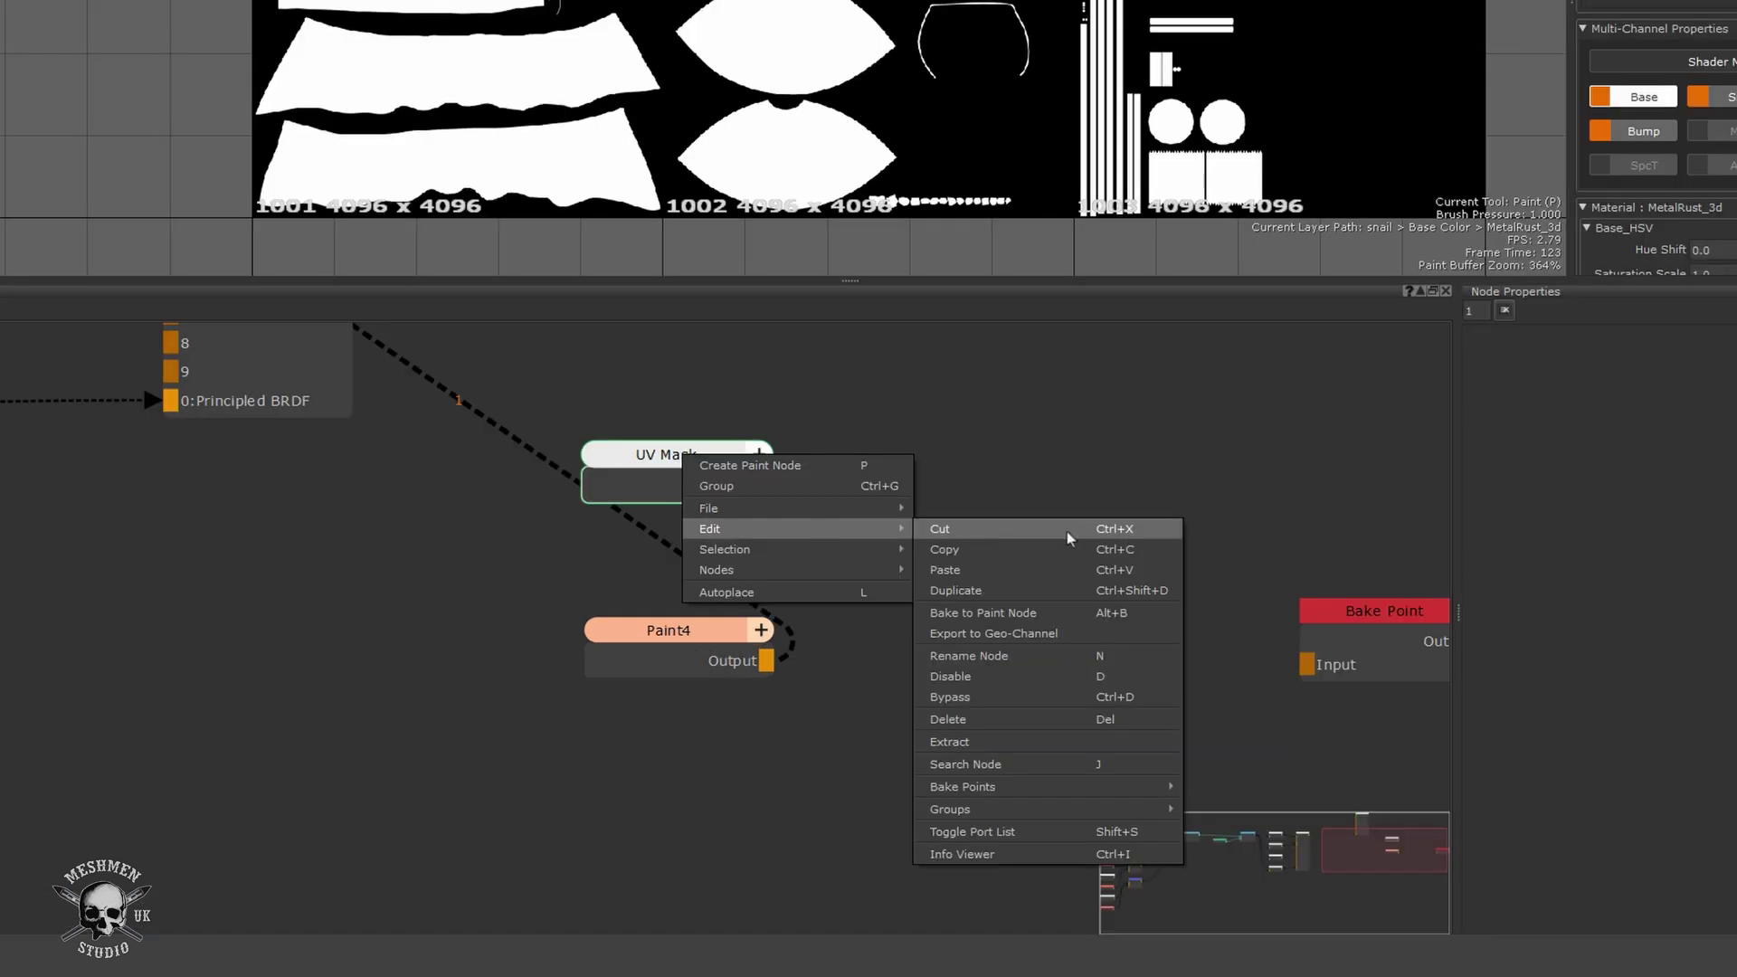
{"action": "left_click", "coordinate": [1017, 614]}
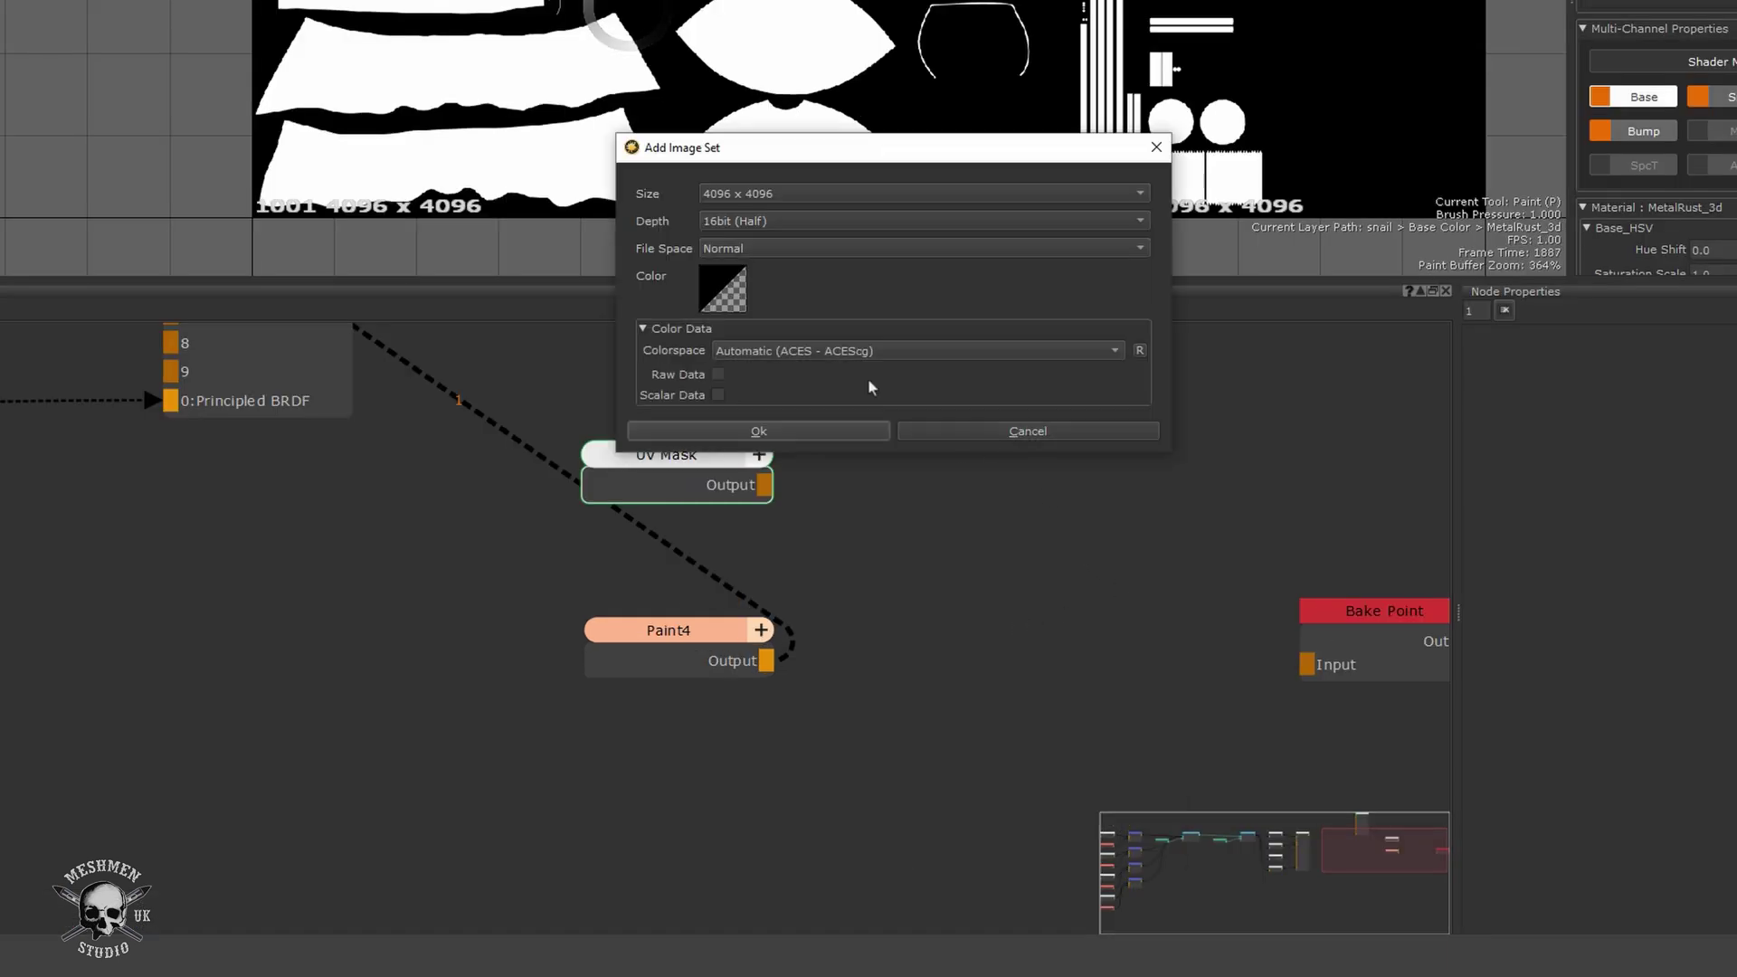
{"action": "left_click", "coordinate": [769, 195]}
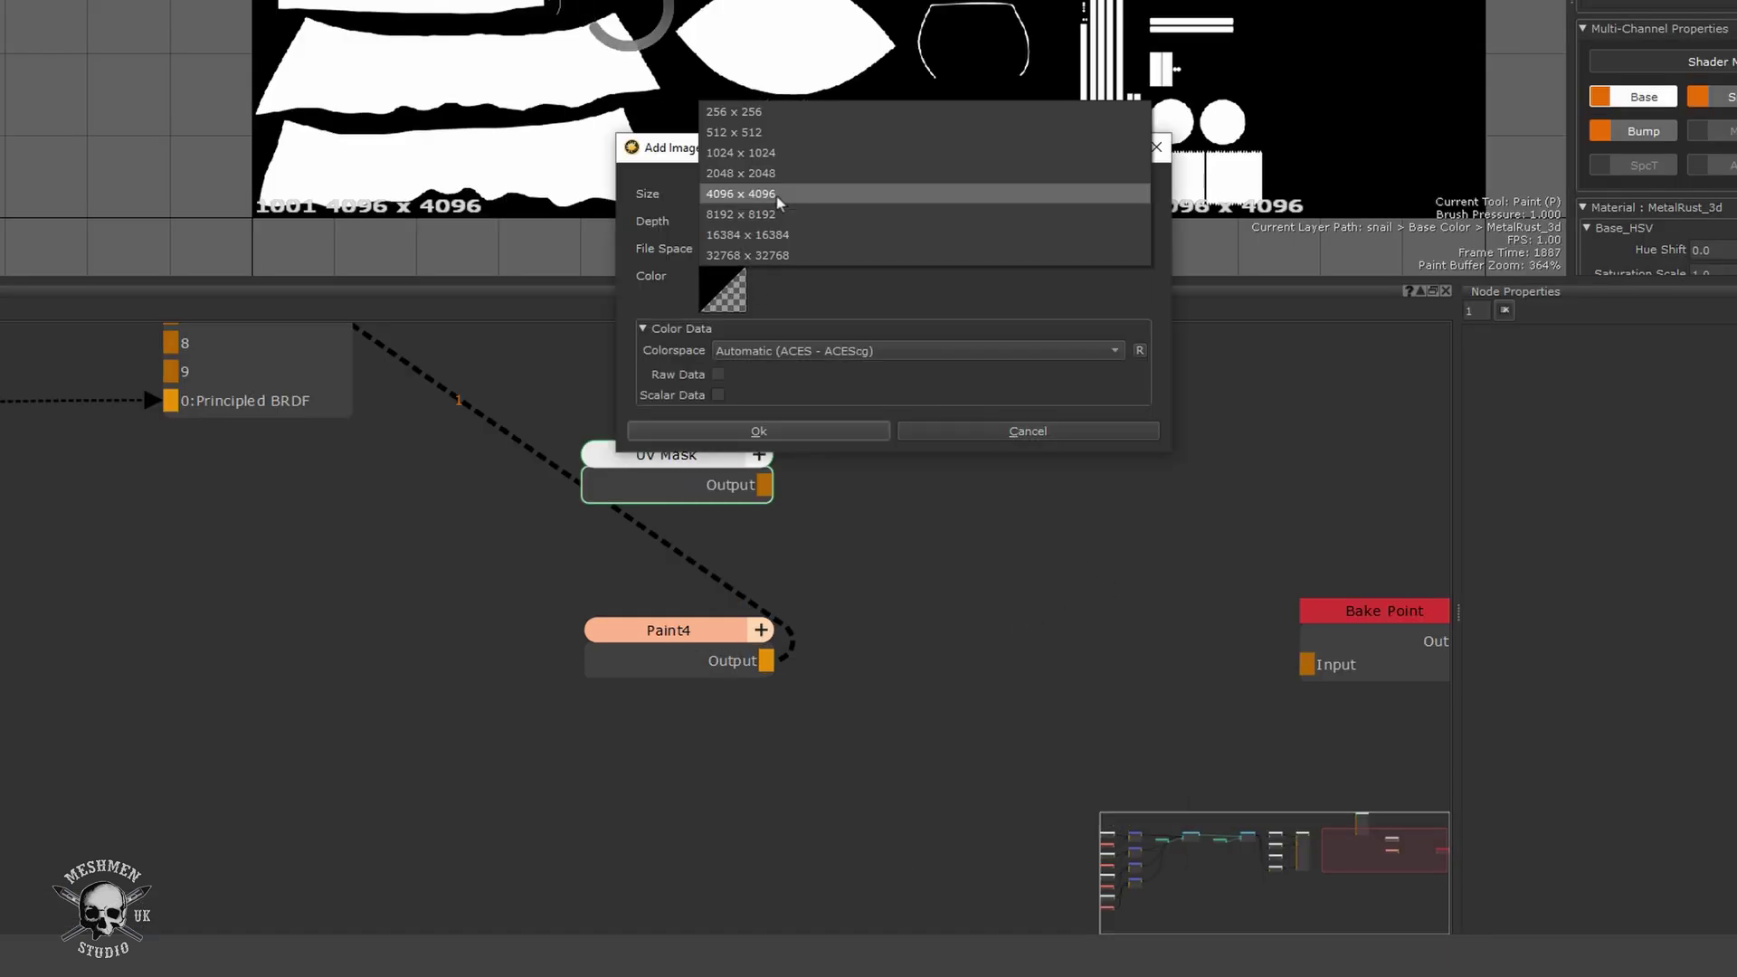
{"action": "left_click", "coordinate": [748, 154]}
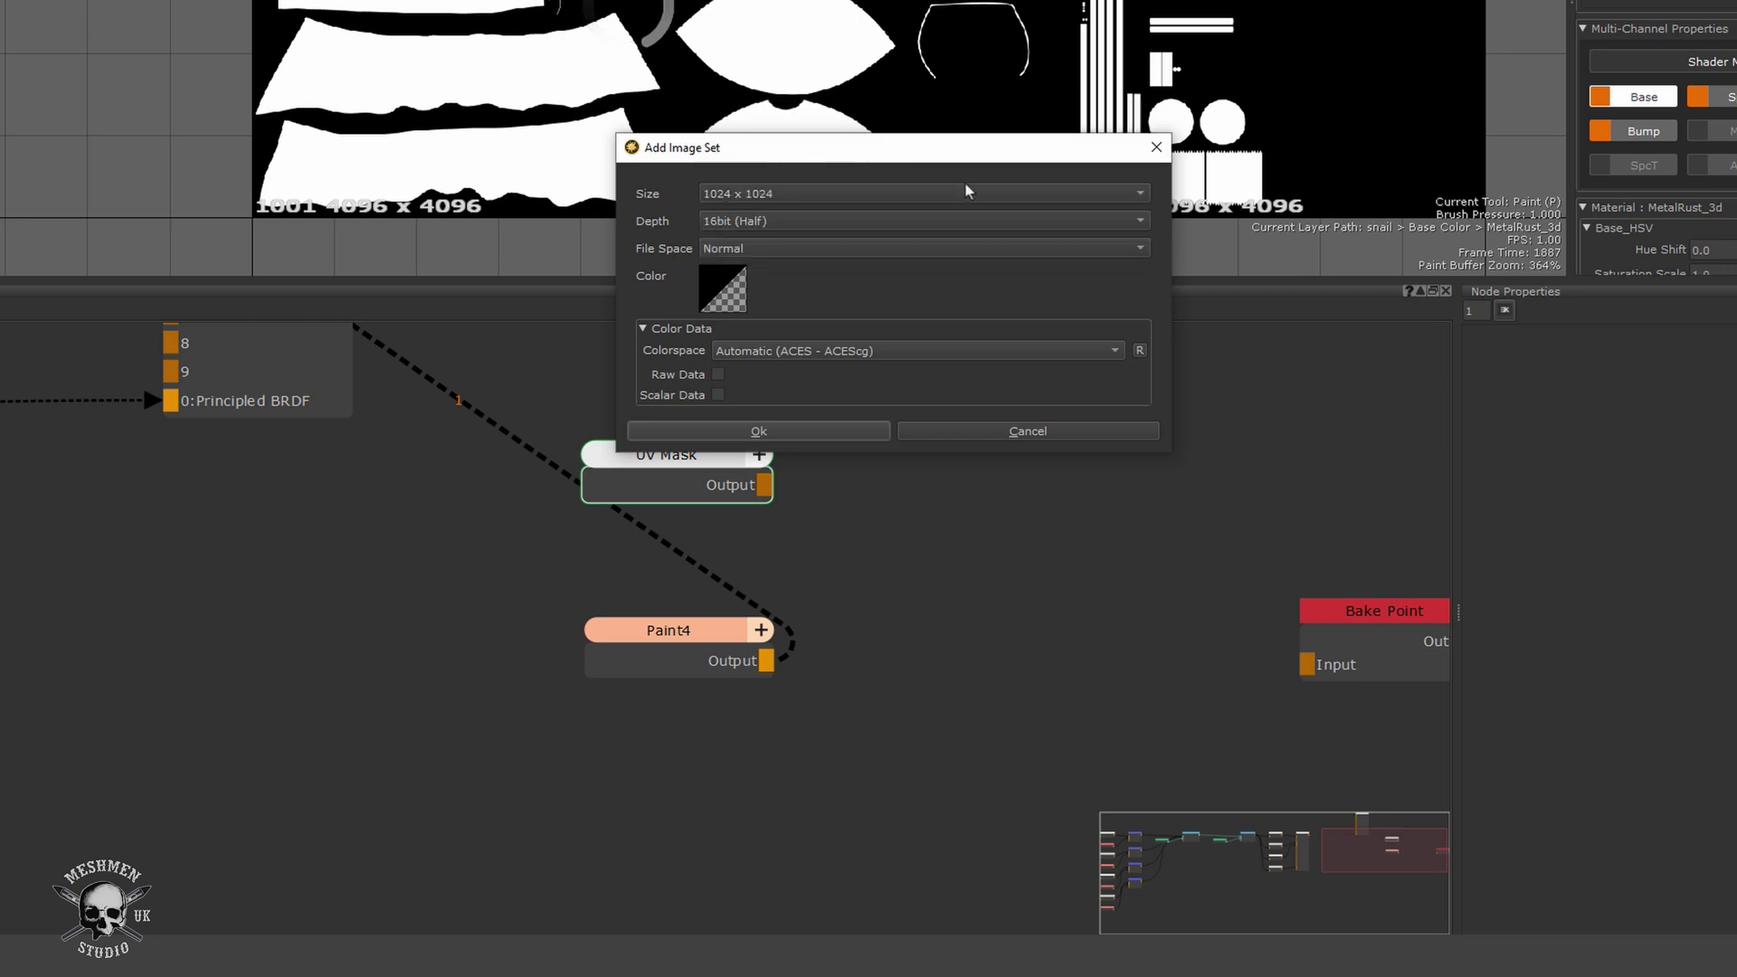
{"action": "left_click", "coordinate": [781, 430]}
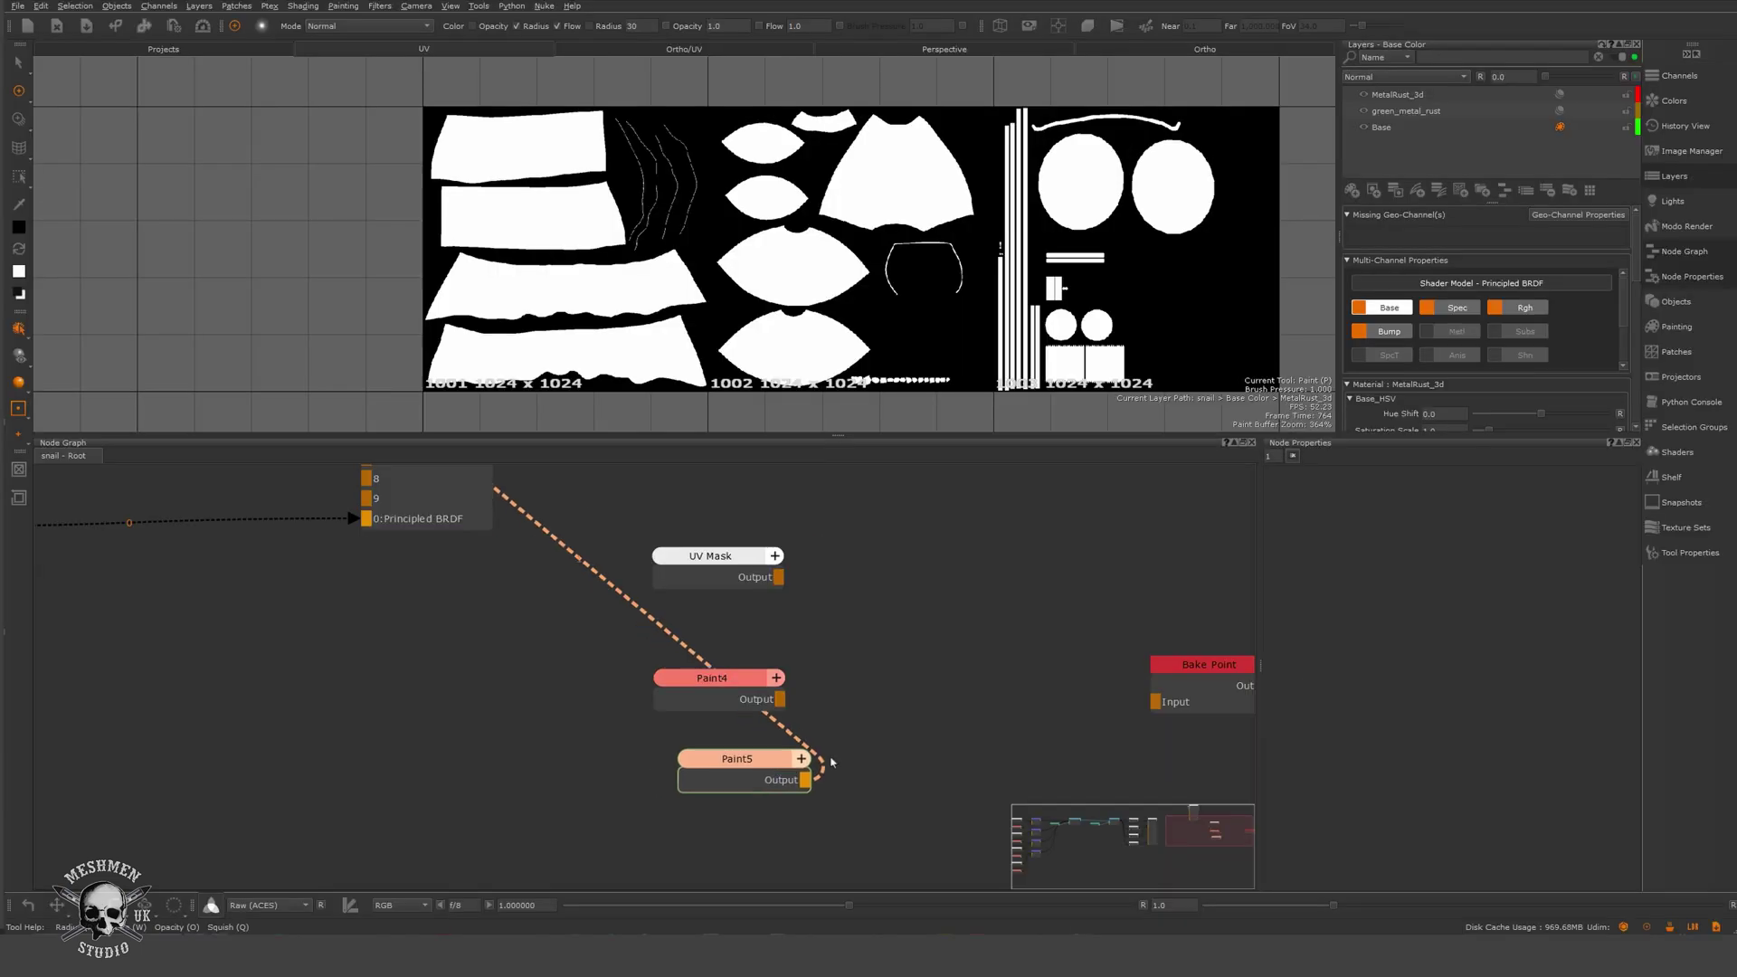
{"action": "left_click", "coordinate": [812, 775]}
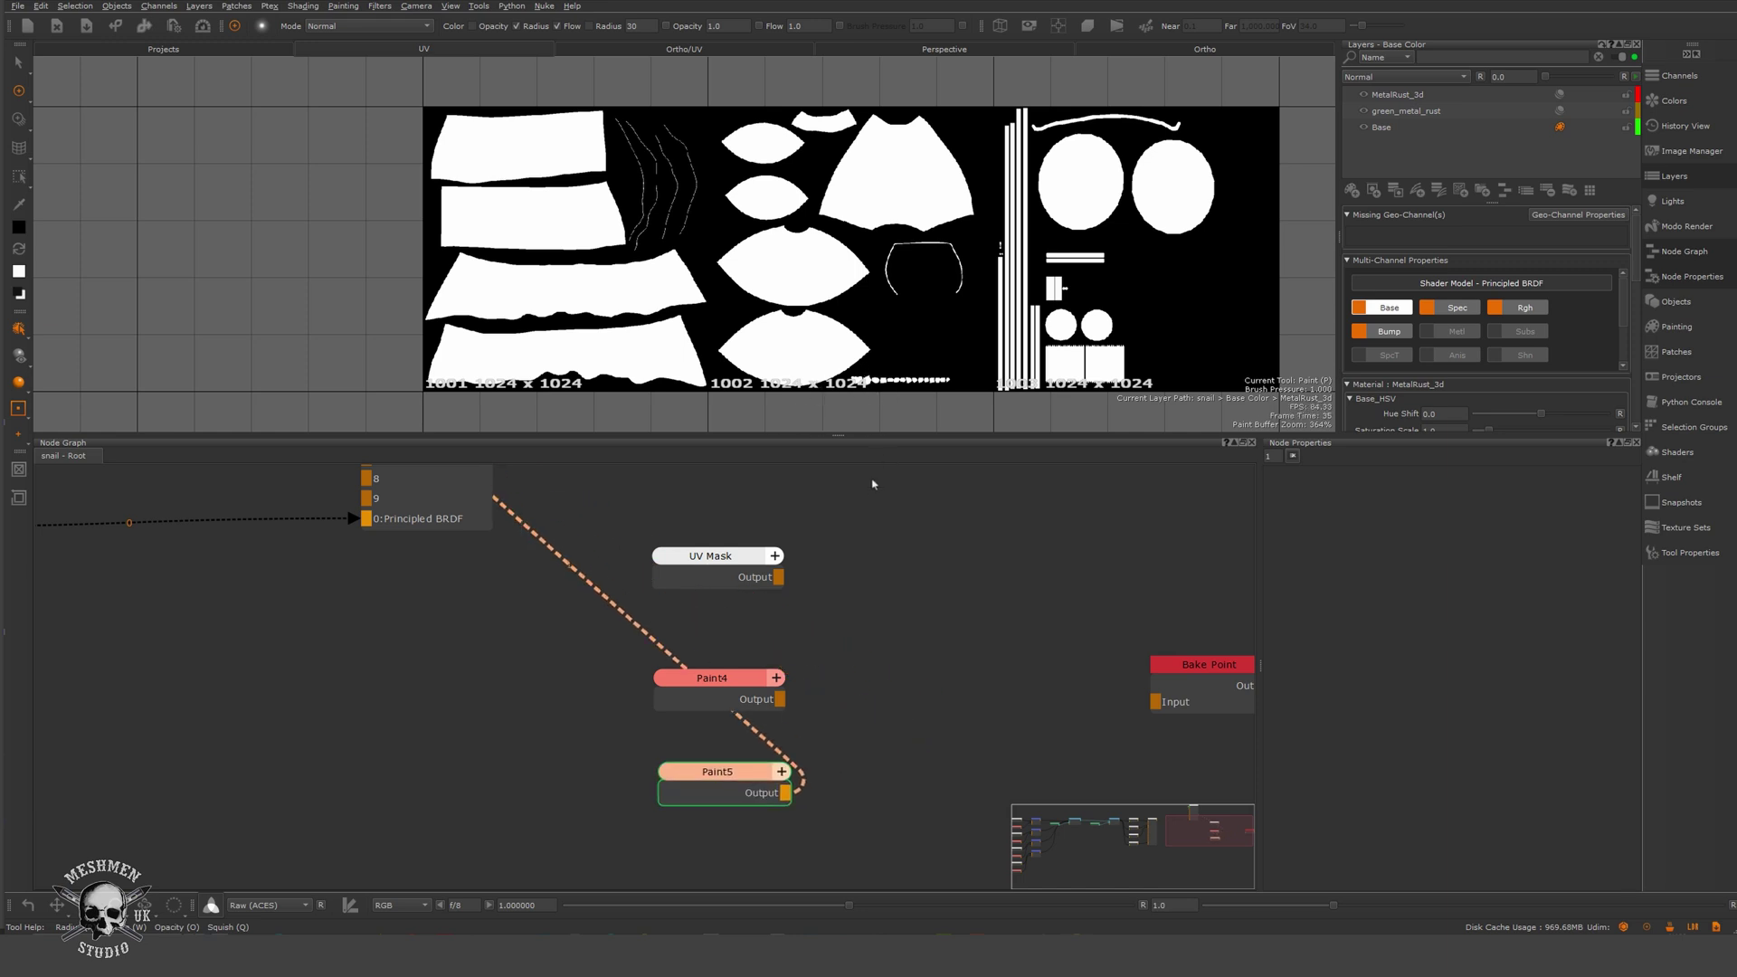
{"action": "left_click", "coordinate": [768, 822]}
Apply a Gaussian blur with amount 1.0 and radius 50 to the 1024 x 1024 paint node.
{"action": "left_click_drag", "start_coordinate": [732, 787], "coordinate": [725, 784]}
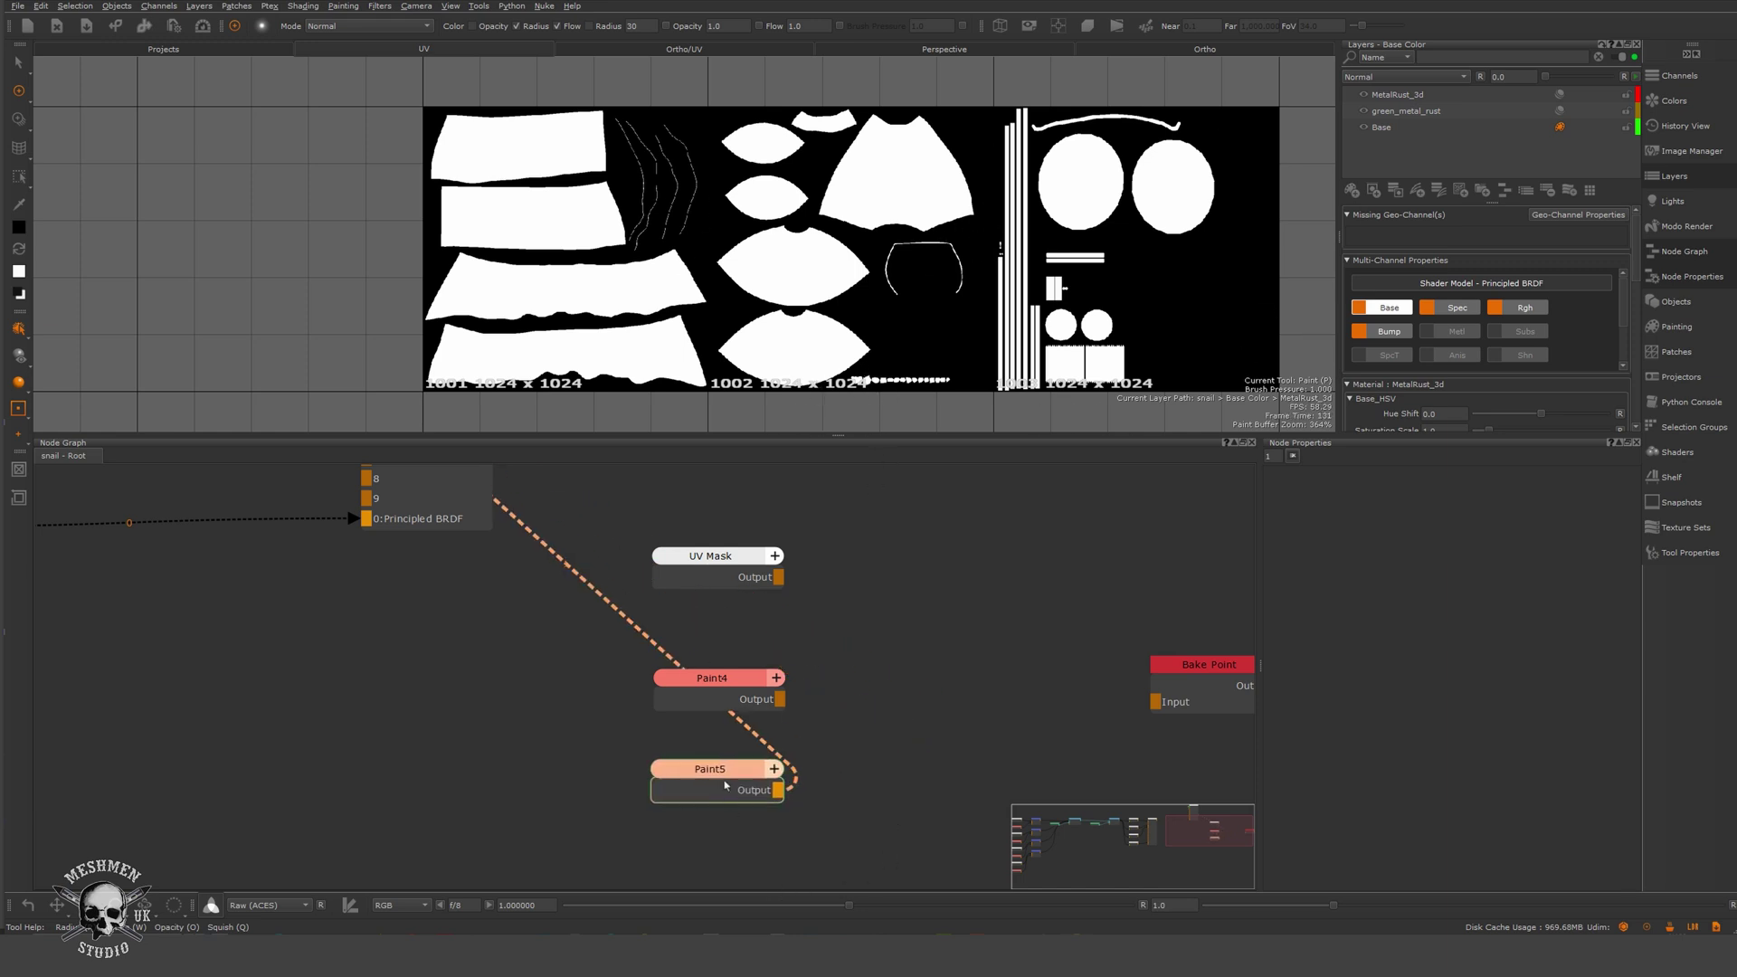
{"action": "left_click", "coordinate": [381, 7]}
{"action": "mouse_move", "coordinate": [398, 51]}
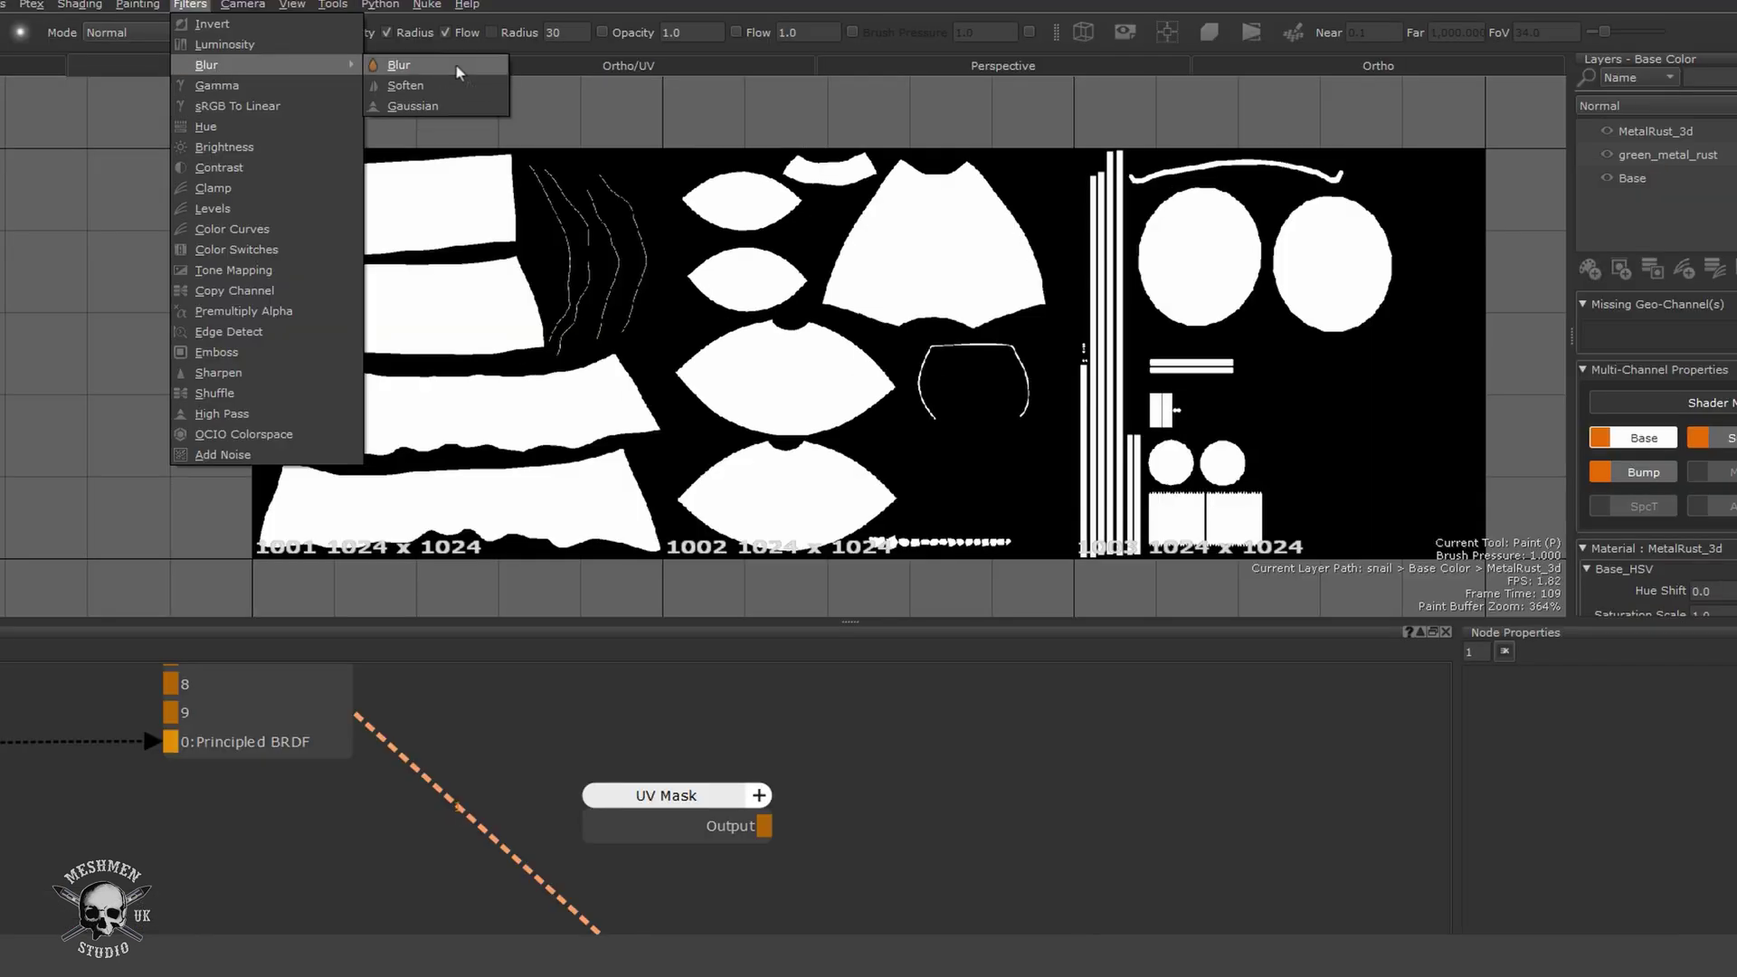
{"action": "left_click", "coordinate": [414, 106]}
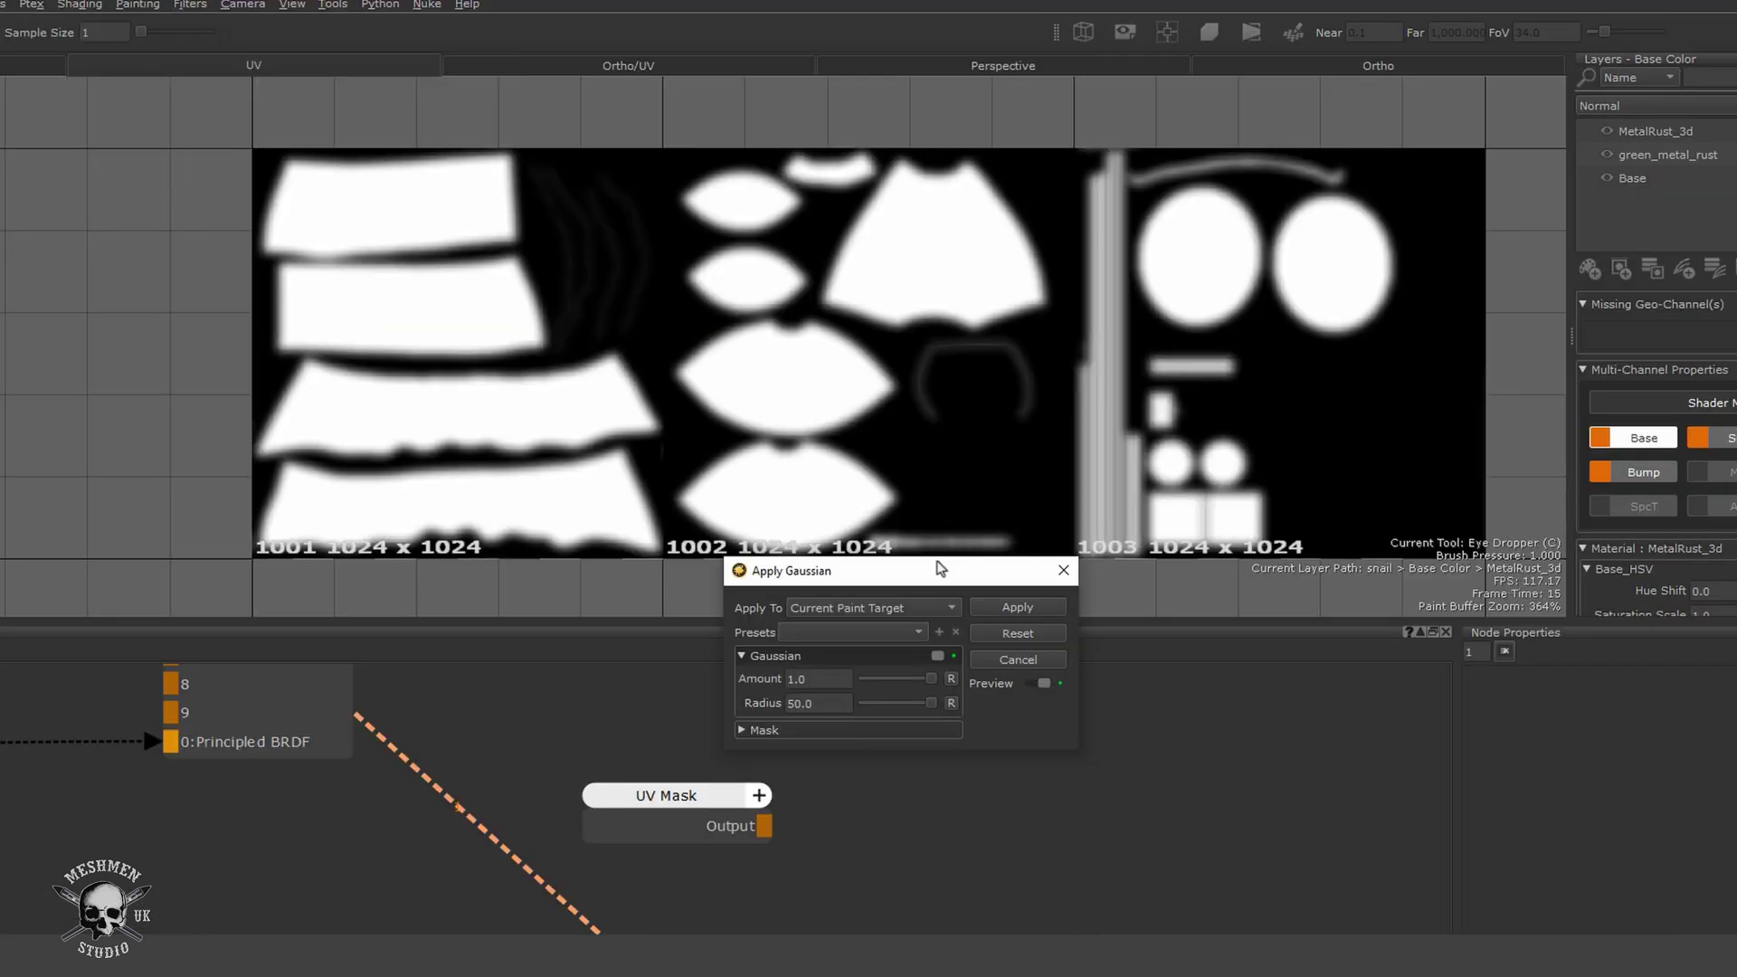
{"action": "left_click", "coordinate": [1018, 607]}
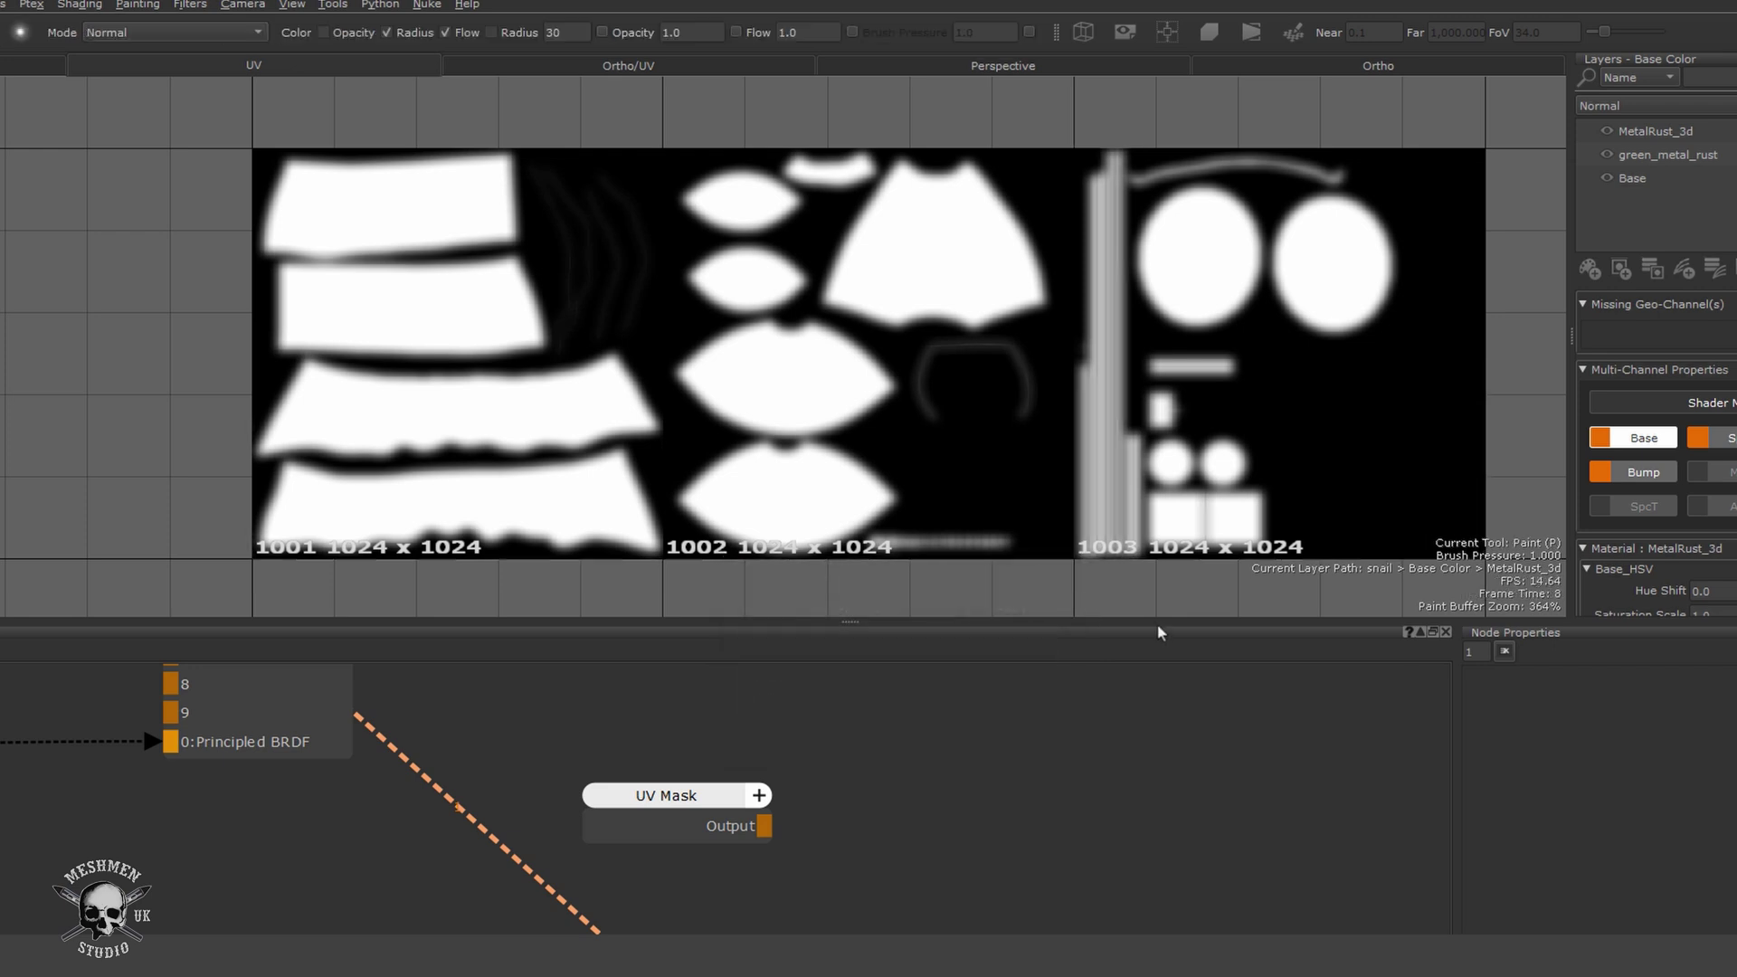
View the blurred mask on the snail in the Ortho view and place its paint node beside the 4096 x 4096 one.
{"action": "left_click", "coordinate": [1382, 65]}
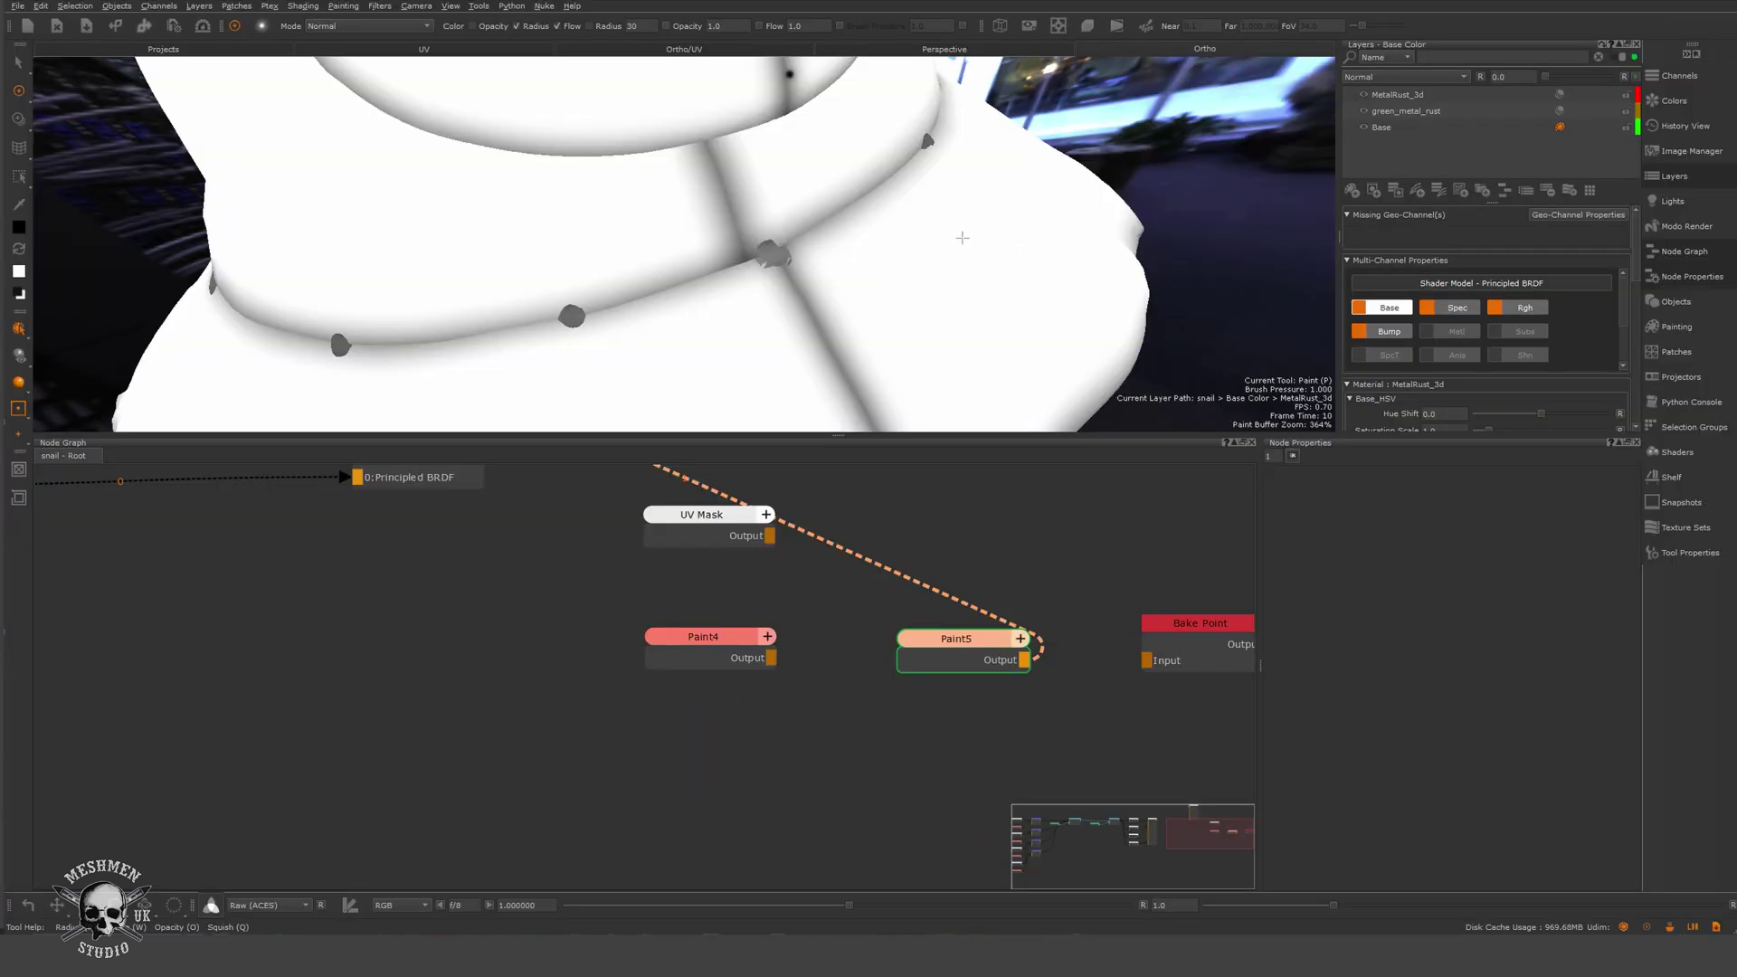
{"action": "right_click_drag", "start_coordinate": [991, 247], "coordinate": [860, 283], "text": "alt"}
{"action": "left_click_drag", "start_coordinate": [916, 673], "coordinate": [831, 674]}
Add an Invert node after the blurred 1024 x 1024 paint node.
{"action": "key", "text": "Tab"}
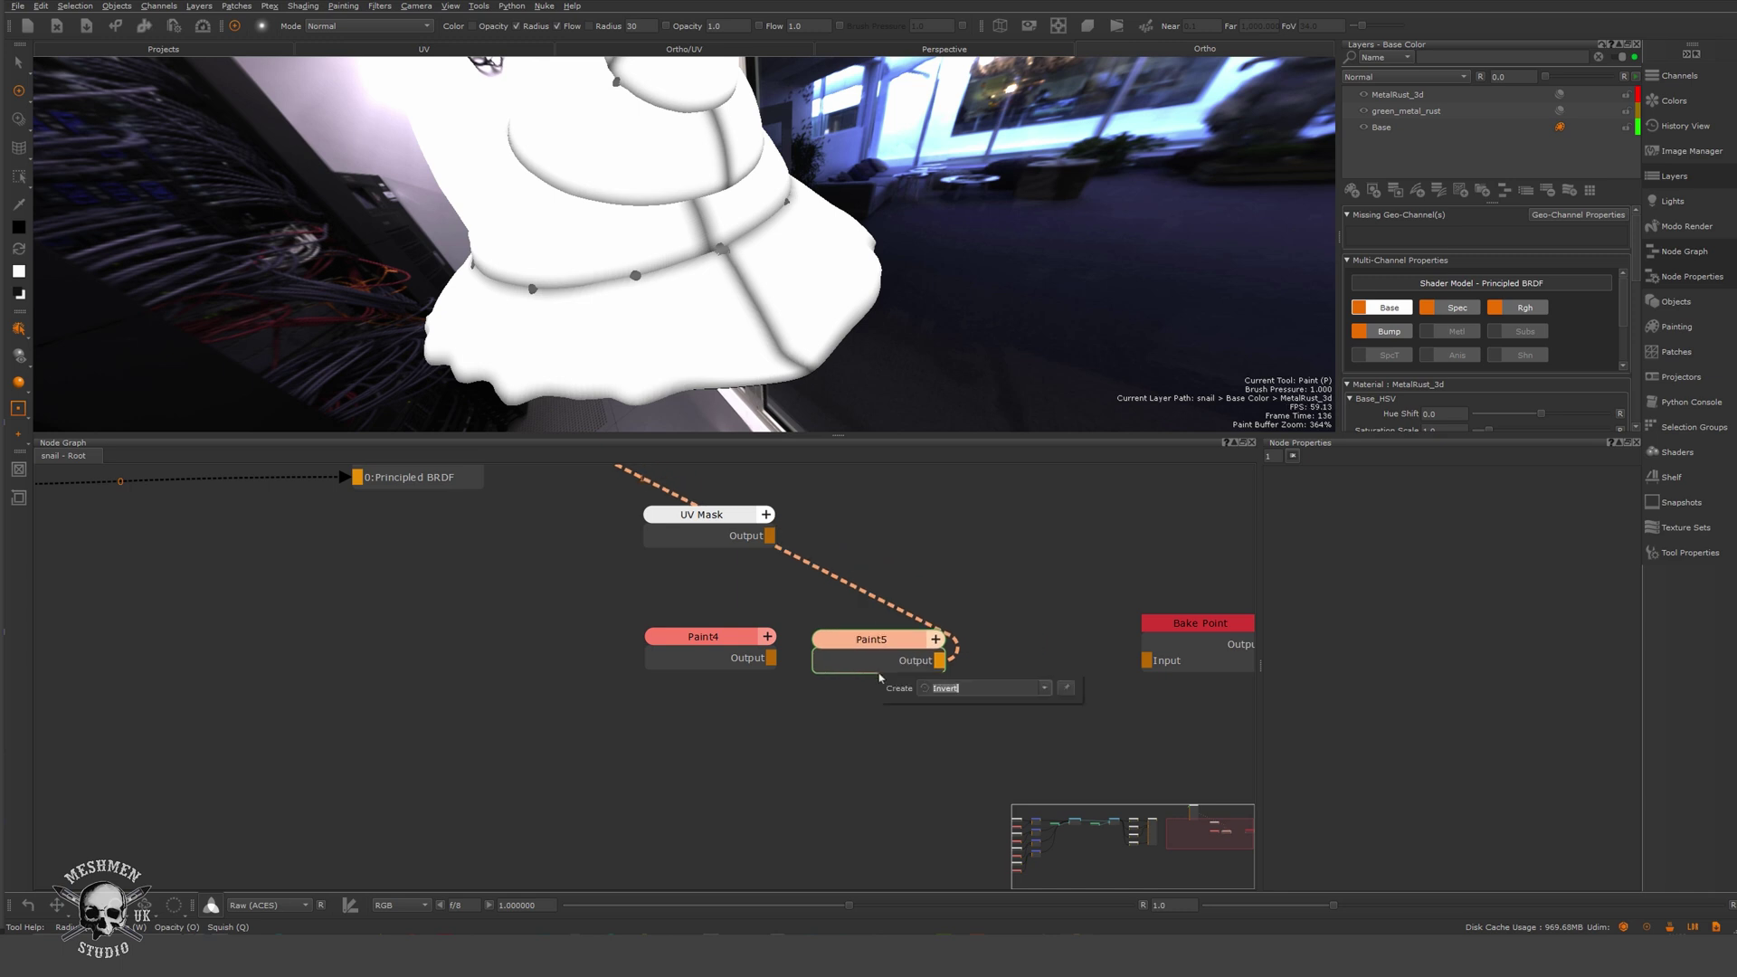
{"action": "type", "text": "inv"}
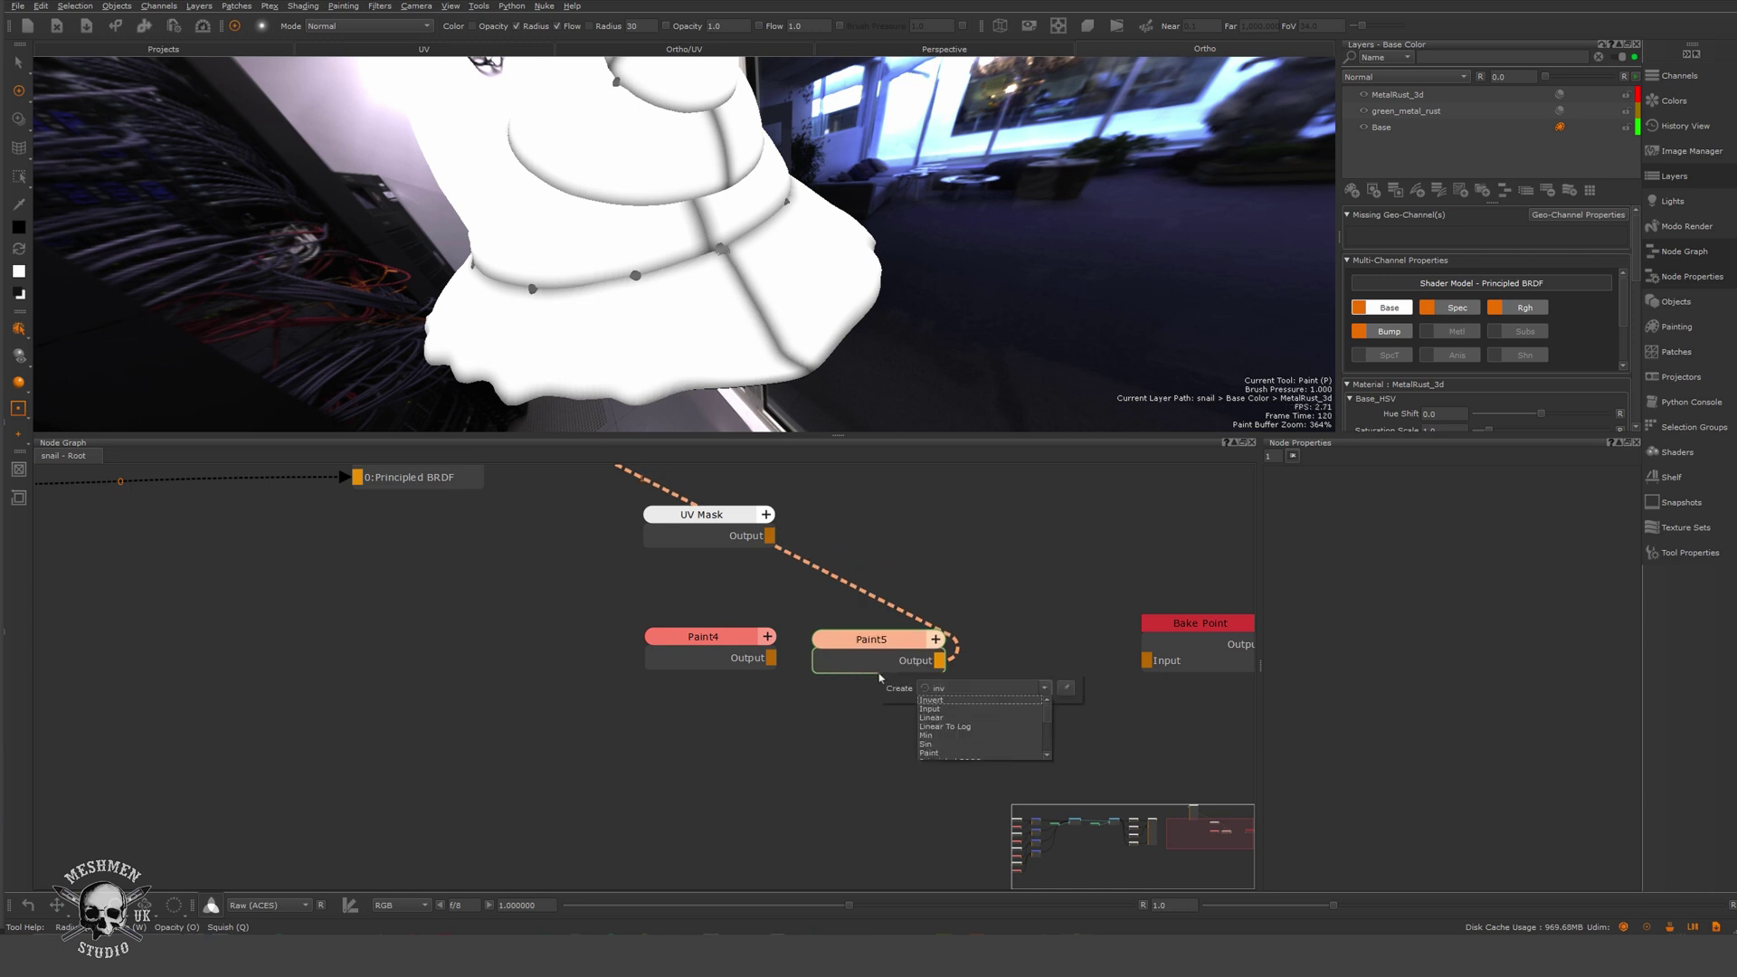
{"action": "key", "text": "Down"}
{"action": "key", "text": "Return"}
{"action": "scroll", "coordinate": [941, 703], "scroll_direction": "down", "scroll_amount": 2}
{"action": "middle_click_drag", "start_coordinate": [1076, 790], "coordinate": [936, 790]}
{"action": "left_click", "coordinate": [1116, 715]}
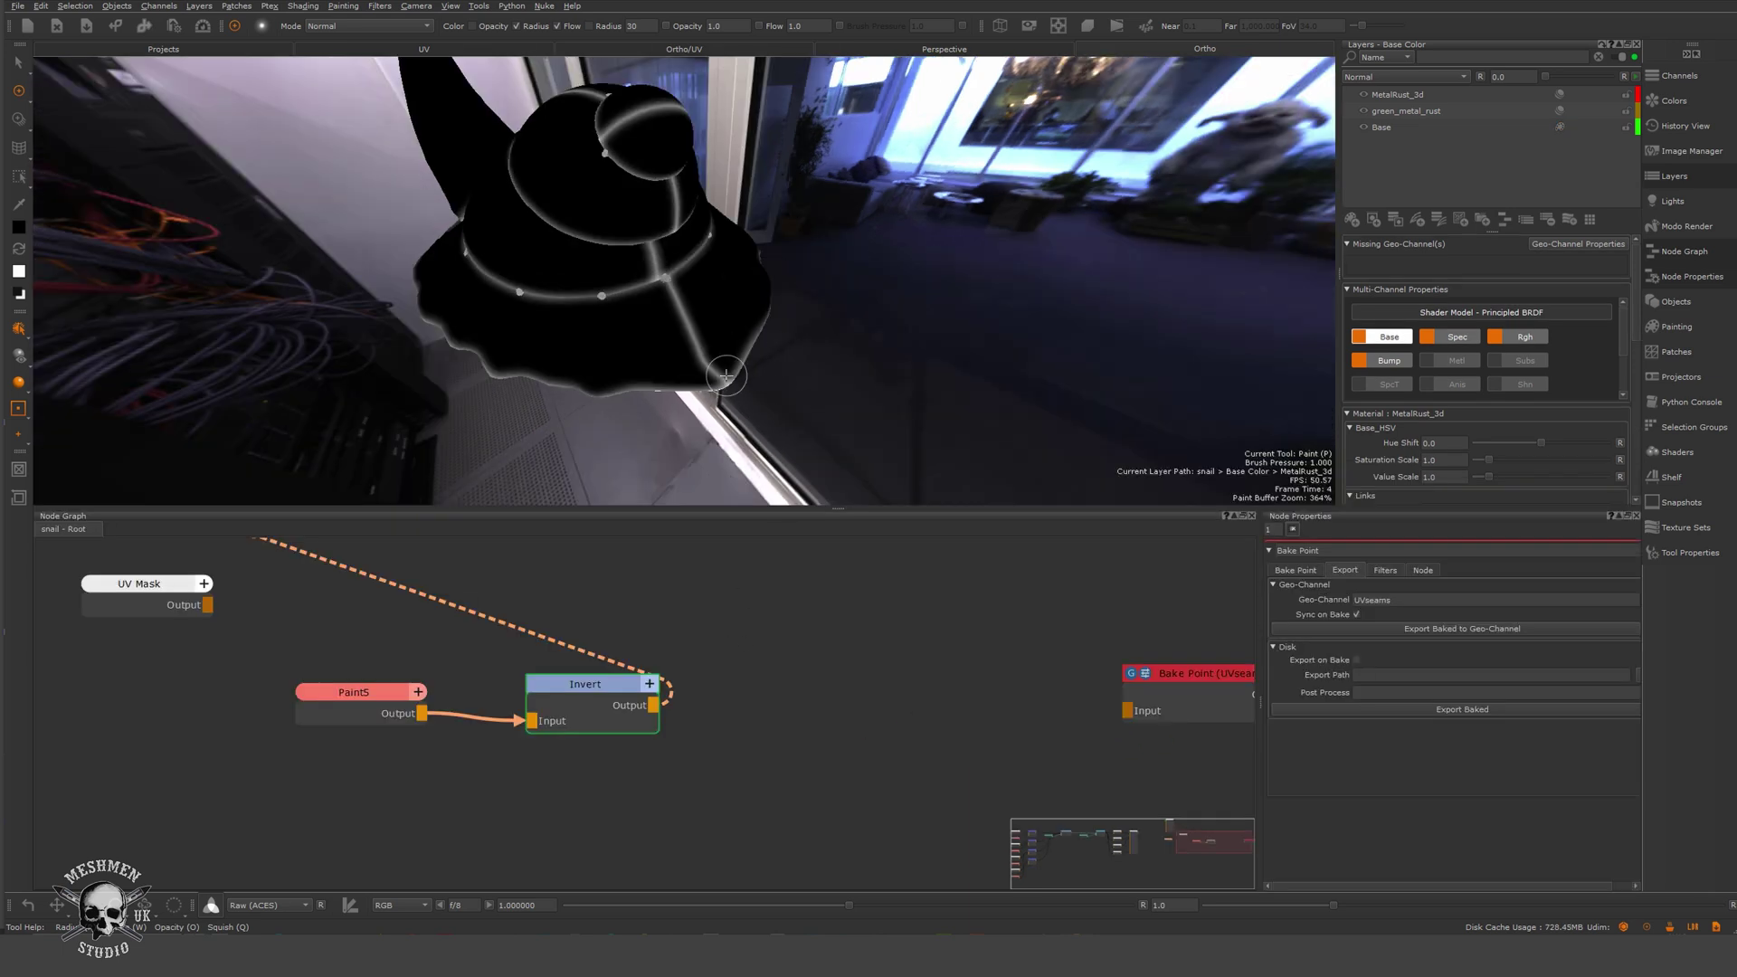
Add a Brightness Lookup after the Invert node and bend its curve upward to strengthen and widen the white seam lines.
{"action": "key", "text": "Tab"}
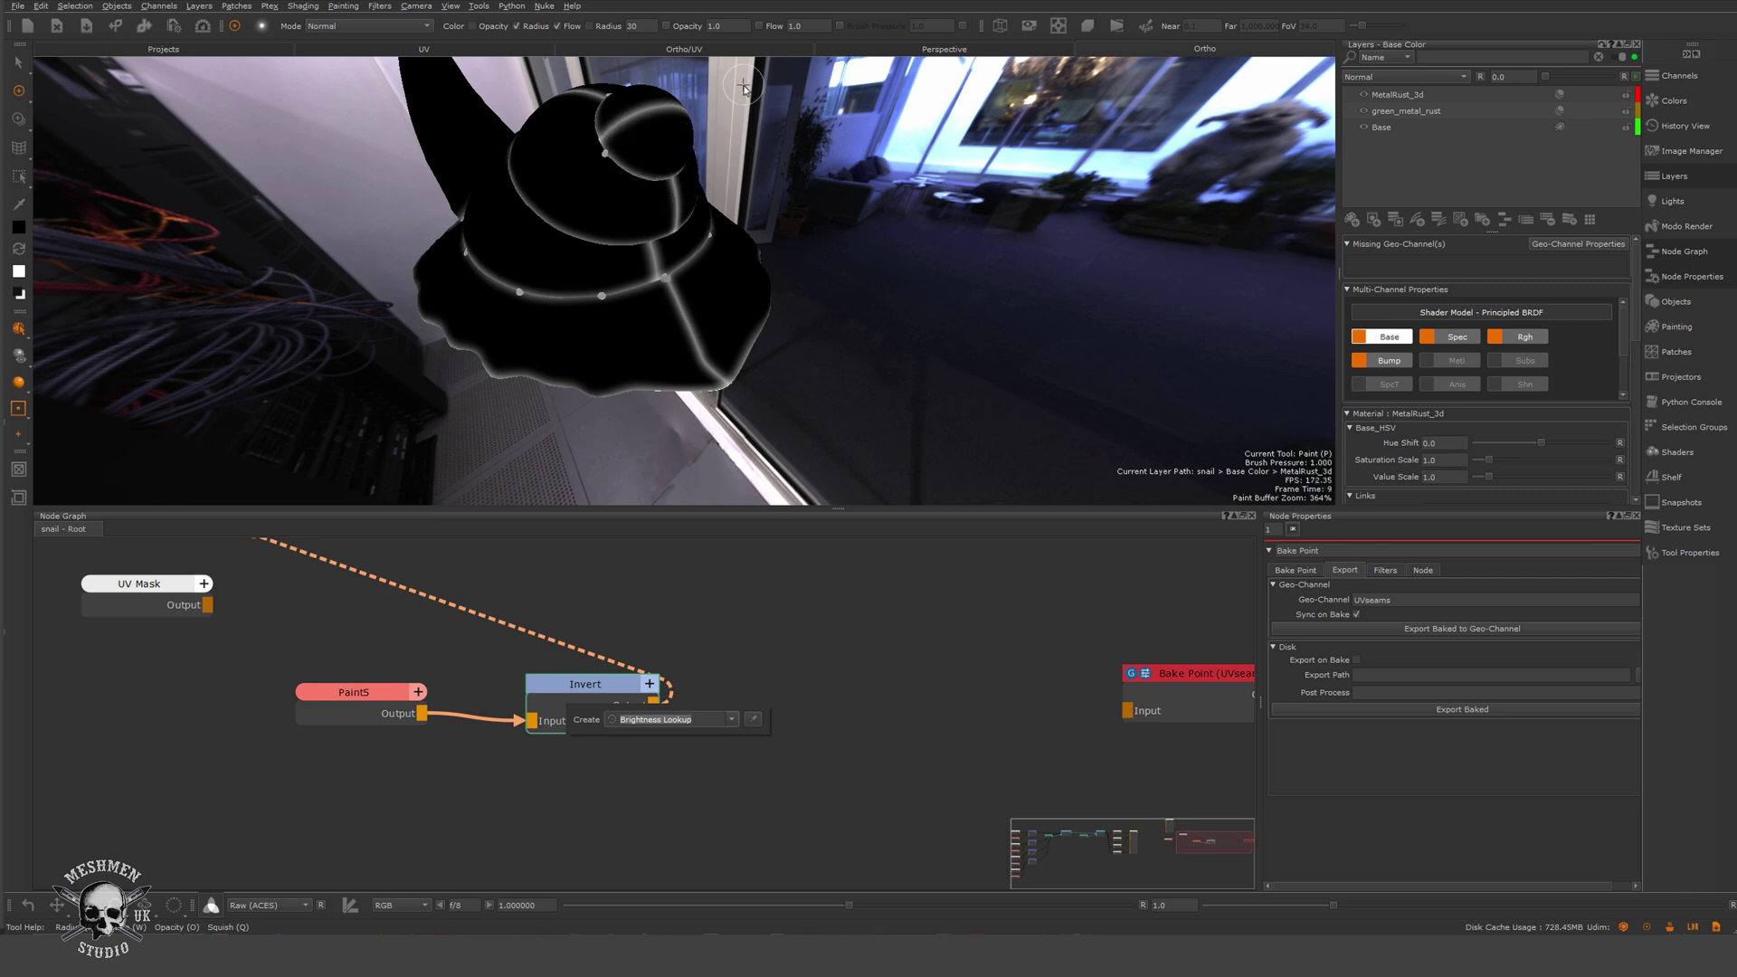
{"action": "key", "text": "Return"}
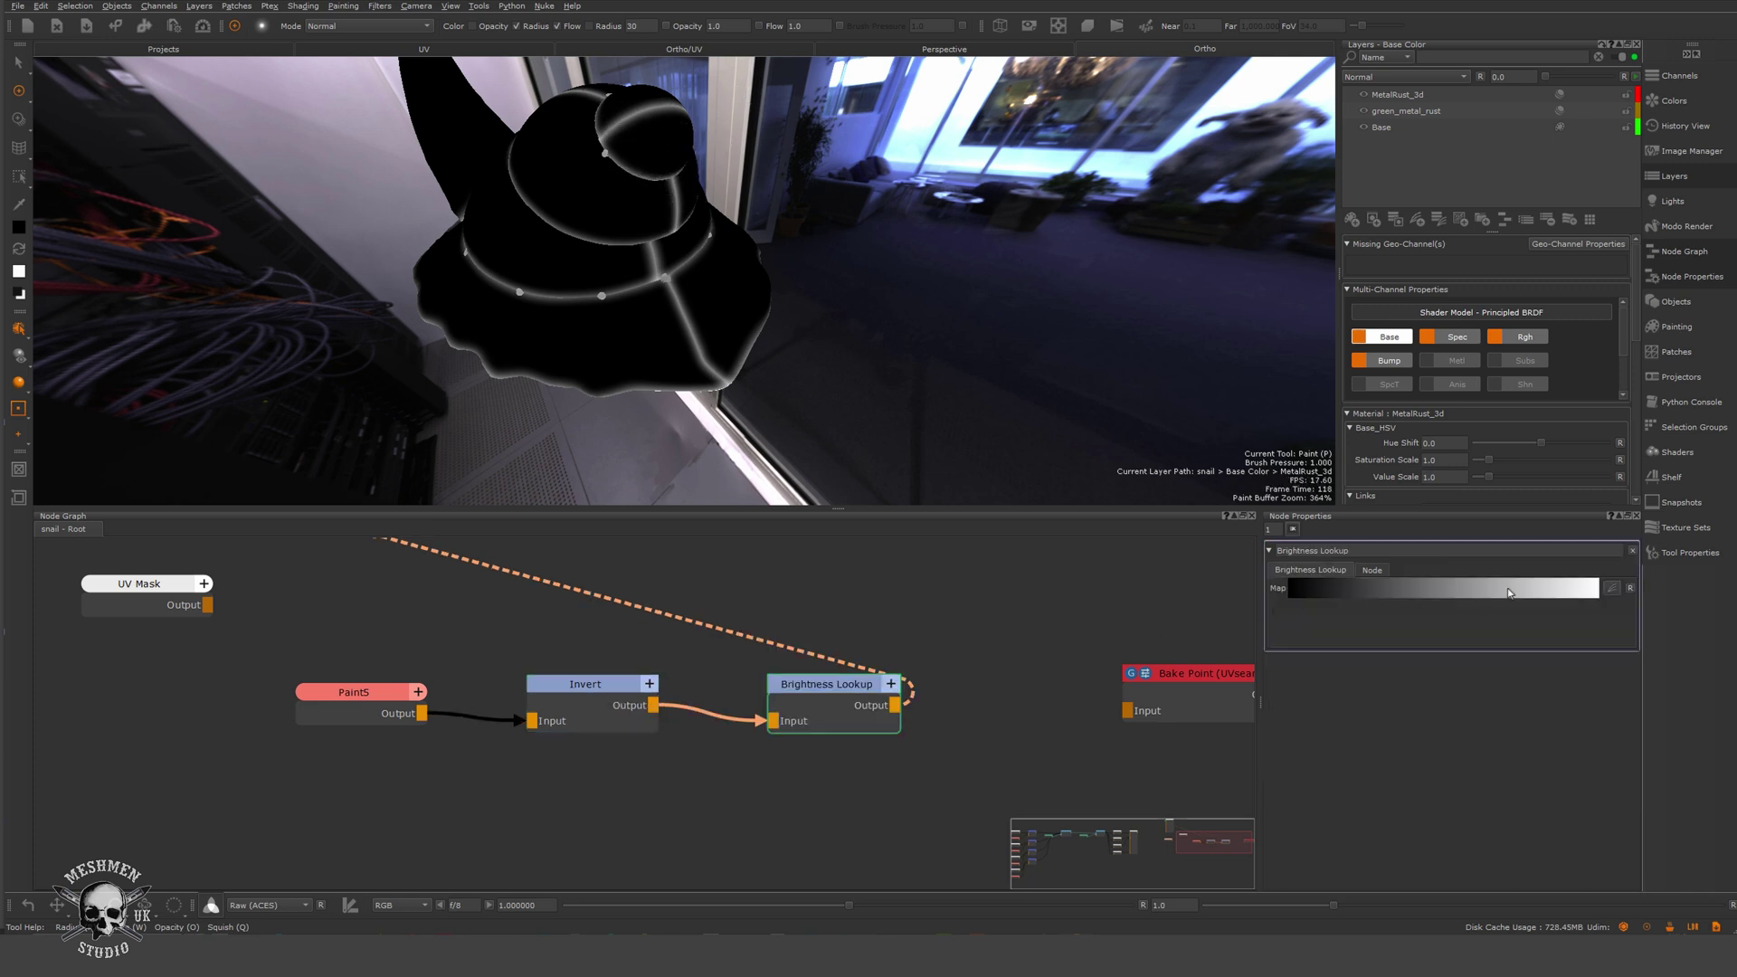
{"action": "left_click", "coordinate": [1610, 590]}
{"action": "left_click_drag", "start_coordinate": [1681, 645], "coordinate": [1630, 638]}
{"action": "left_click", "coordinate": [1611, 587]}
{"action": "left_click_drag", "start_coordinate": [1589, 721], "coordinate": [1573, 703]}
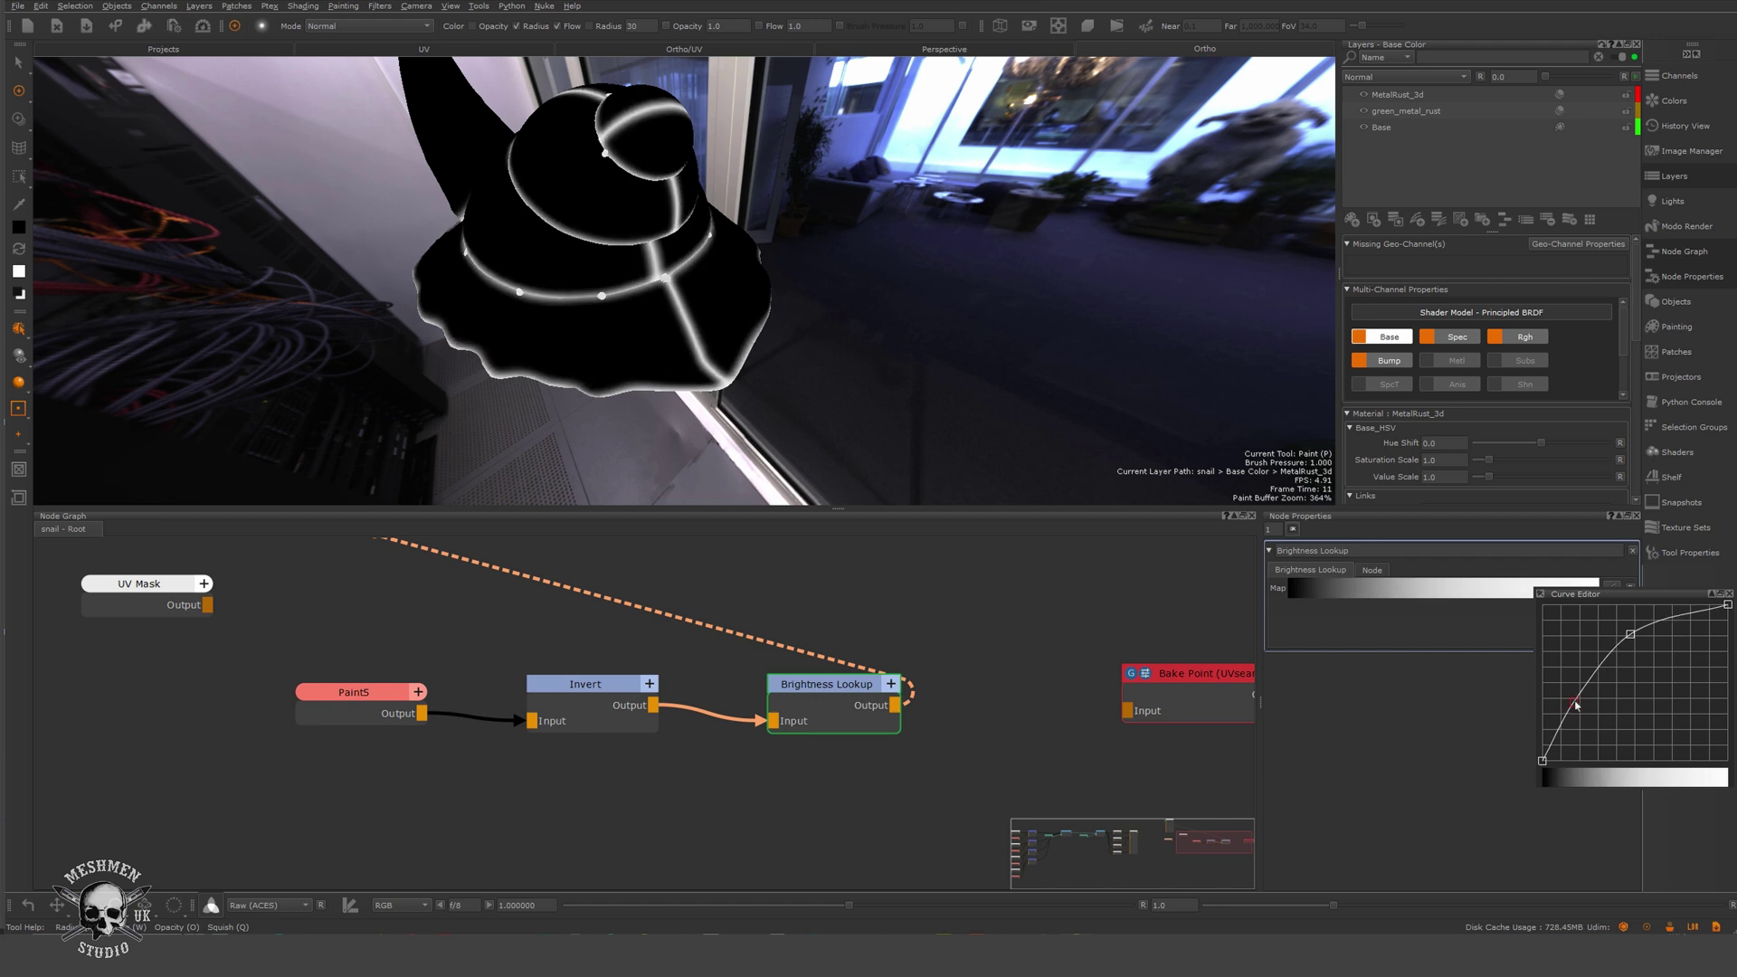
{"action": "left_click_drag", "start_coordinate": [1630, 634], "coordinate": [1602, 619]}
{"action": "left_click_drag", "start_coordinate": [1575, 704], "coordinate": [1564, 686]}
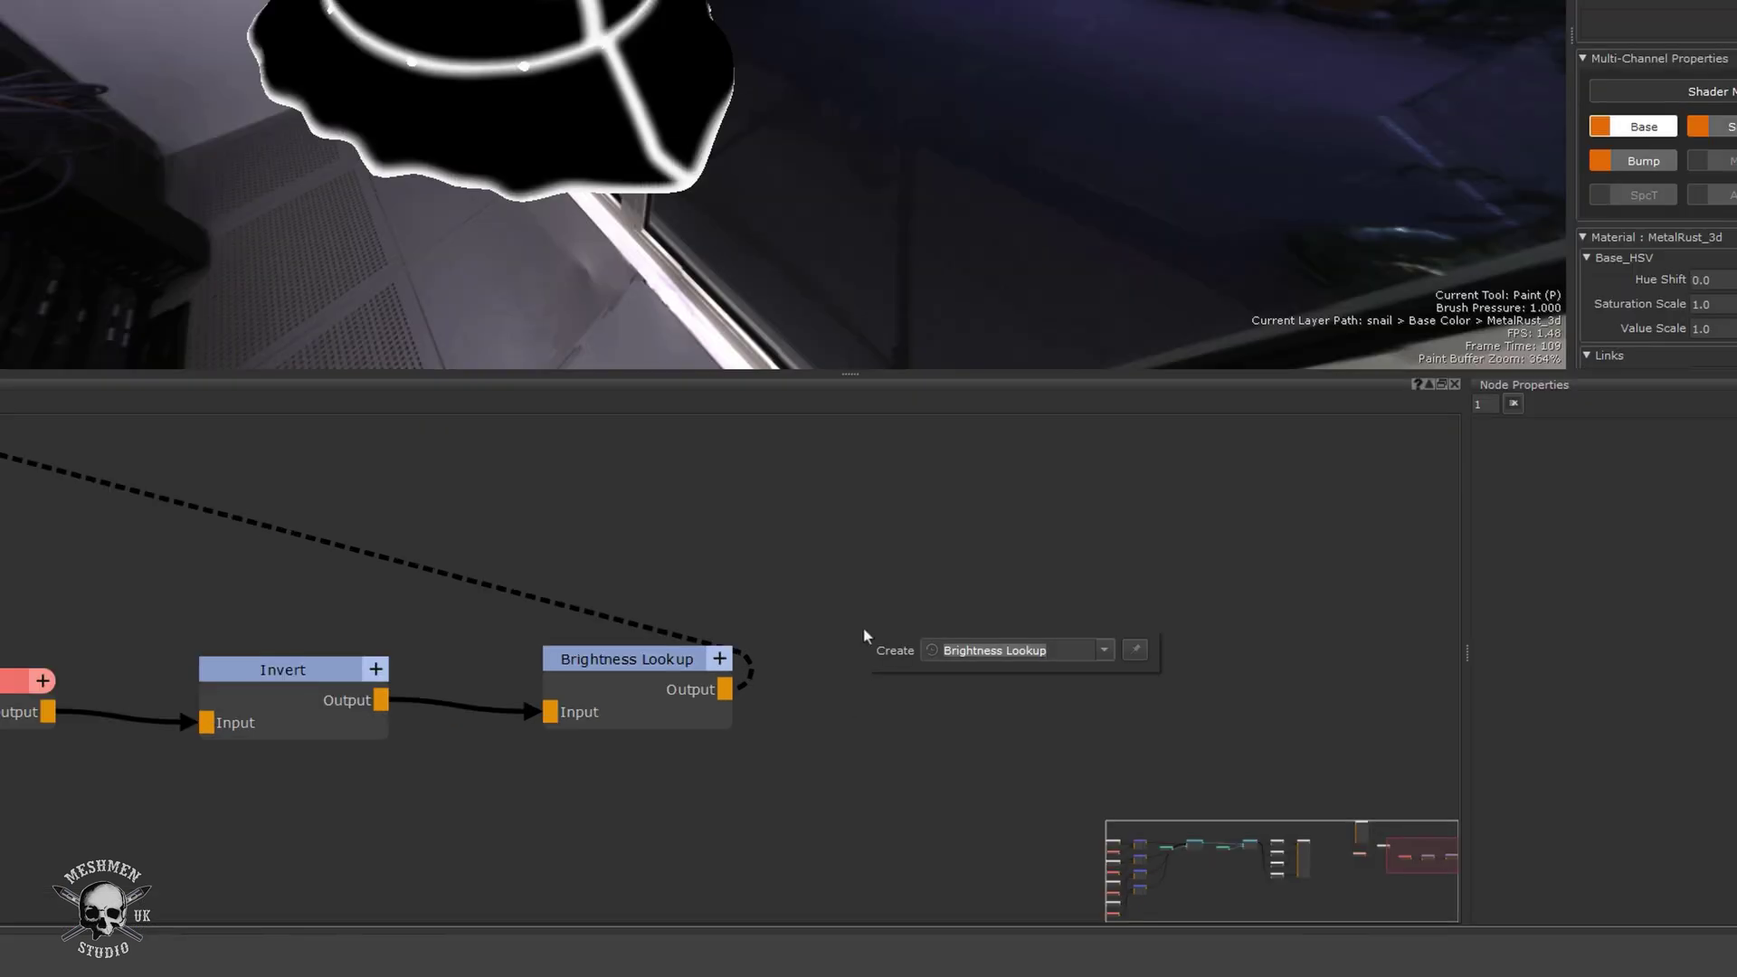
Create a Bake Point at 4096 x 4096, 16bit (Half), with Scalar Data enabled.
{"action": "type", "text": "bak"}
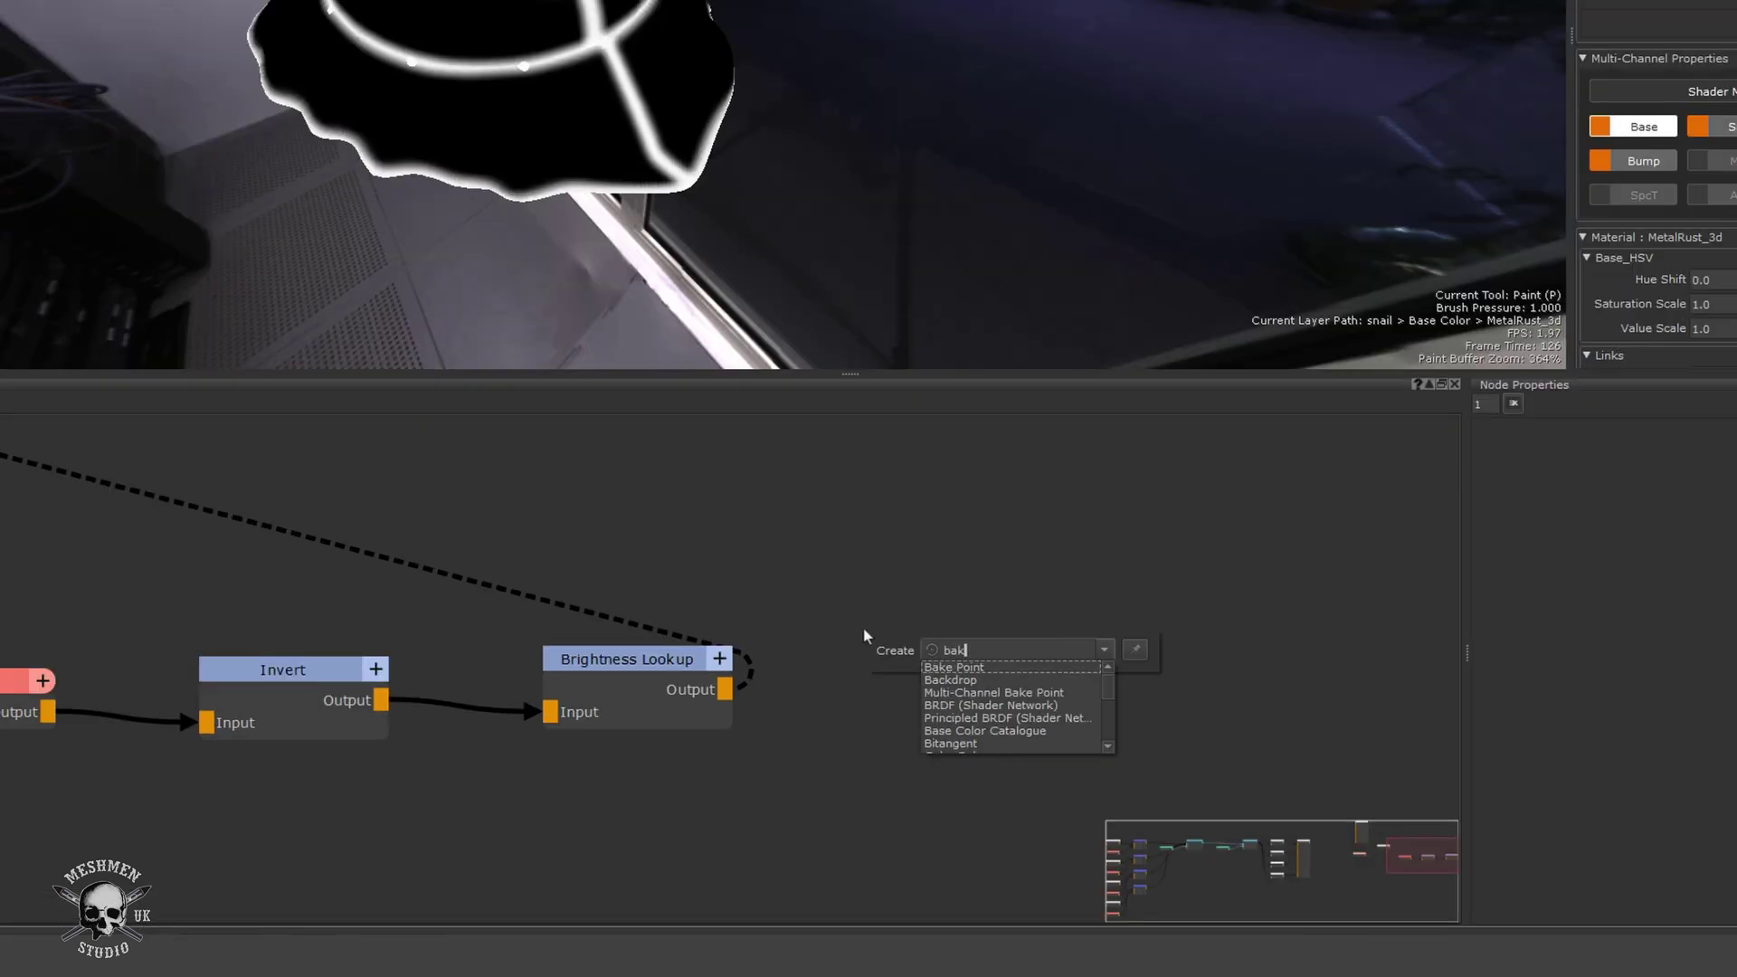
{"action": "key", "text": "Return"}
{"action": "left_click", "coordinate": [763, 376]}
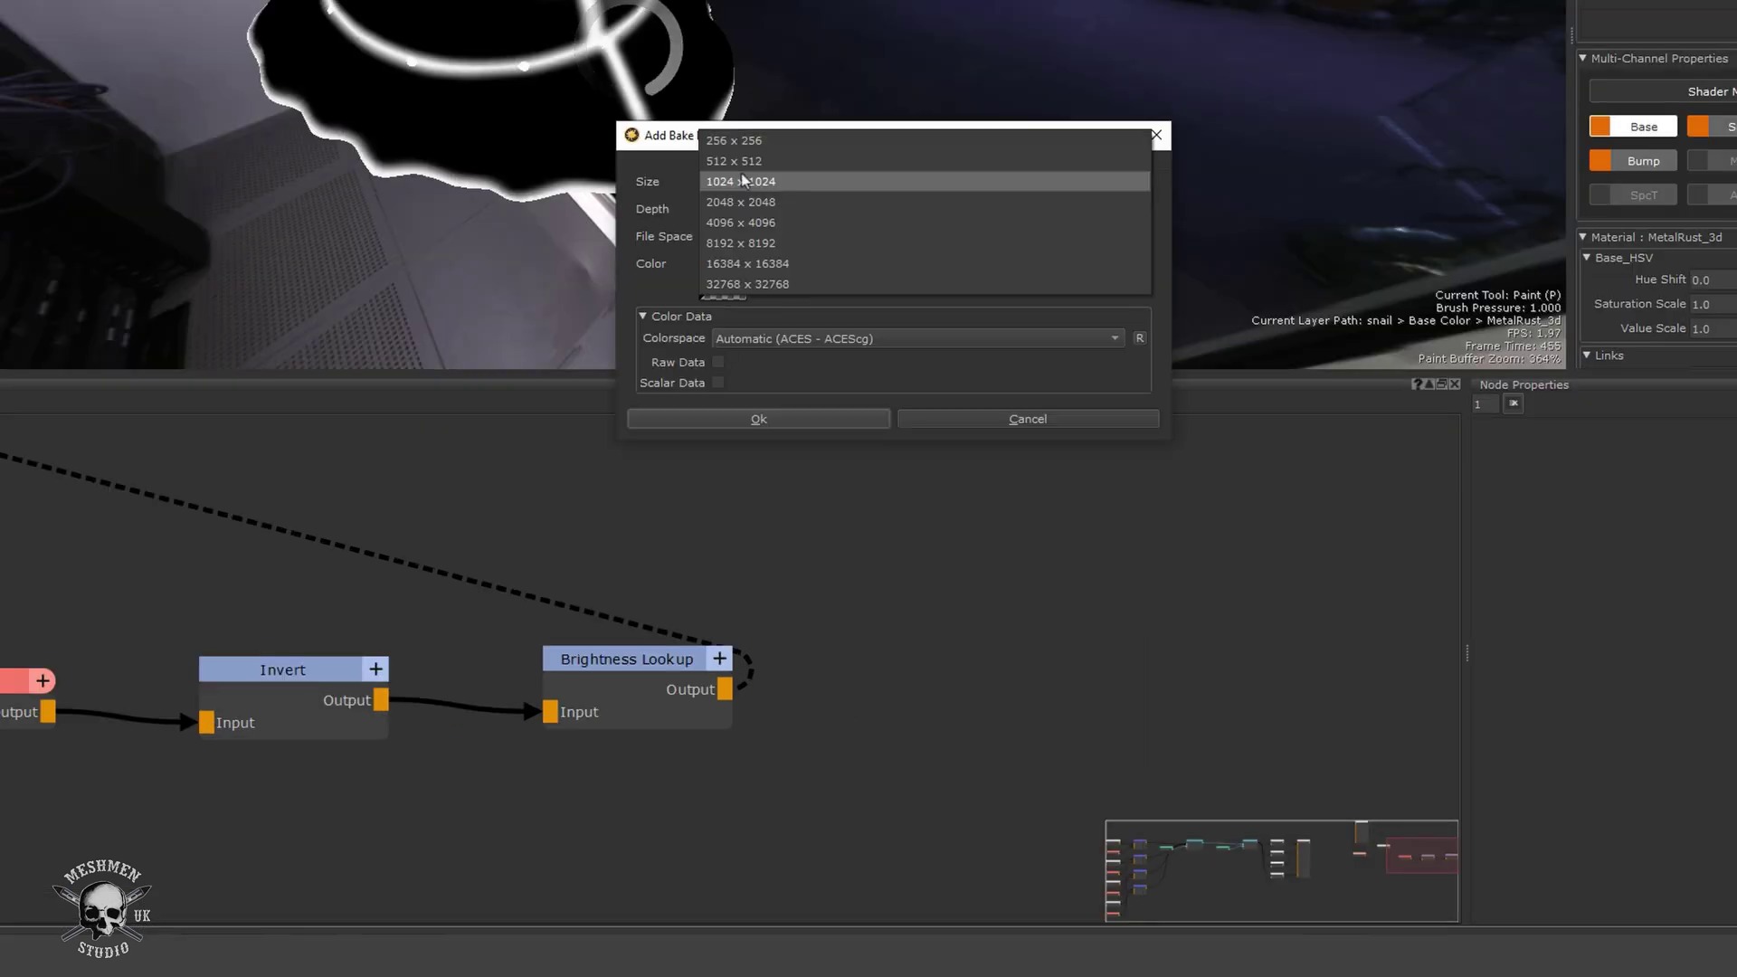
{"action": "left_click", "coordinate": [751, 221]}
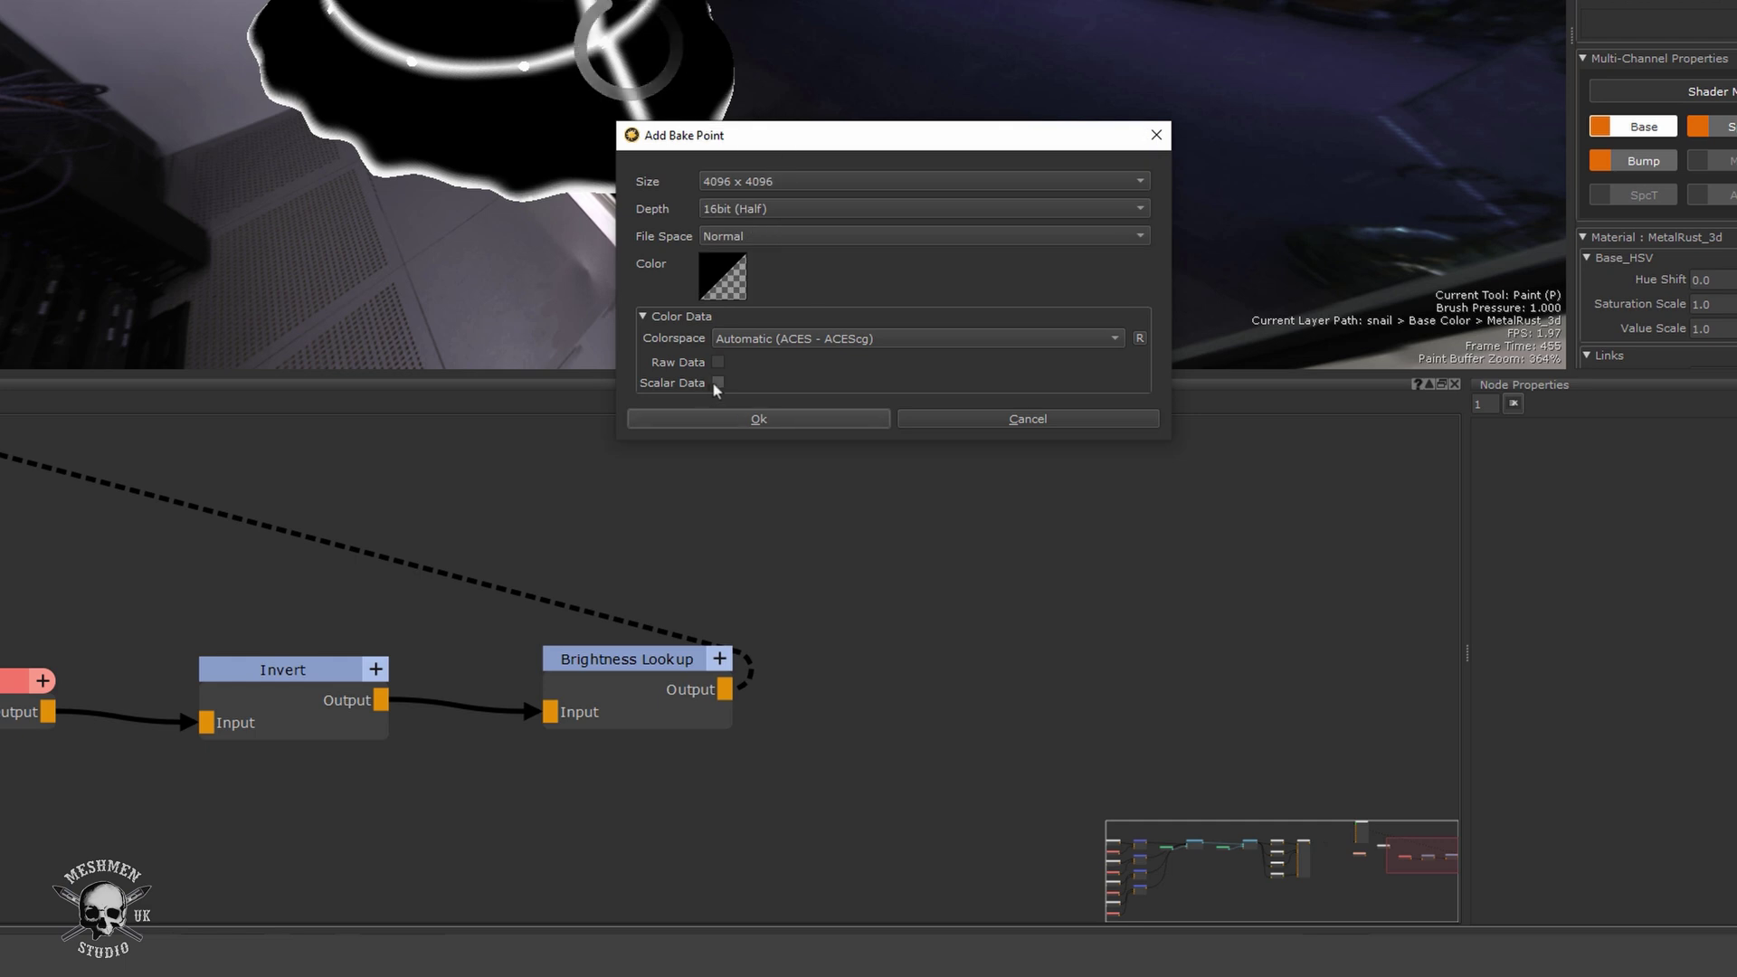
{"action": "left_click", "coordinate": [764, 419]}
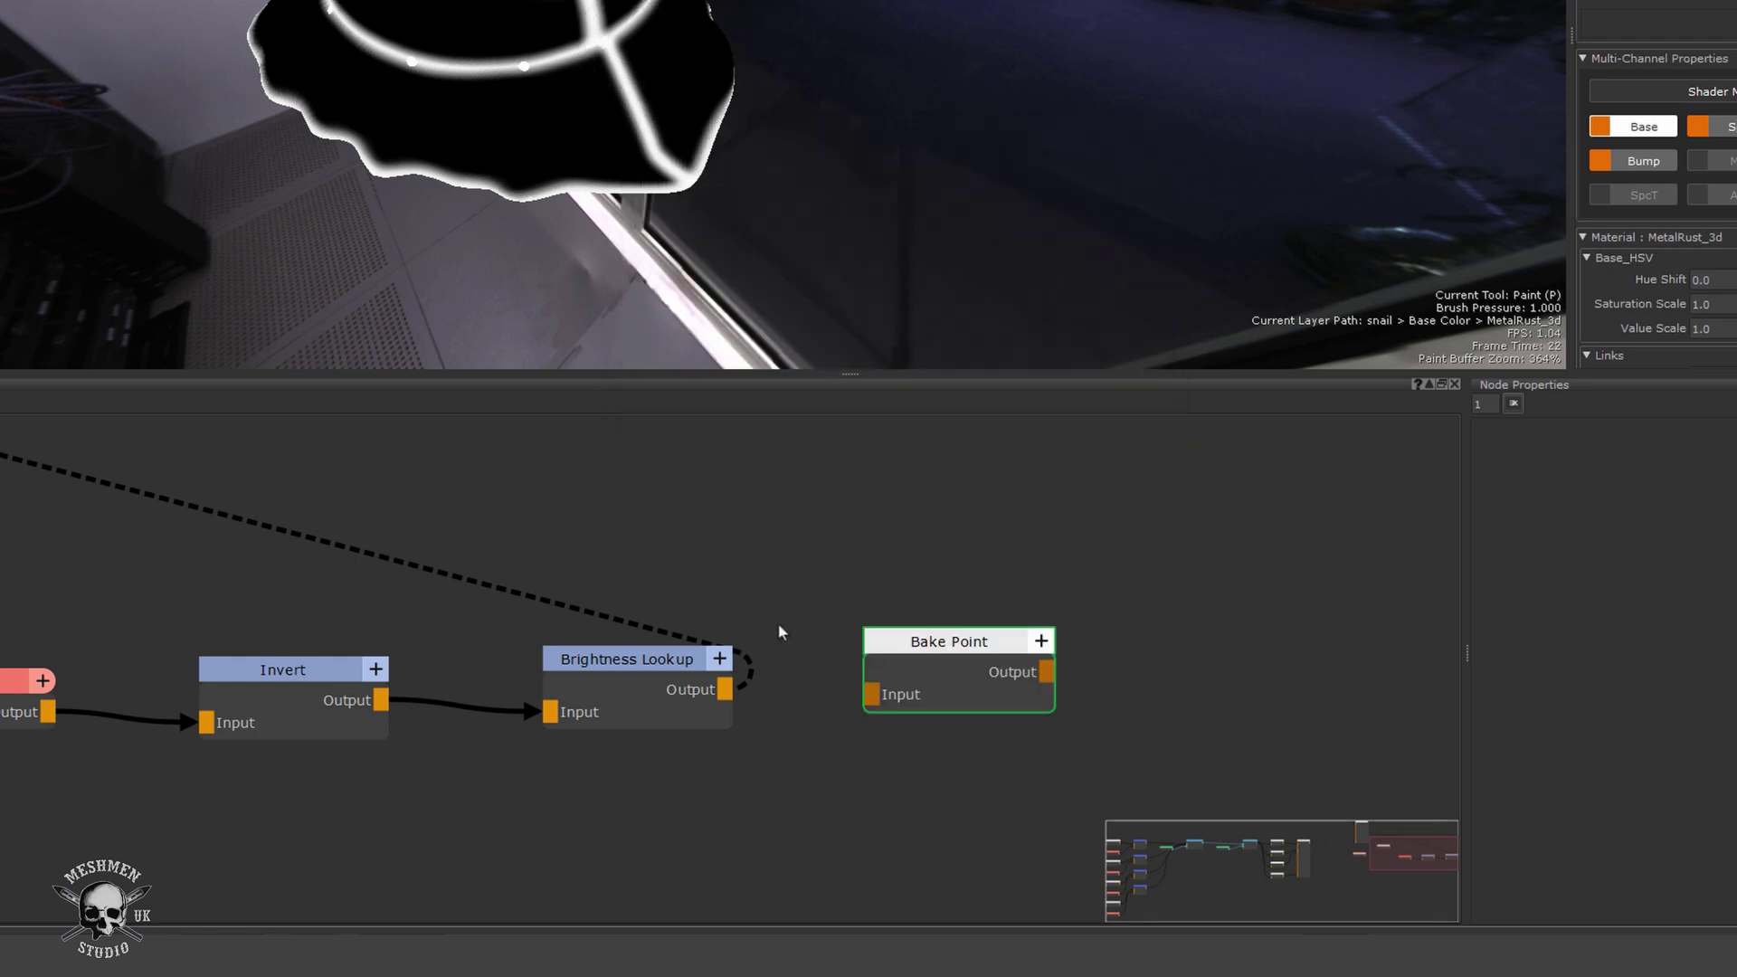
Connect the Brightness Lookup output to the new Bake Point and bake it.
{"action": "left_click_drag", "start_coordinate": [724, 689], "coordinate": [852, 731]}
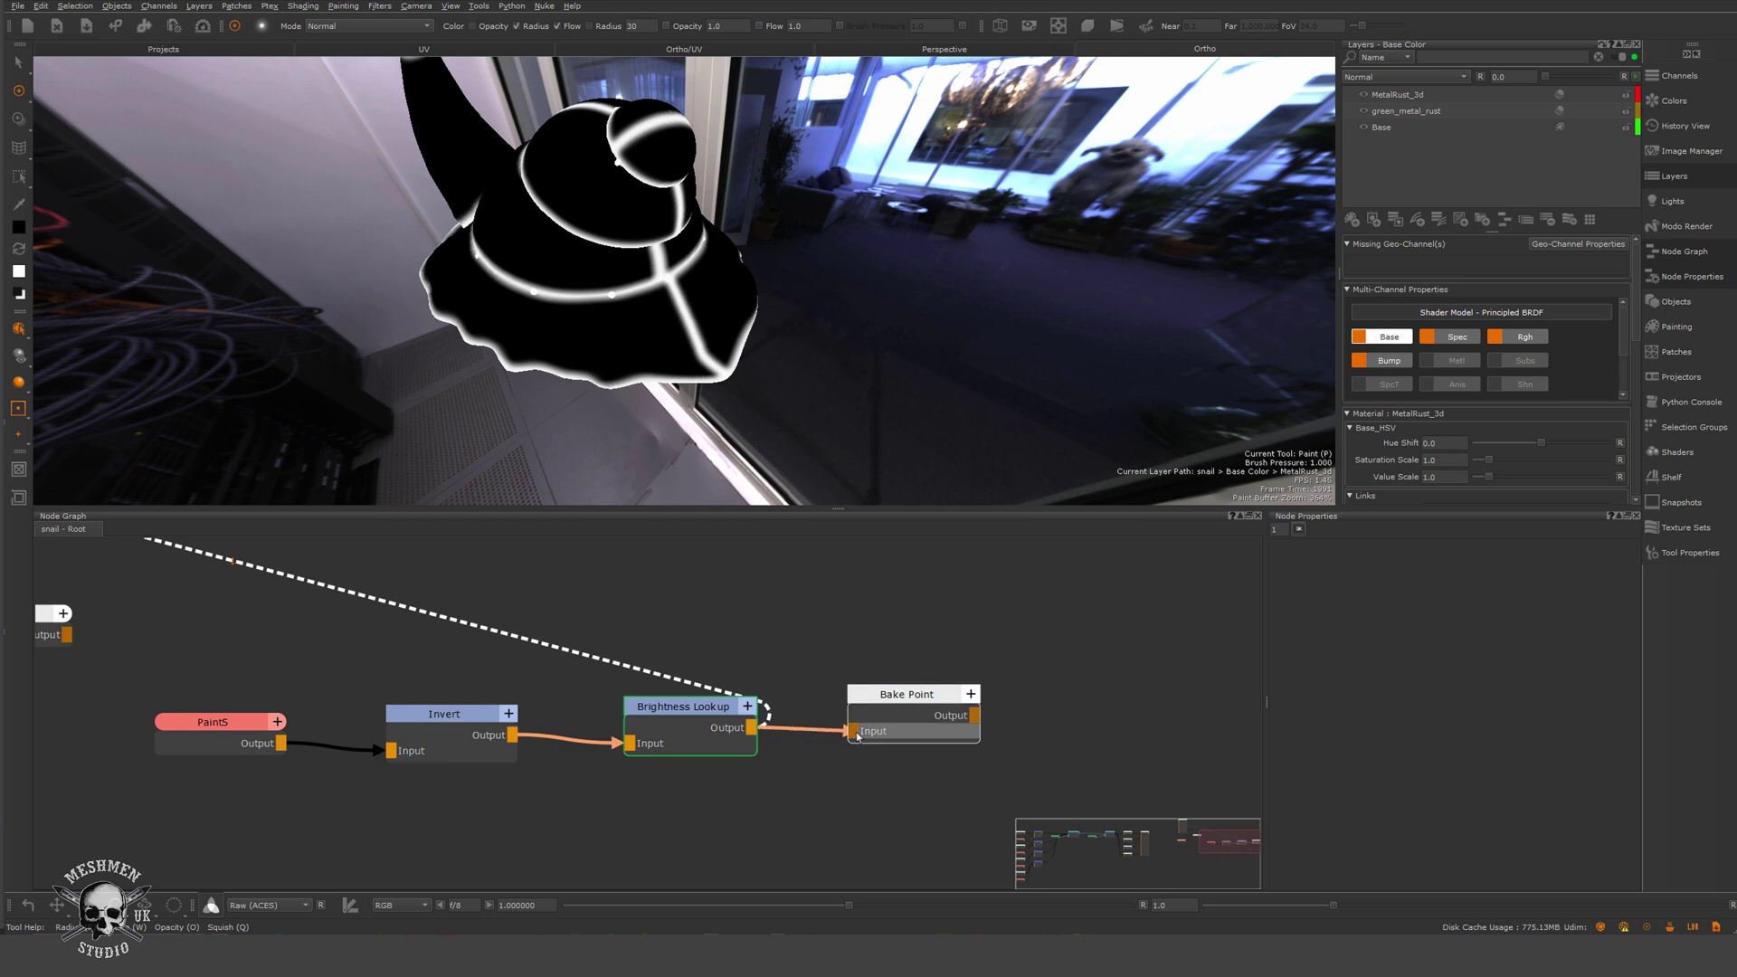
{"action": "left_click", "coordinate": [905, 720]}
{"action": "left_click", "coordinate": [1482, 655]}
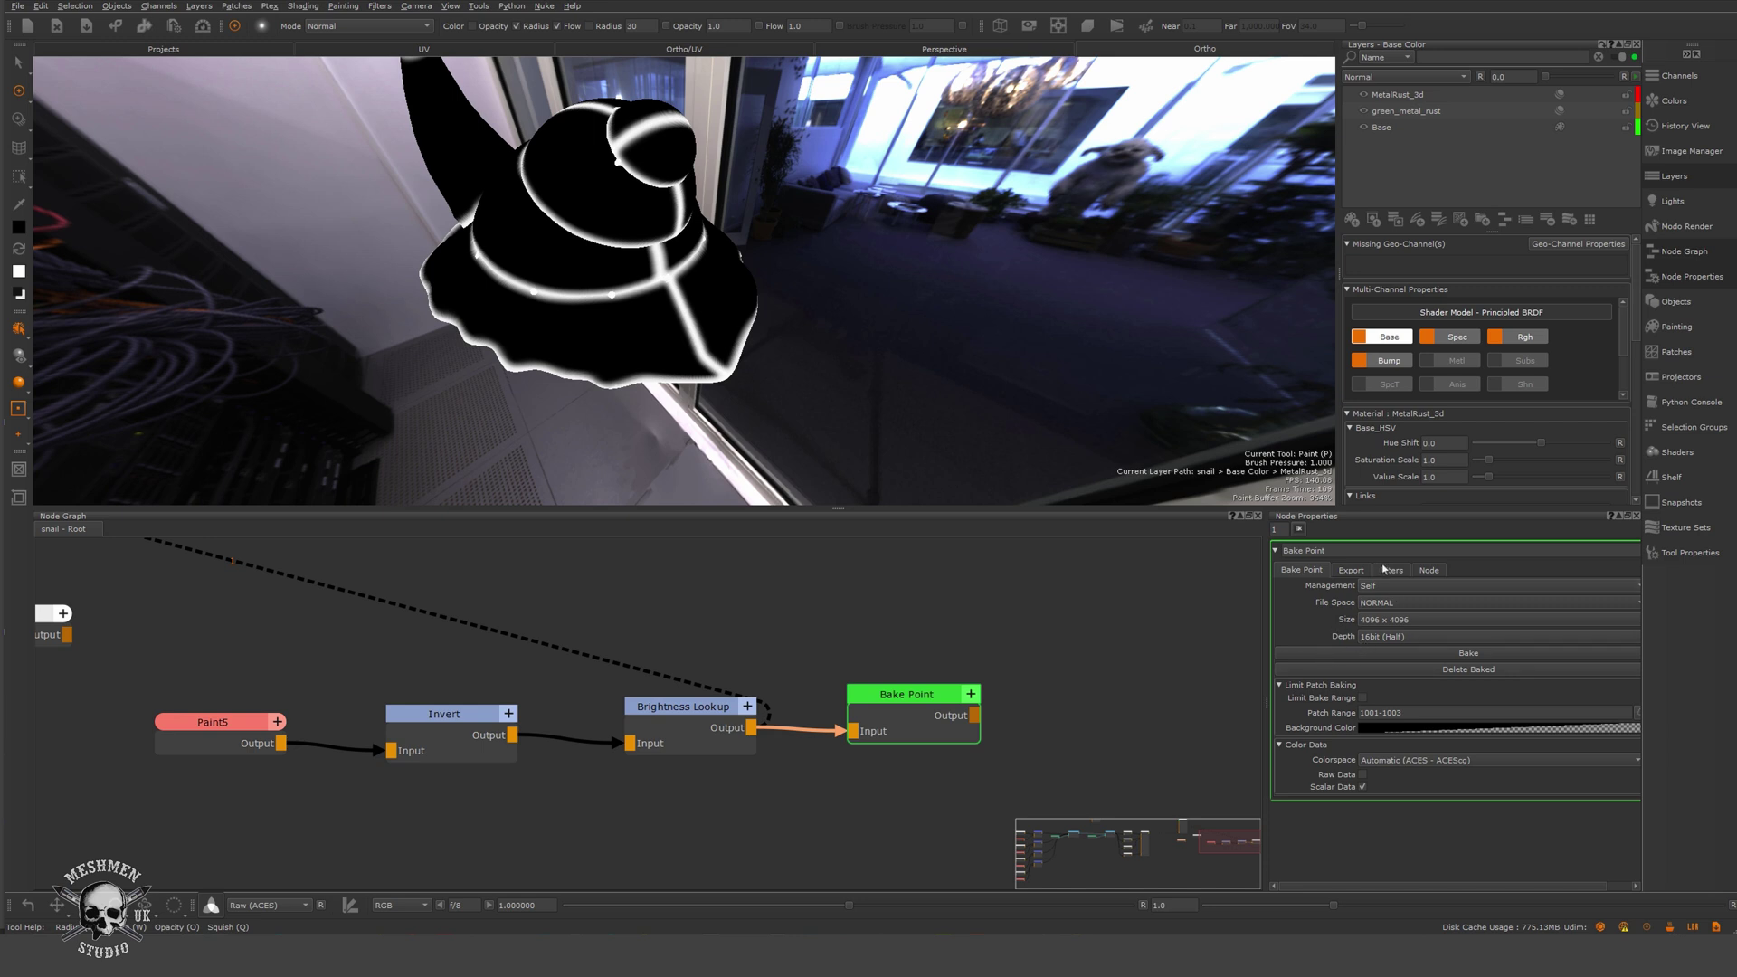
Examine the seam edge up close and add a Gaussian filter with amount 1.0 and radius 50 to the Bake Point.
{"action": "left_click", "coordinate": [1391, 571]}
{"action": "scroll", "coordinate": [899, 380], "scroll_direction": "up", "scroll_amount": 5}
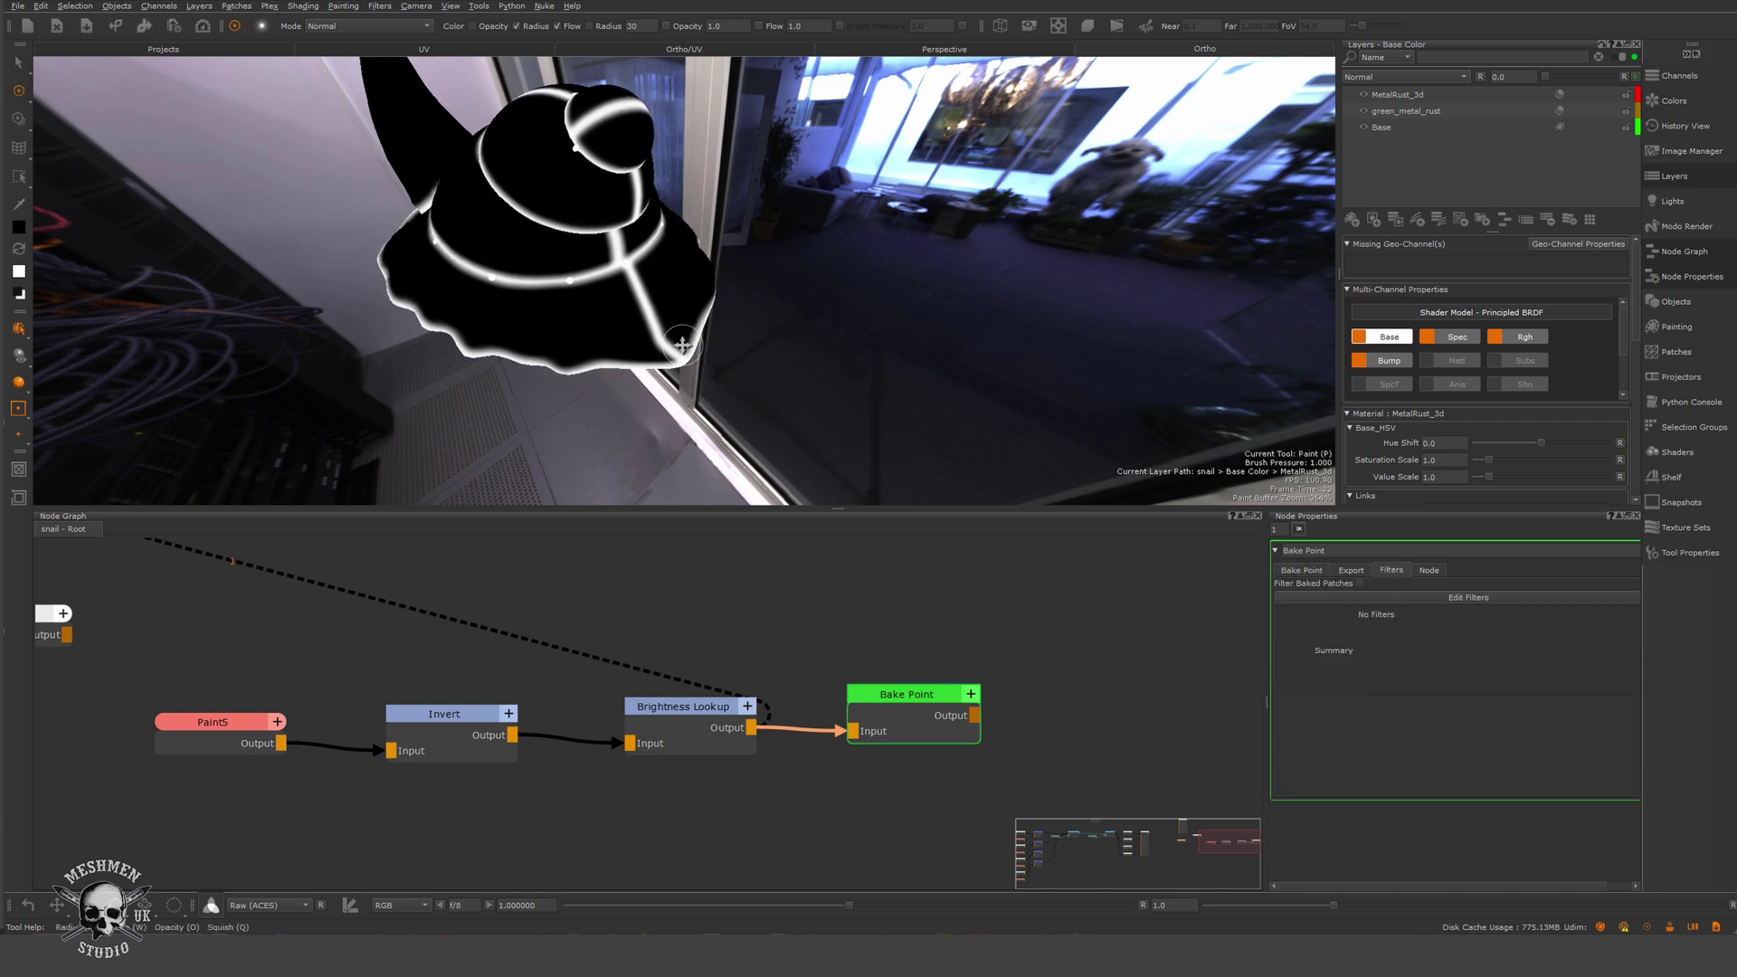
{"action": "left_click_drag", "start_coordinate": [899, 380], "coordinate": [860, 398], "text": "alt"}
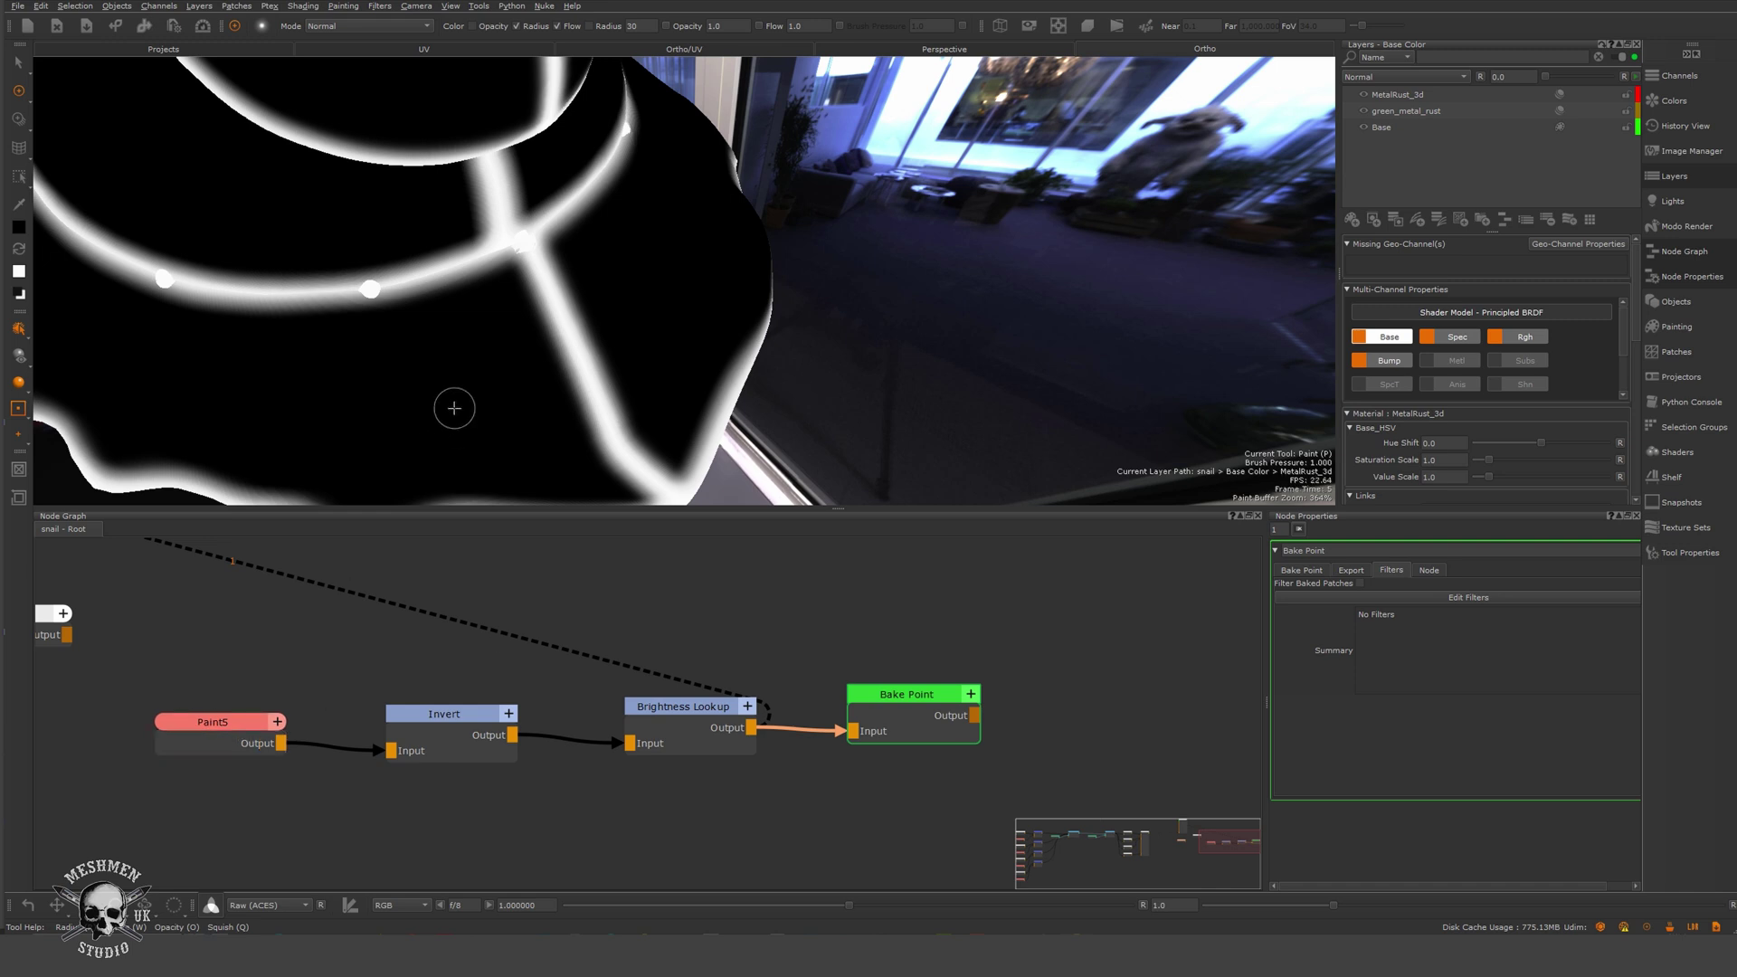
{"action": "scroll", "coordinate": [549, 371], "scroll_direction": "up", "scroll_amount": 10}
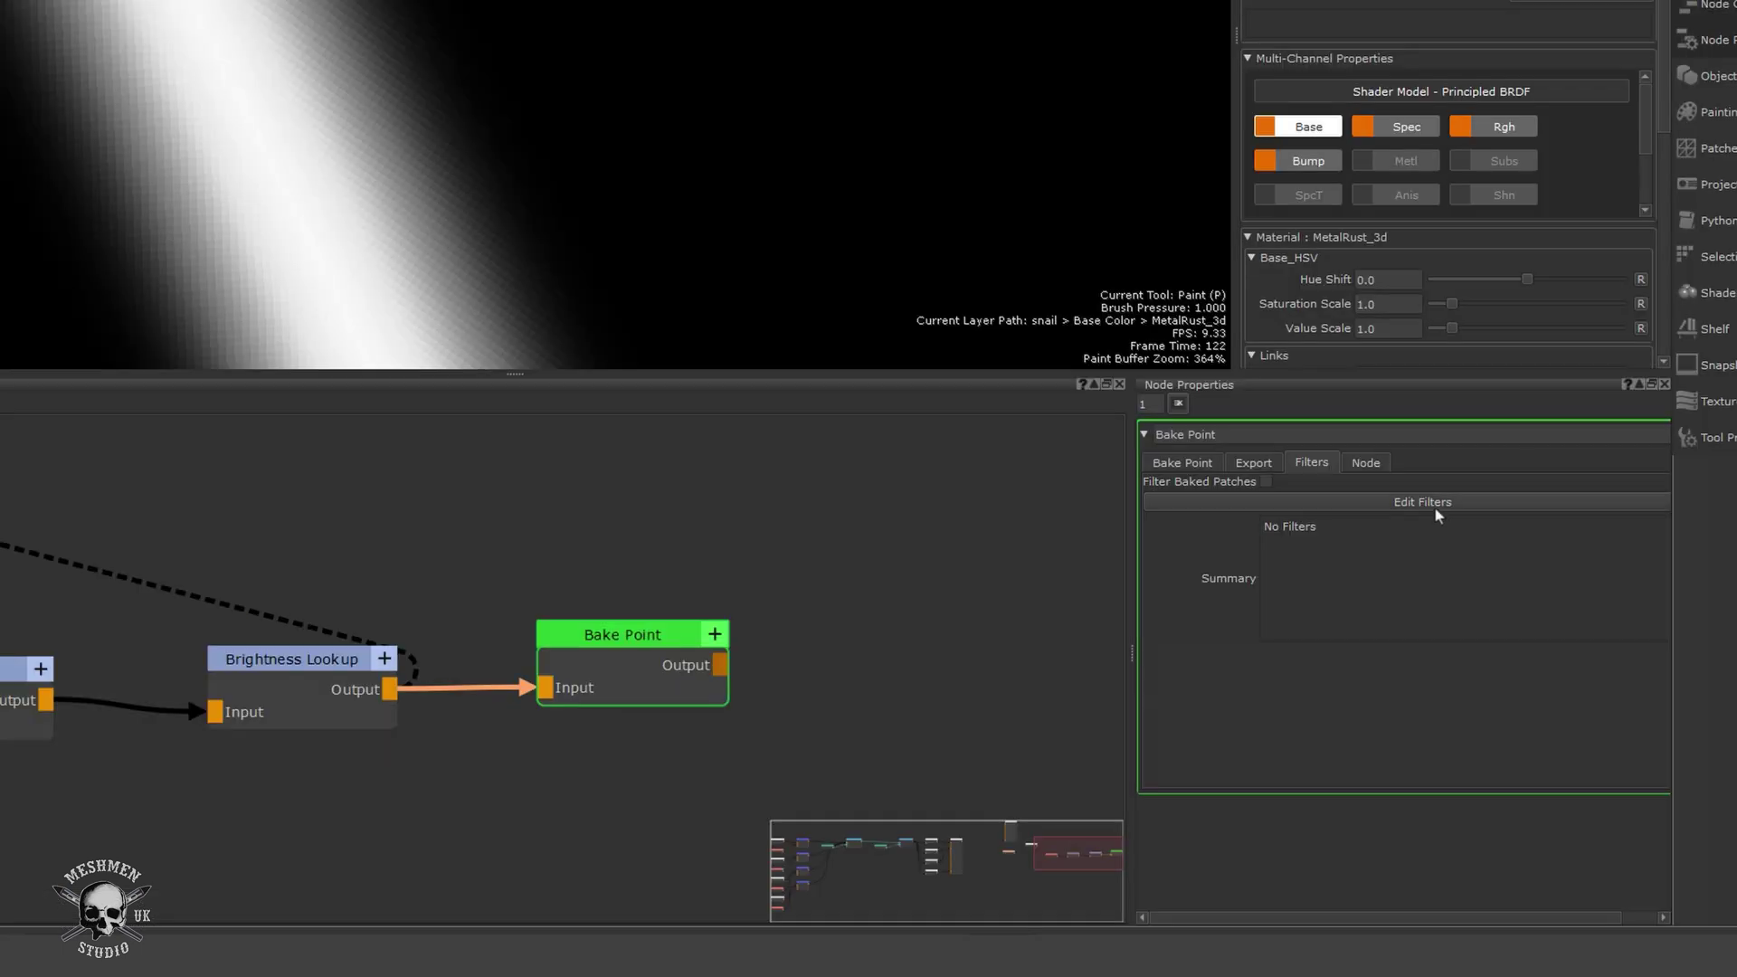
{"action": "left_click", "coordinate": [1476, 599]}
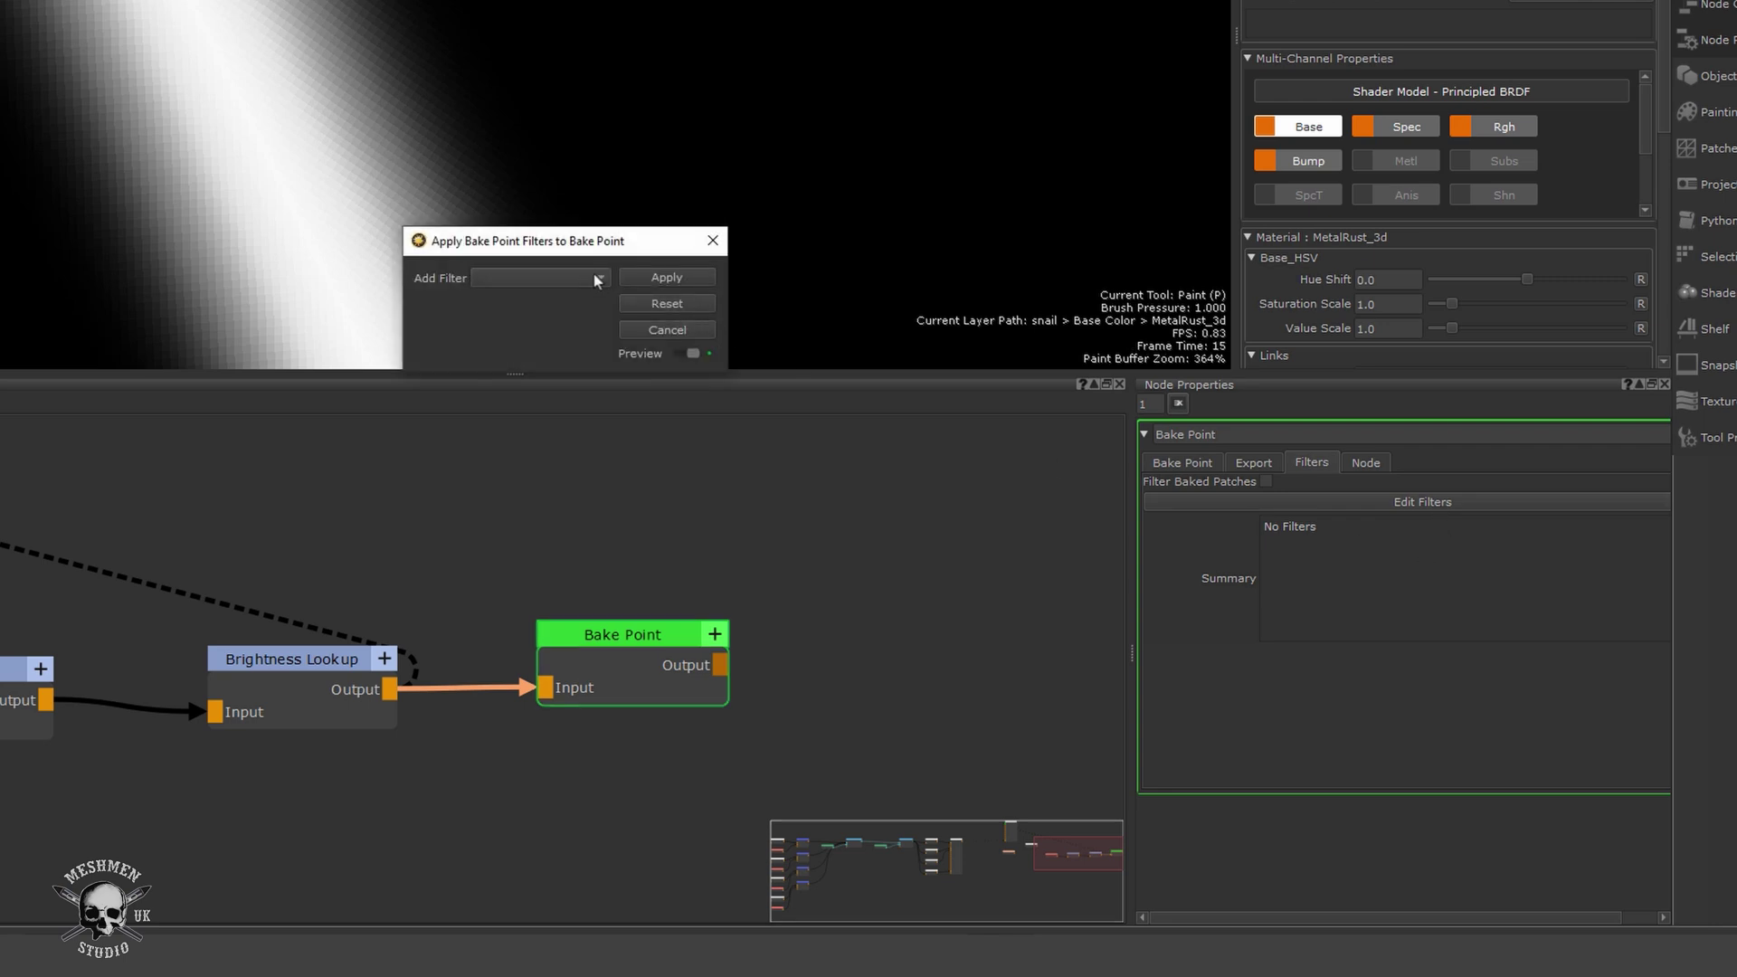
{"action": "left_click", "coordinate": [598, 276]}
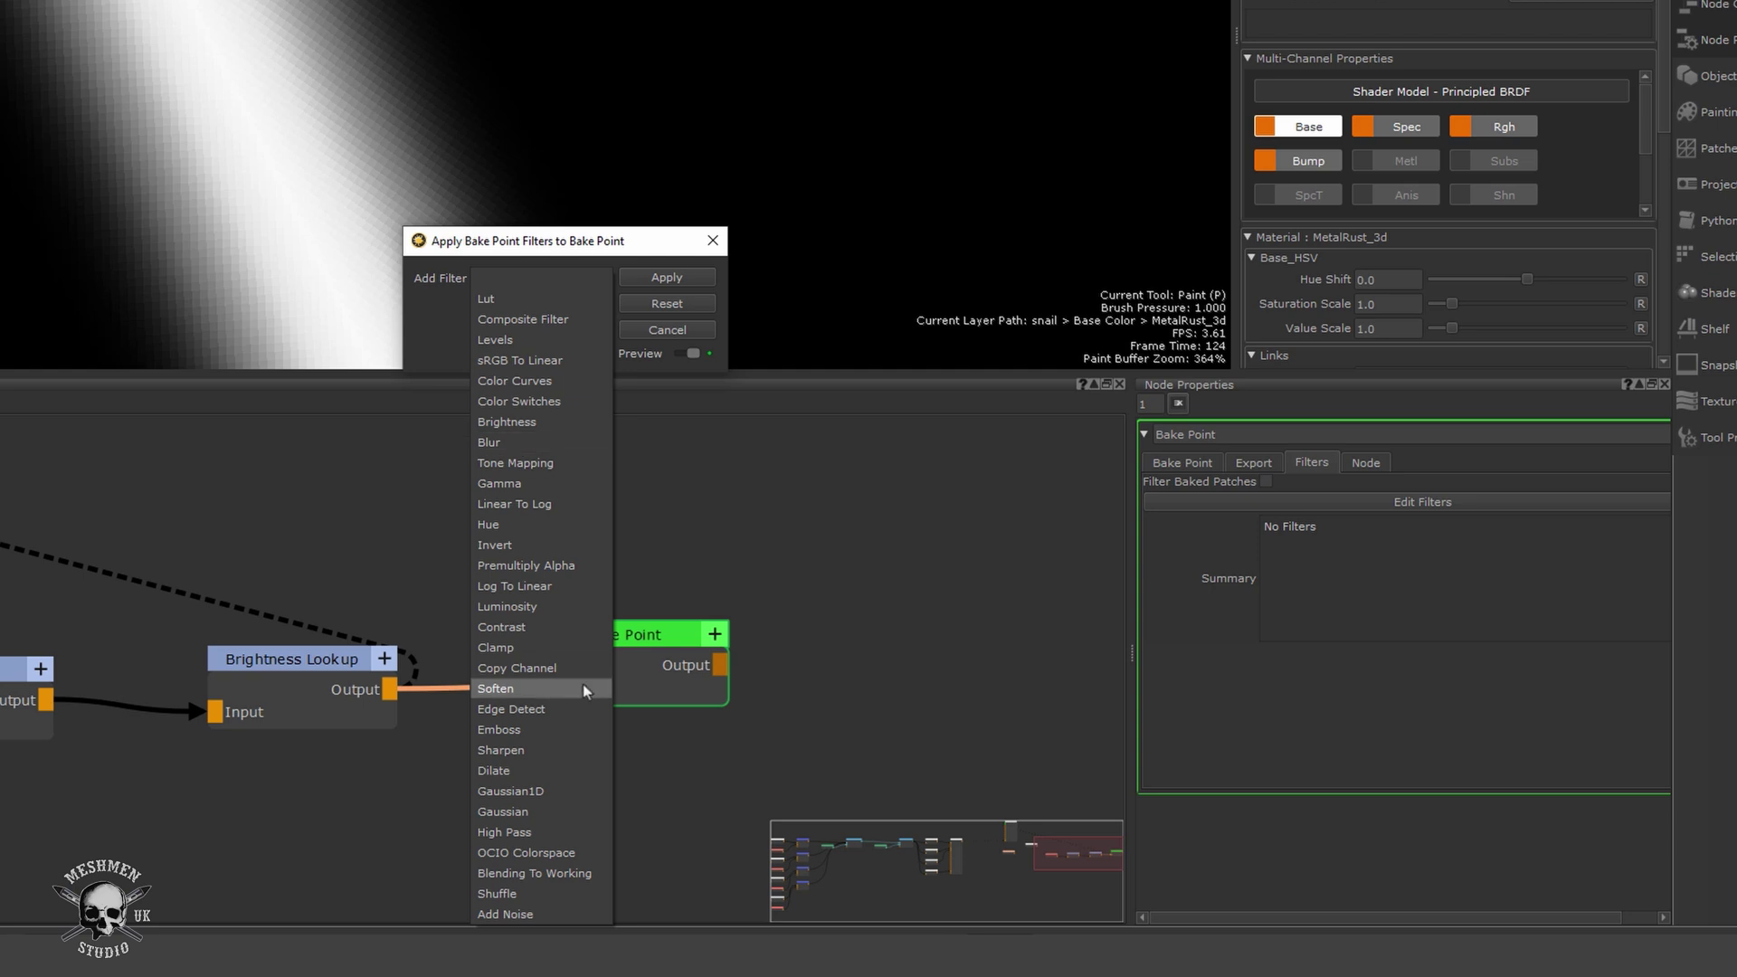
{"action": "left_click", "coordinate": [511, 812]}
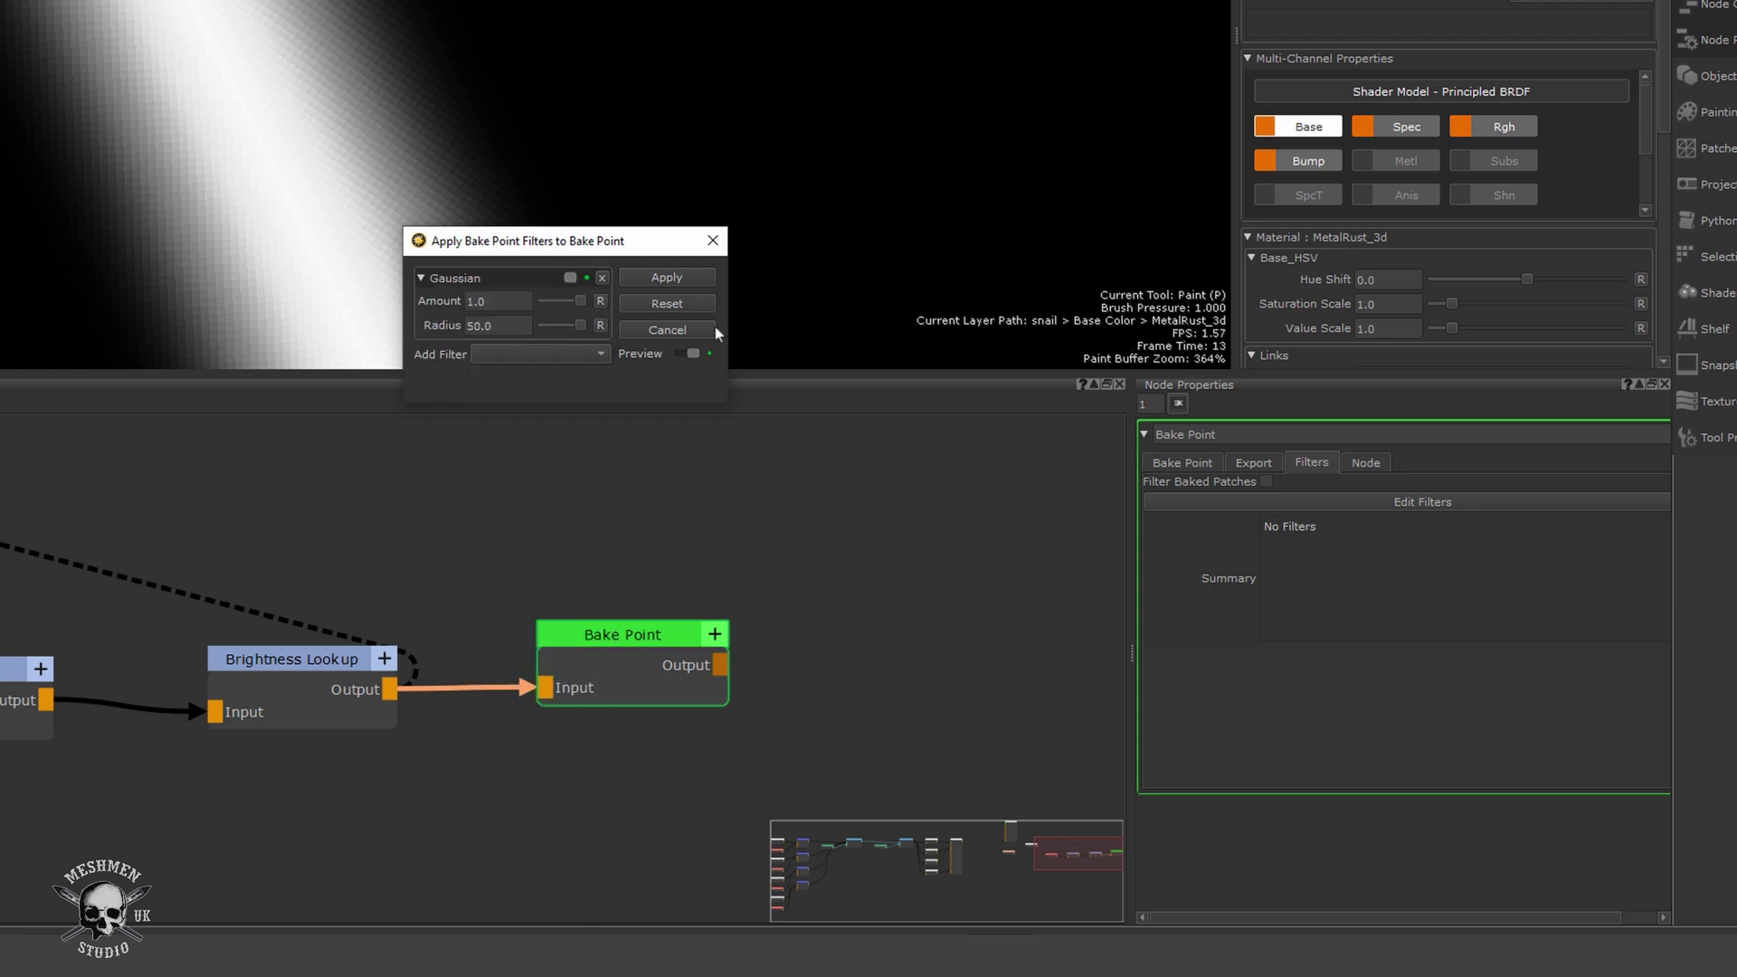
{"action": "left_click", "coordinate": [667, 277]}
Show the filtered Bake Point in the Viewer and position it after the Brightness Lookup.
{"action": "left_click_drag", "start_coordinate": [634, 640], "coordinate": [643, 637]}
{"action": "key", "text": "1"}
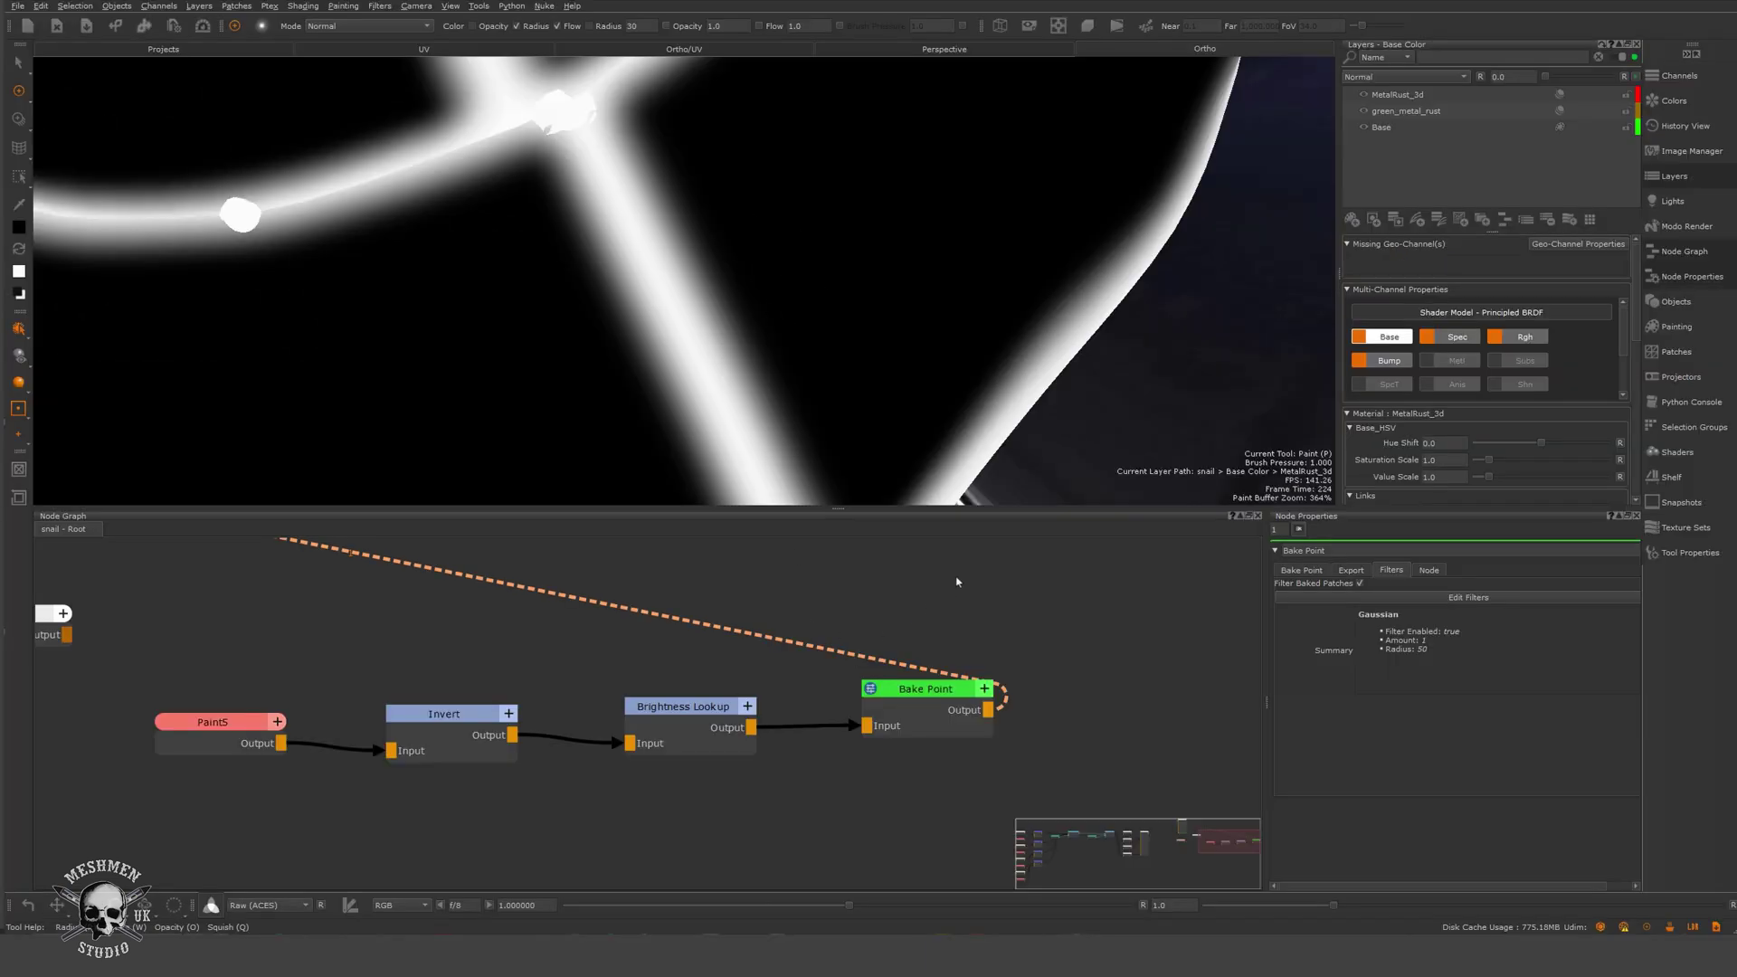
{"action": "left_click_drag", "start_coordinate": [902, 703], "coordinate": [908, 707]}
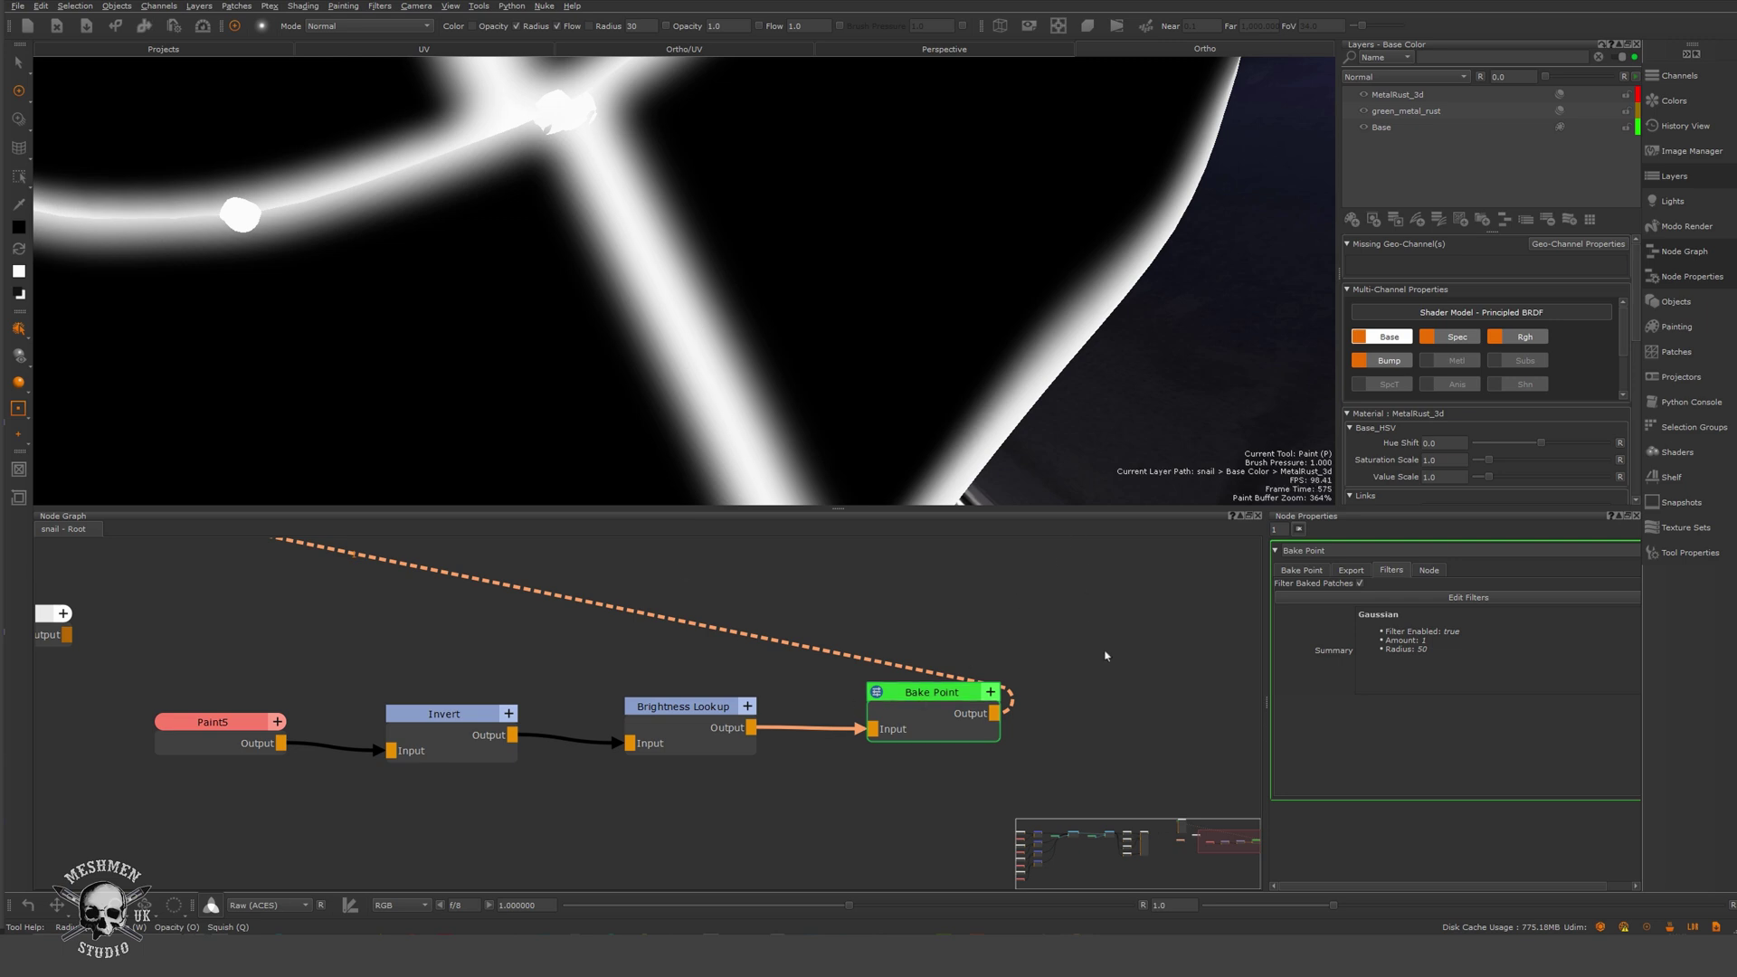
Set the Bake Point's export Geo-Channel to UVseams.
{"action": "left_click", "coordinate": [1351, 571]}
{"action": "left_click", "coordinate": [1376, 600]}
{"action": "type", "text": "UVs"}
{"action": "type", "text": "eams"}
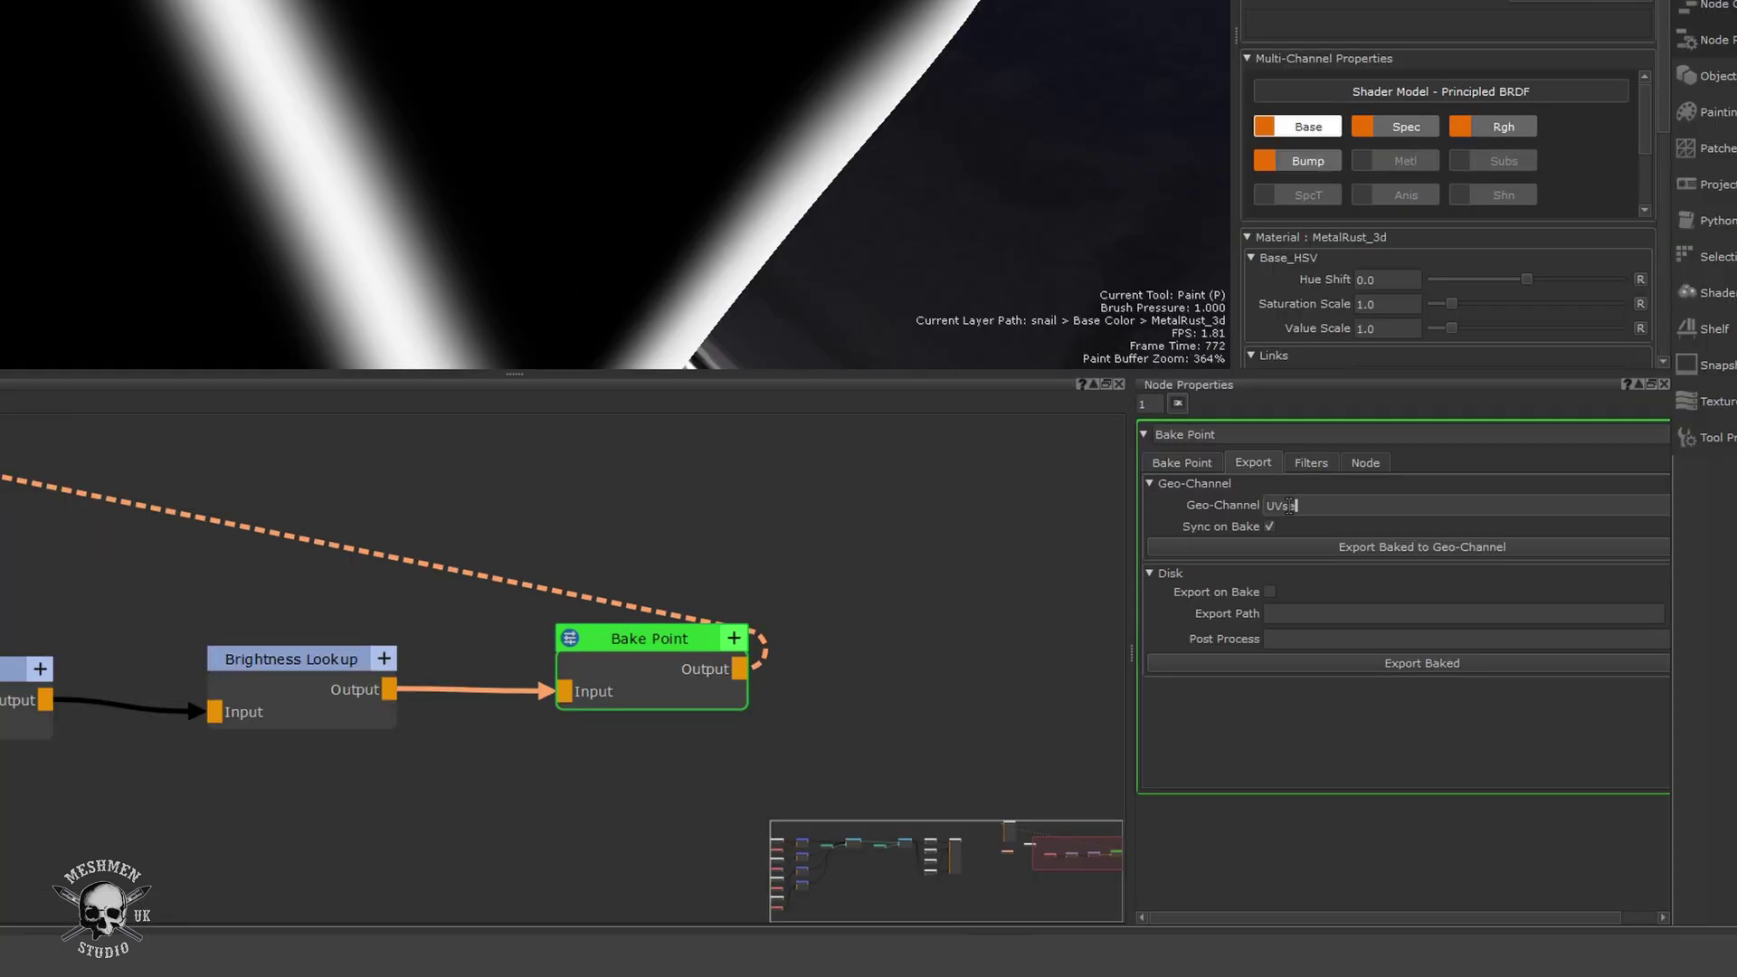
{"action": "key", "text": "Return"}
{"action": "left_click", "coordinate": [846, 546]}
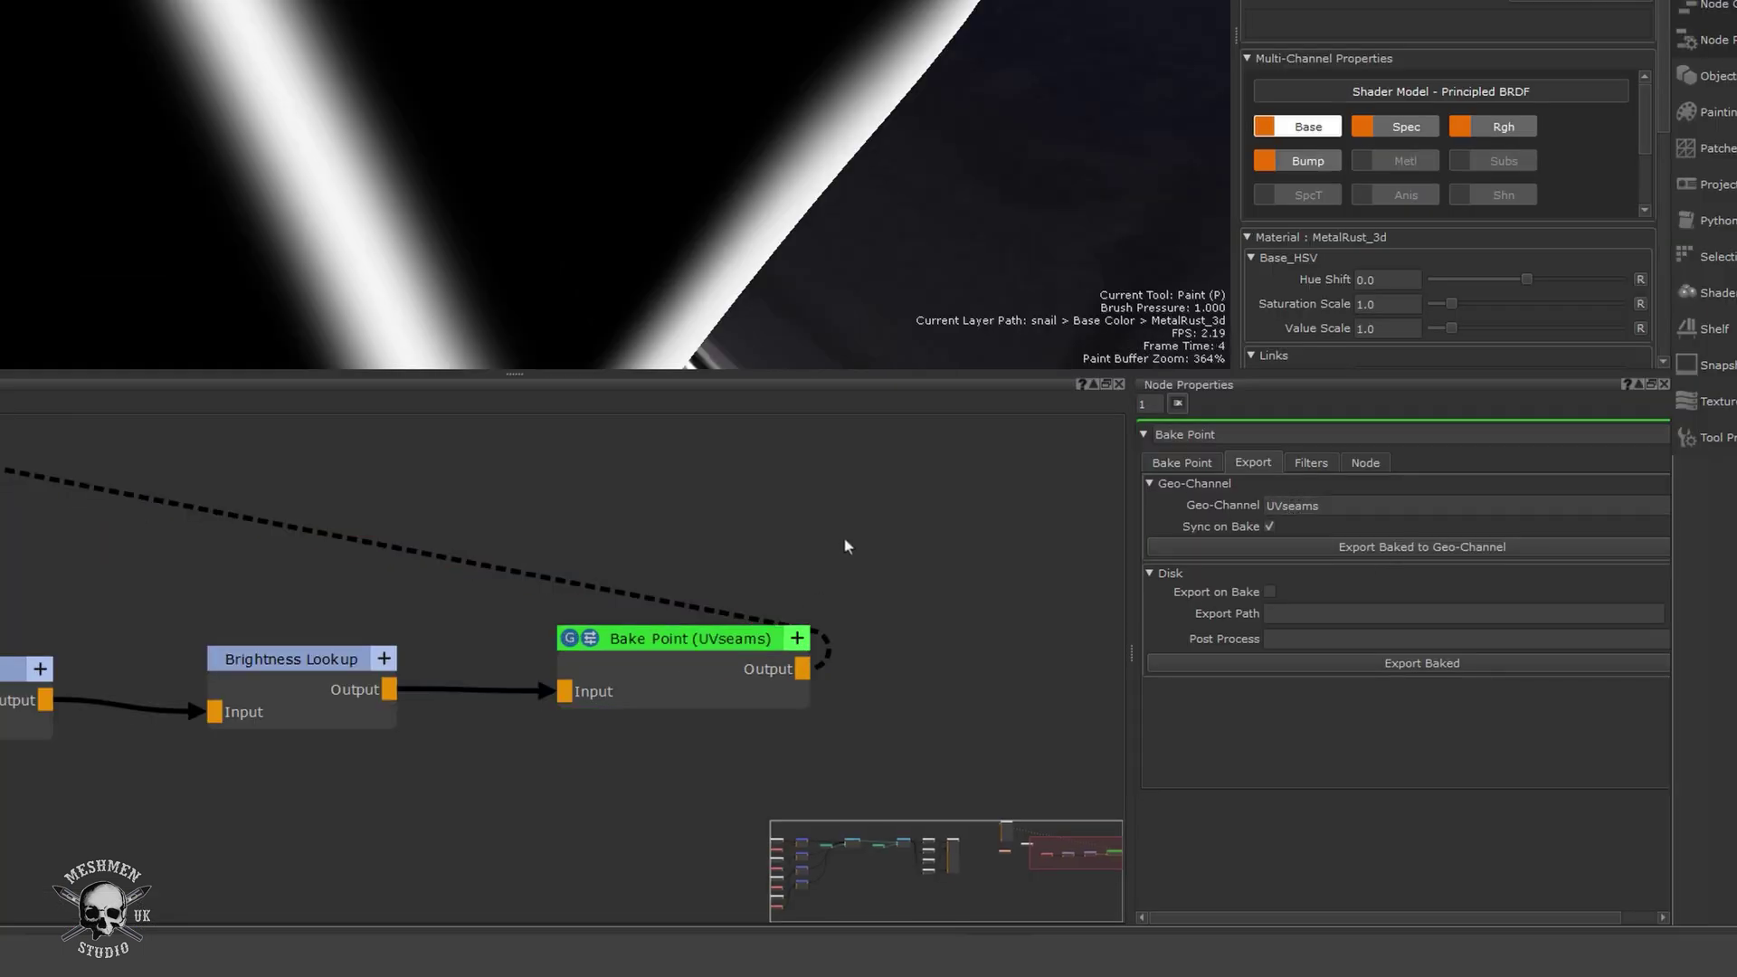
Collapse the Node Graph and Node Properties palettes and bring the whole snail's seam mask into view.
{"action": "scroll", "coordinate": [800, 567], "scroll_direction": "down", "scroll_amount": 1}
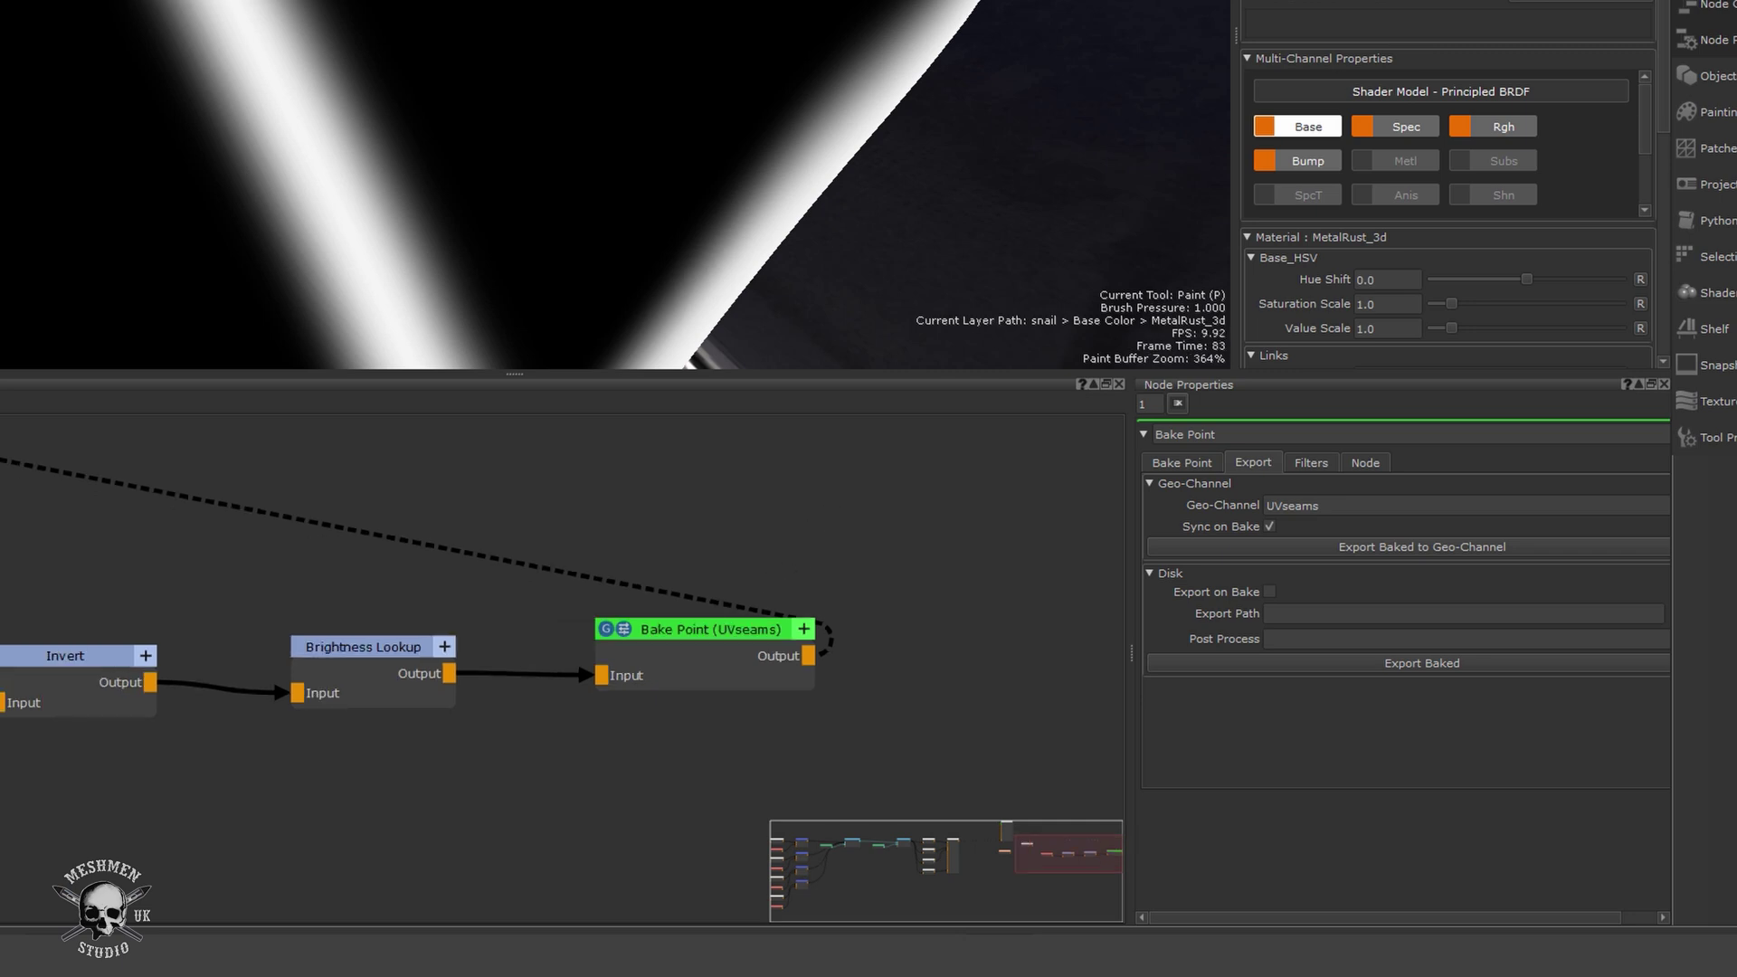
{"action": "left_click", "coordinate": [1718, 40]}
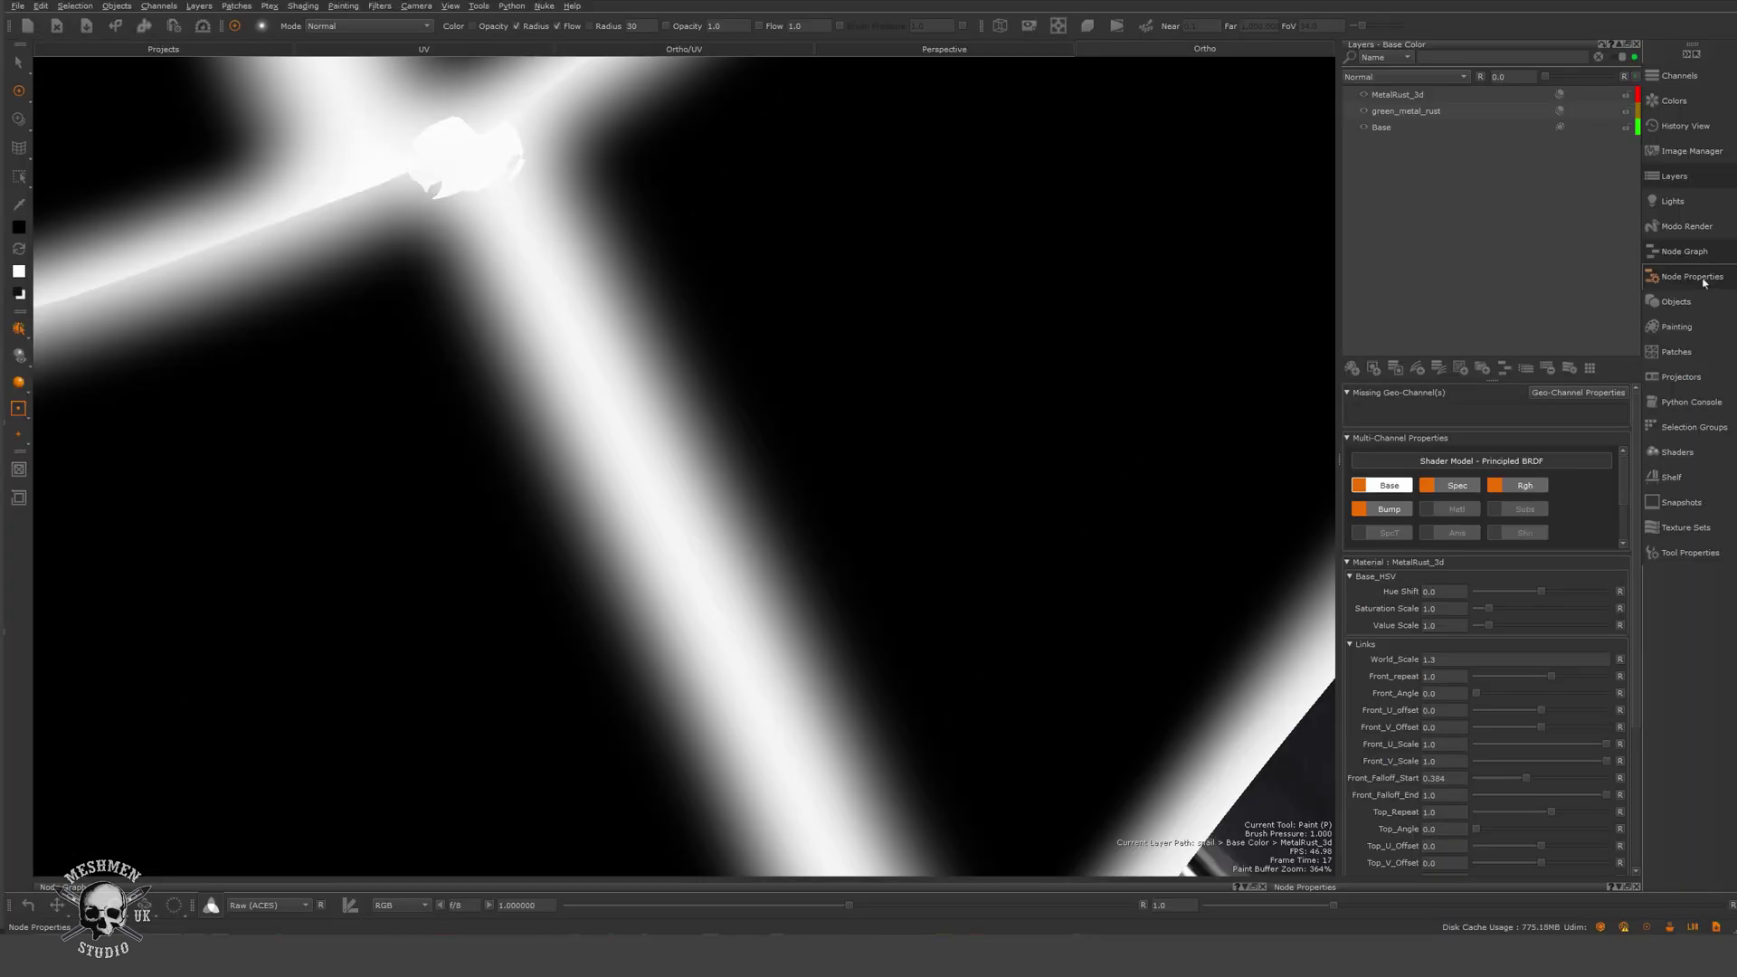
{"action": "scroll", "coordinate": [898, 410], "scroll_direction": "down", "scroll_amount": 6}
{"action": "left_click_drag", "start_coordinate": [842, 481], "coordinate": [849, 443], "text": "alt"}
{"action": "right_click_drag", "start_coordinate": [849, 444], "coordinate": [855, 414], "text": "alt"}
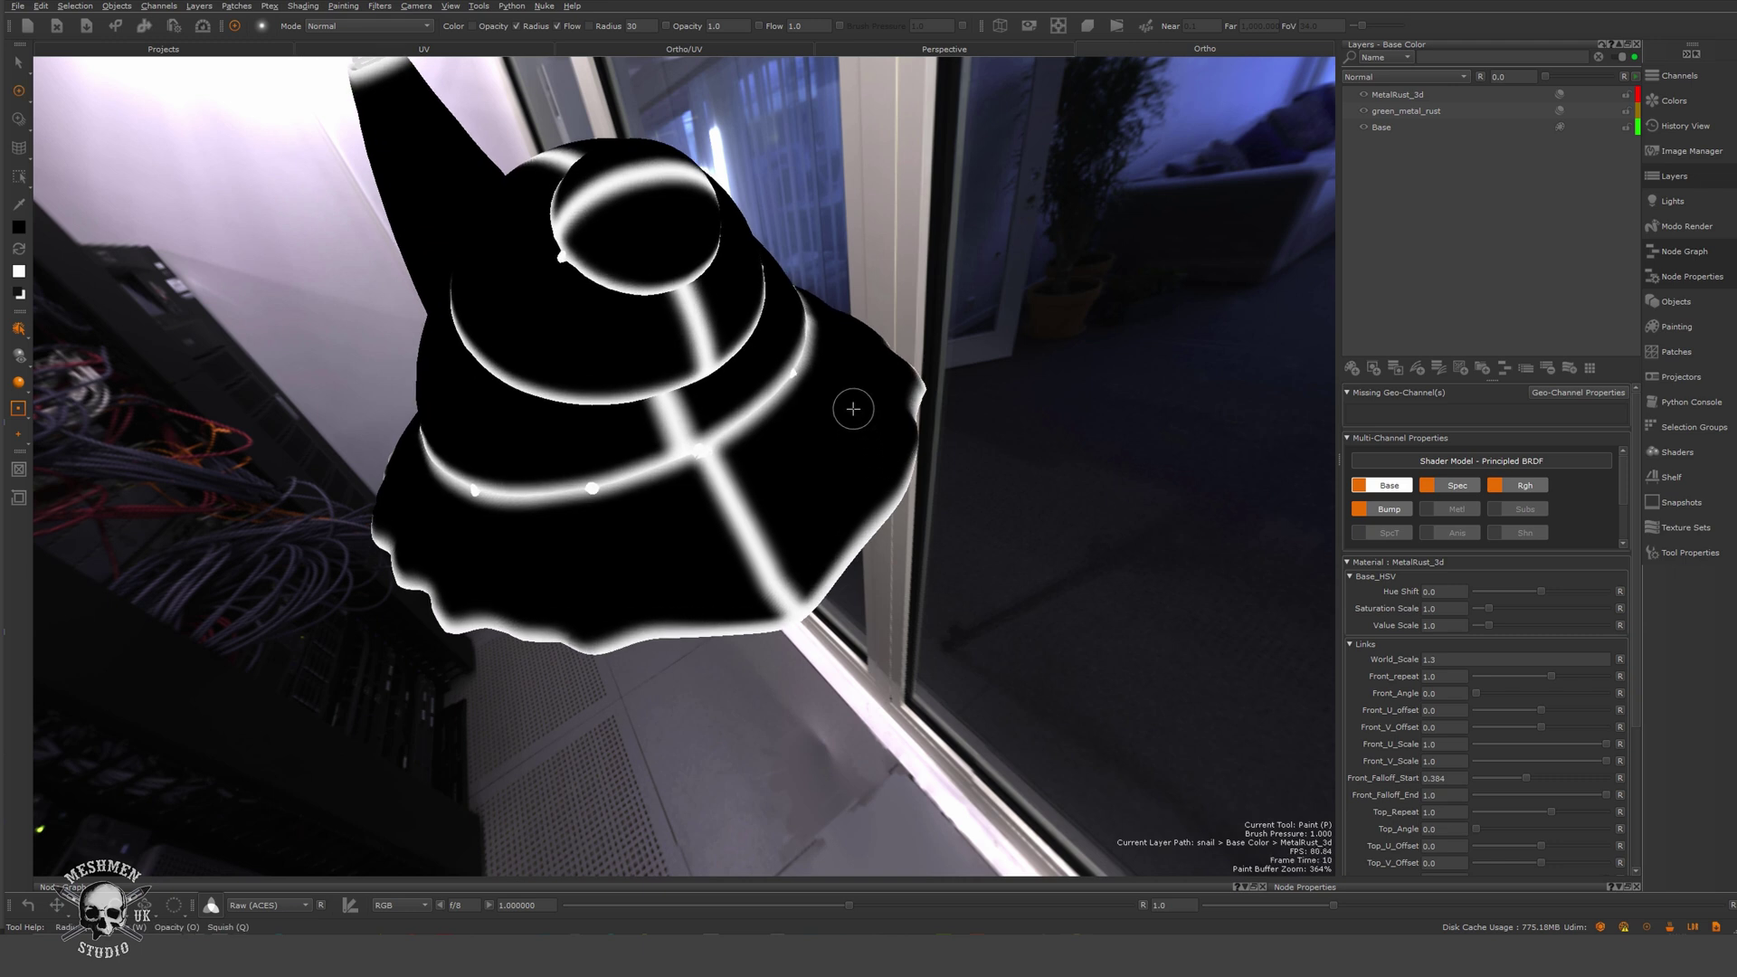
Return the viewport to the snail's shaded material and frame the shell and skirt closely.
{"action": "key", "text": "s"}
{"action": "left_click", "coordinate": [760, 474]}
{"action": "right_click_drag", "start_coordinate": [779, 473], "coordinate": [800, 567], "text": "alt"}
{"action": "left_click_drag", "start_coordinate": [801, 567], "coordinate": [798, 512], "text": "alt"}
Compare the green_metal_rust and MetalRust_3d layers and add a mask stack to MetalRust_3d.
{"action": "left_click", "coordinate": [1445, 111]}
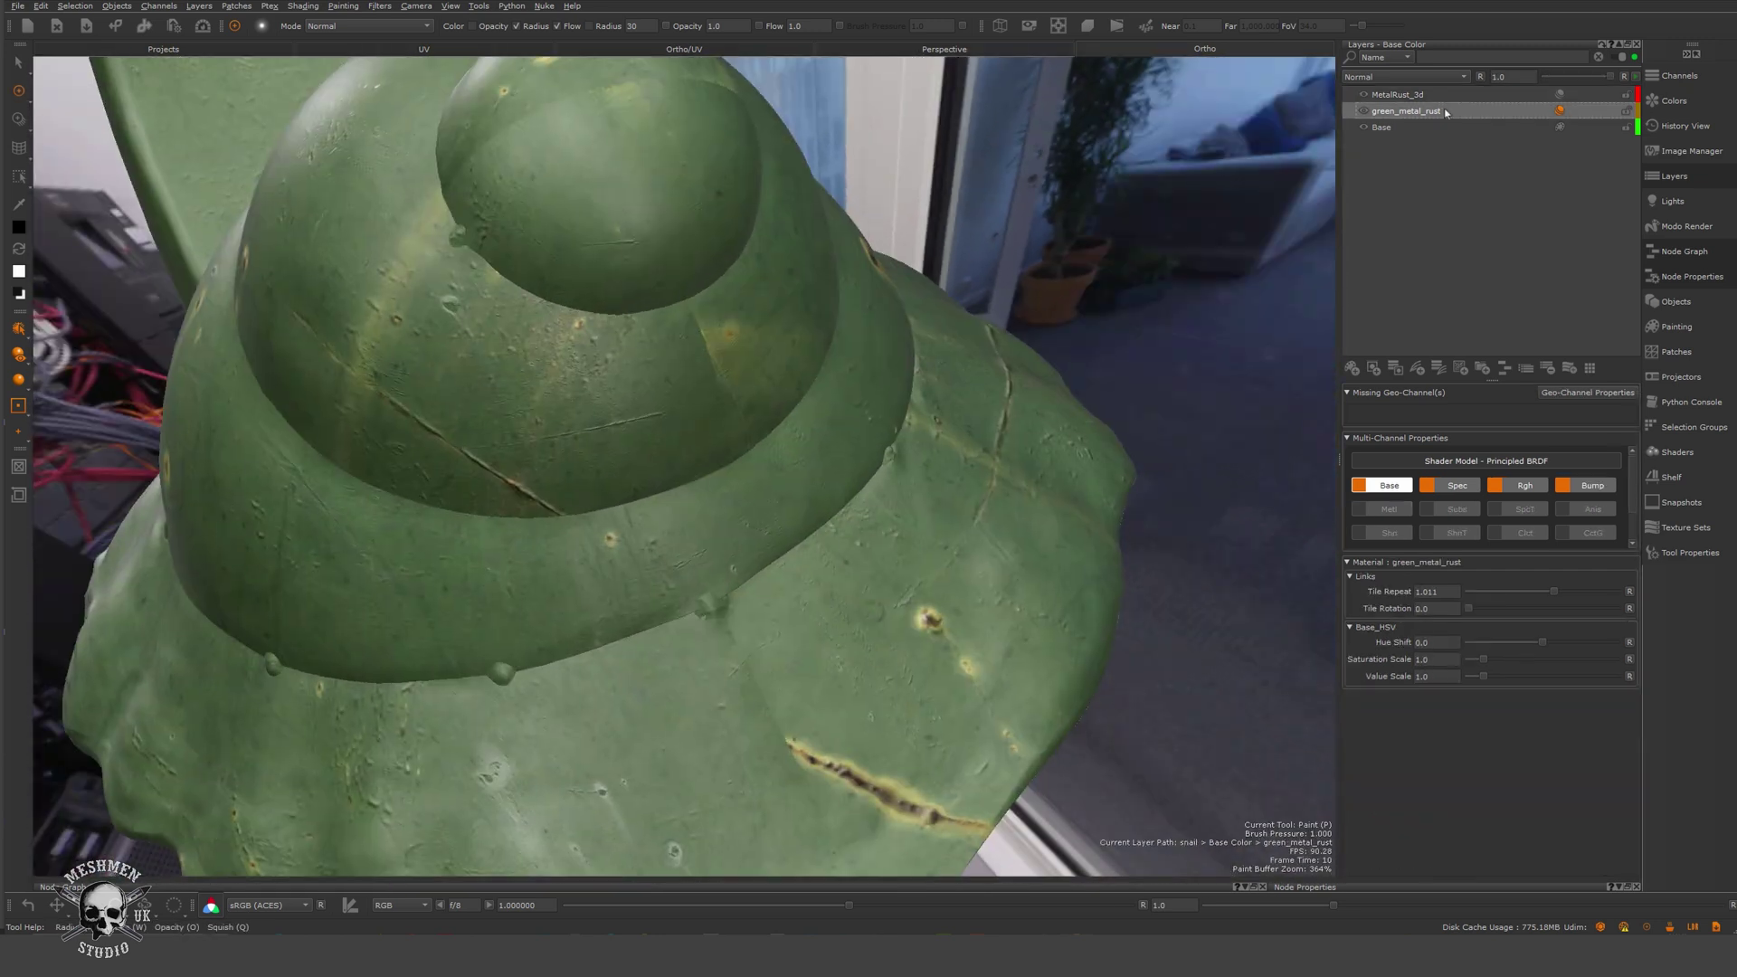
{"action": "left_click", "coordinate": [1542, 93]}
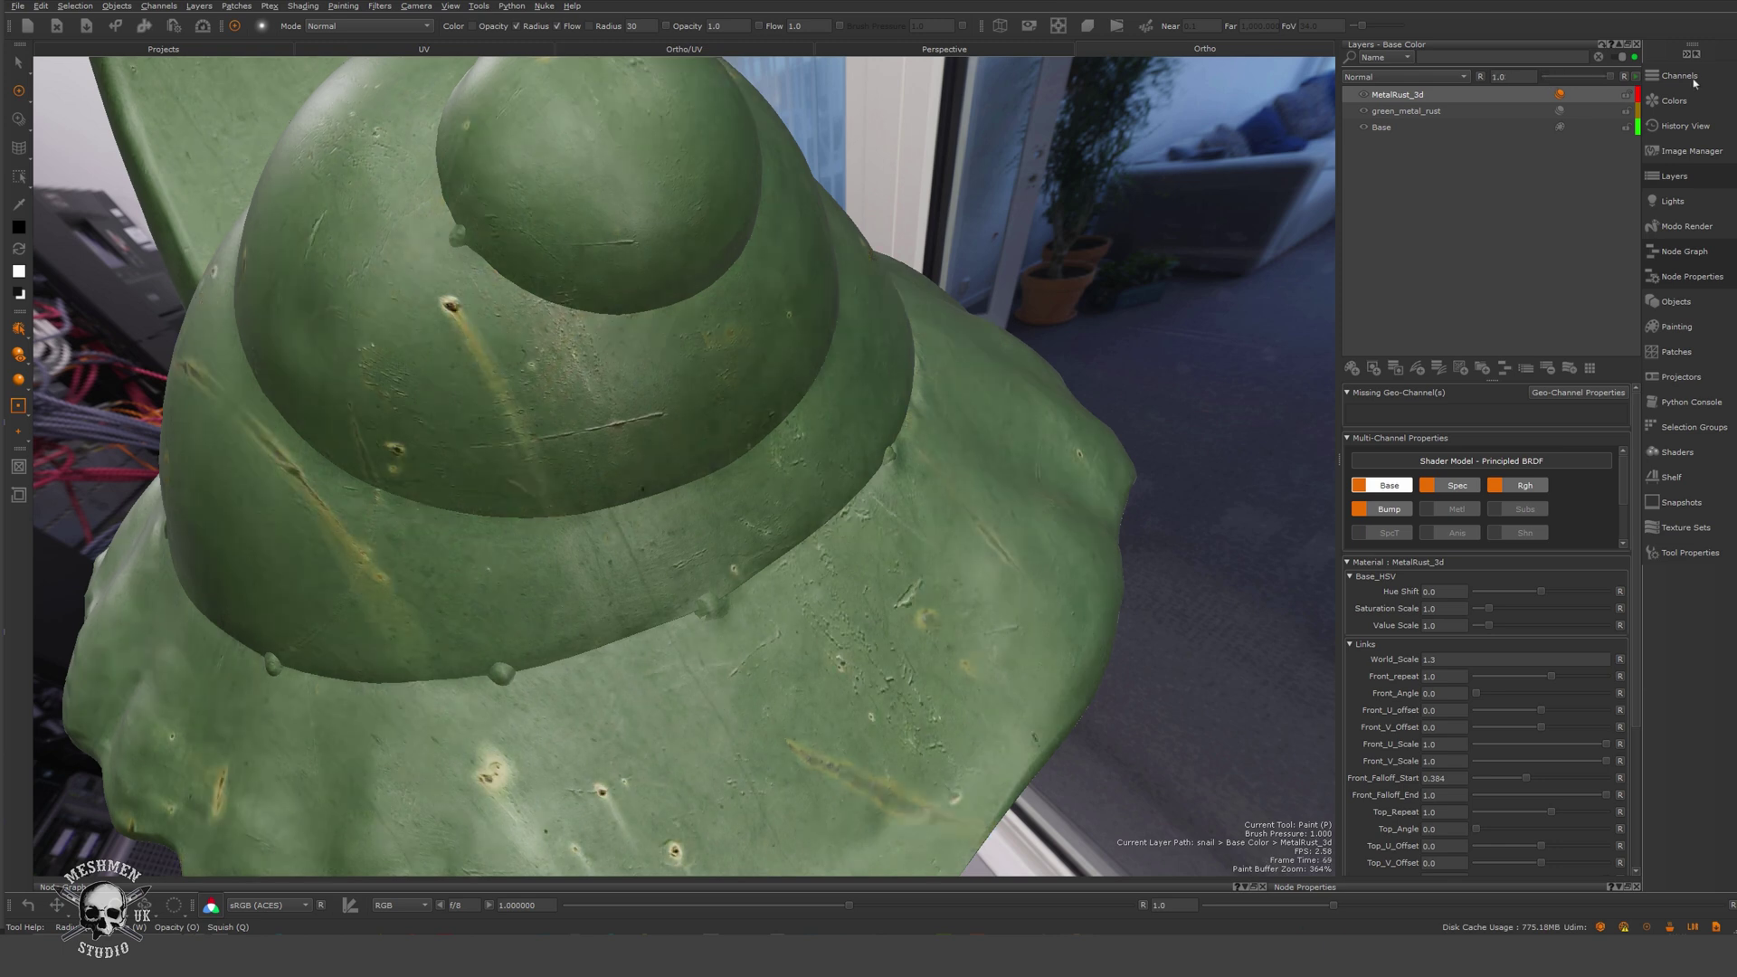
{"action": "left_click_drag", "start_coordinate": [1610, 76], "coordinate": [1228, 116]}
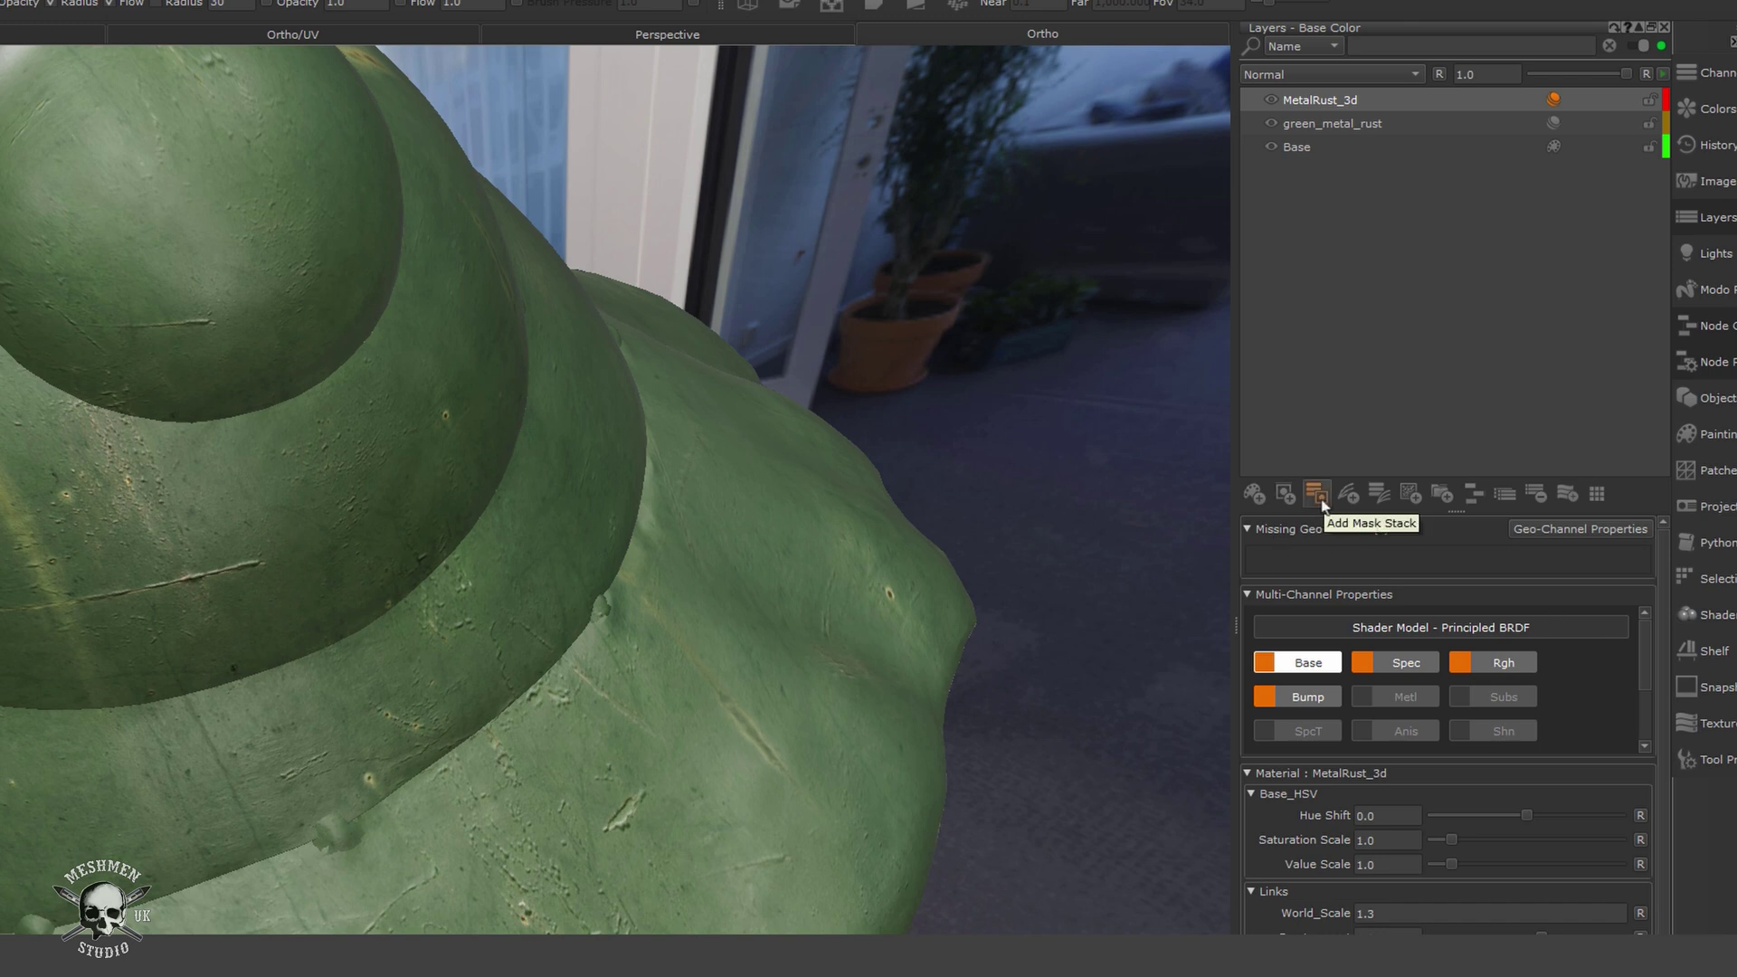
{"action": "left_click", "coordinate": [1318, 497]}
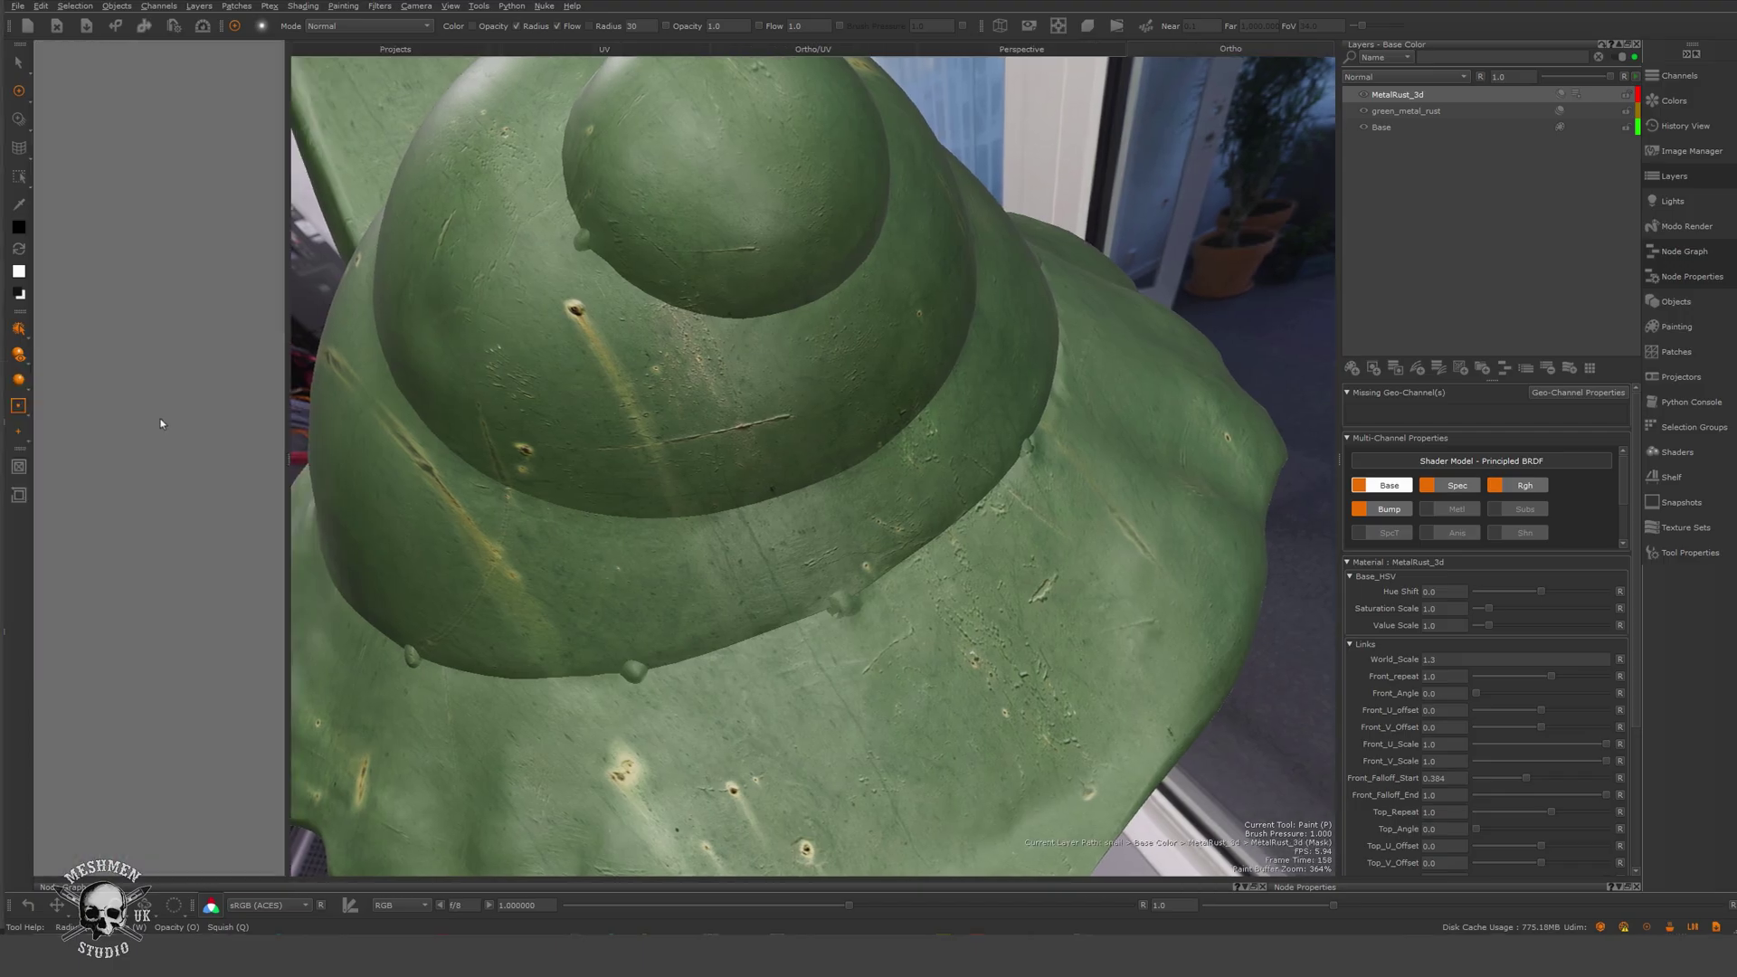
Add a Geo-Channel layer to the MetalRust_3d mask stack and set its channel to UVseams.
{"action": "key", "text": "Tab"}
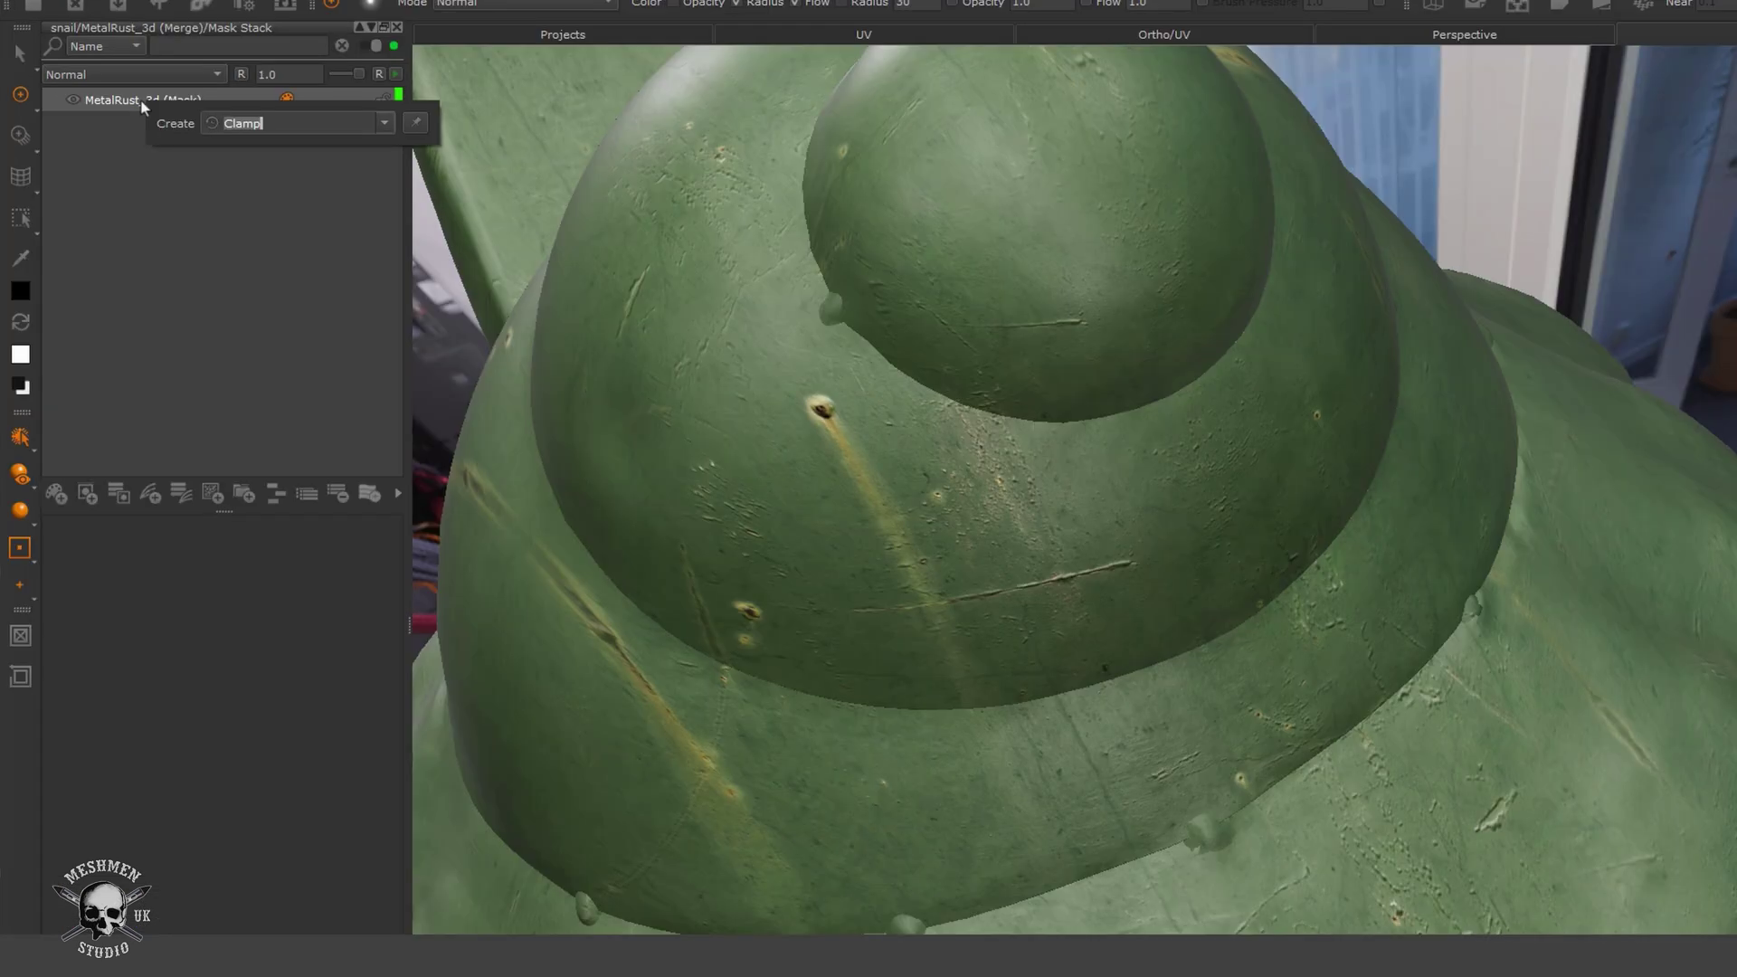
{"action": "type", "text": "geo"}
{"action": "key", "text": "Return"}
{"action": "left_click", "coordinate": [367, 549]}
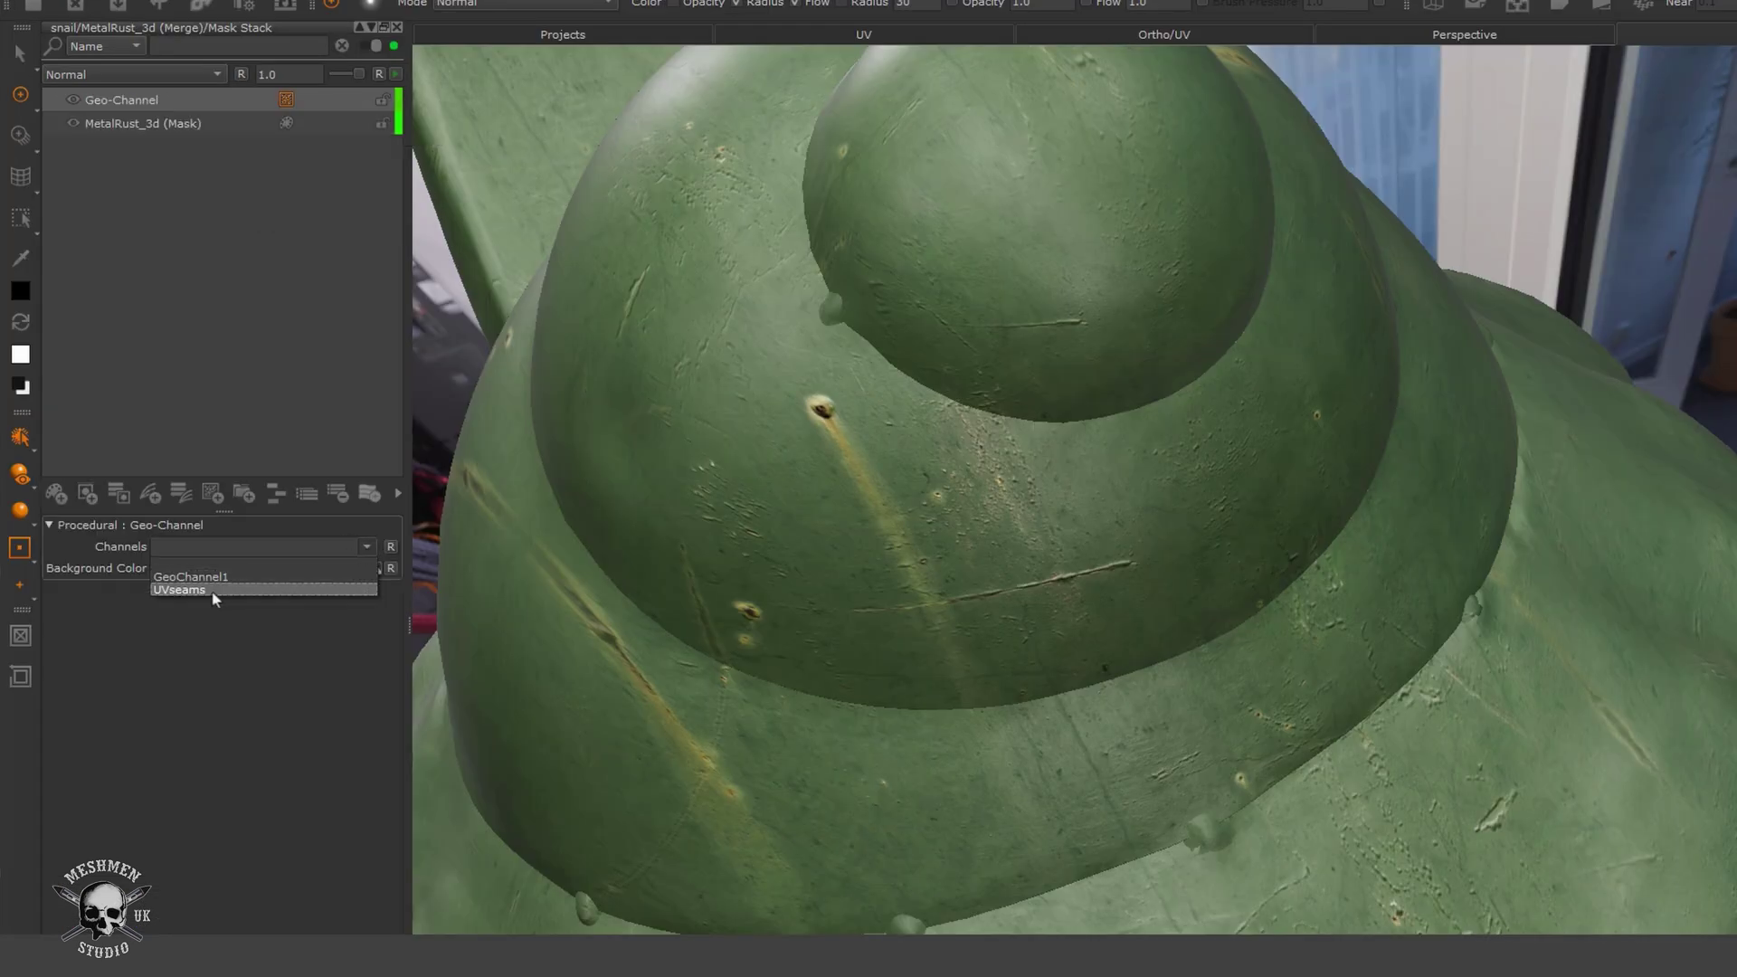
{"action": "left_click", "coordinate": [214, 590]}
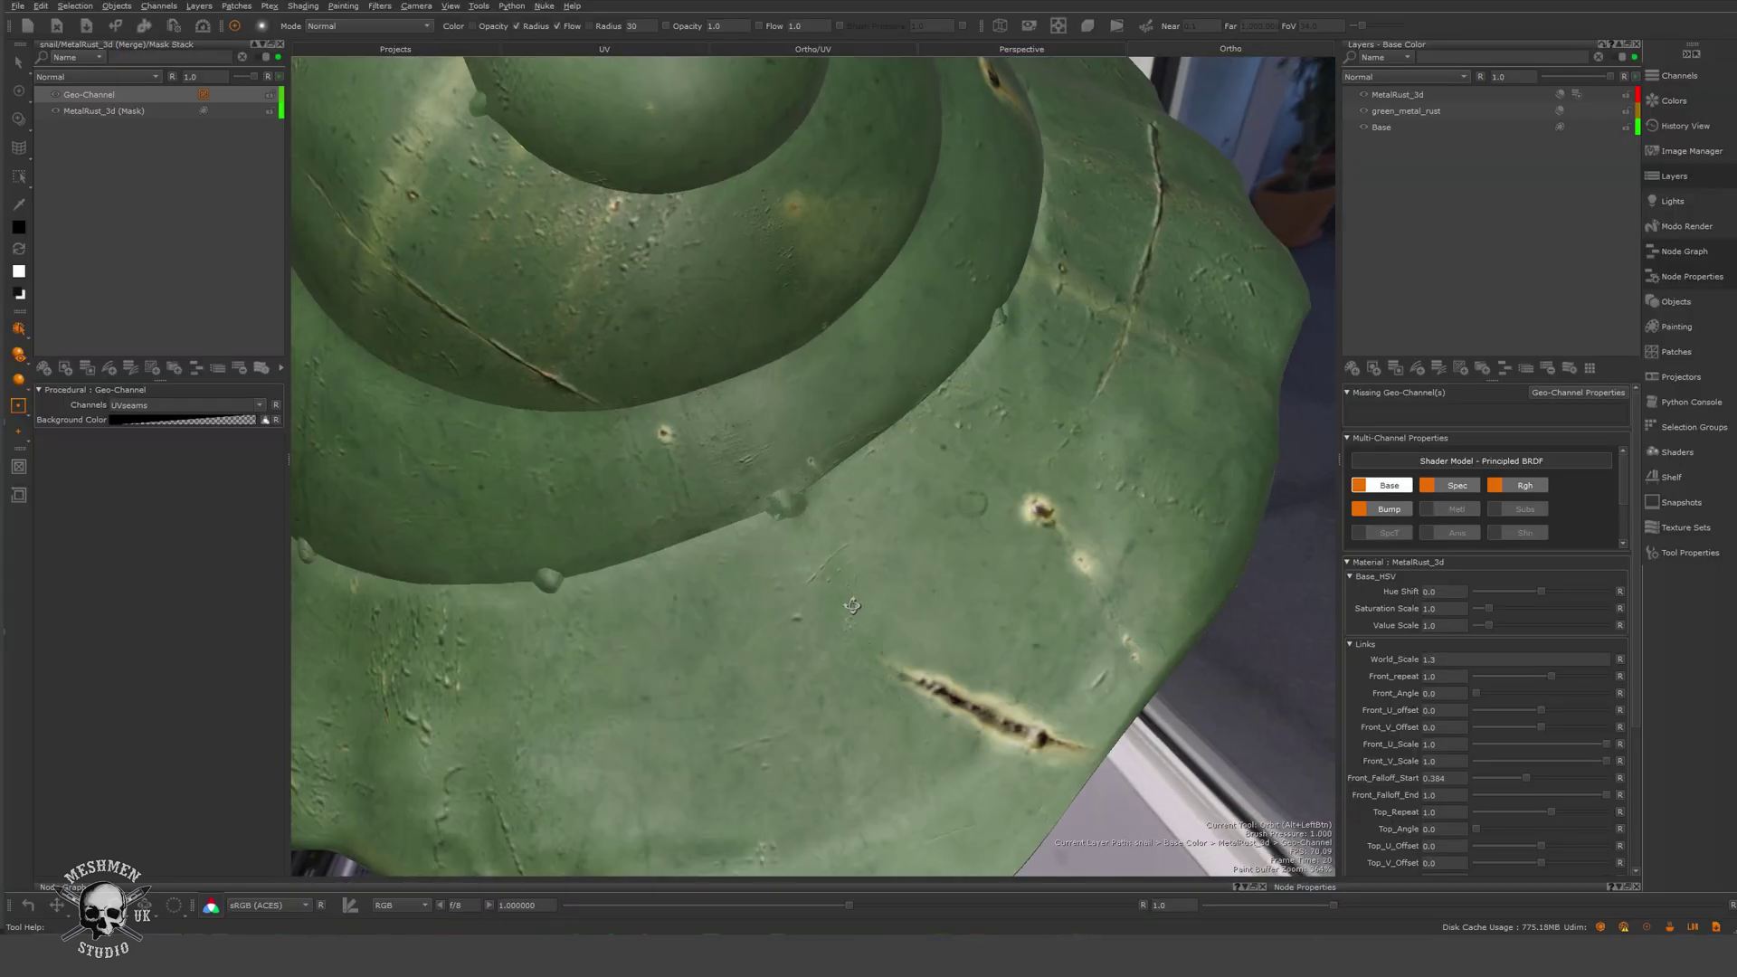
Examine the masked seams around the shell and skirt, varying the MetalRust_3d layer's opacity to compare it with the layer below.
{"action": "left_click_drag", "start_coordinate": [852, 605], "coordinate": [859, 602], "text": "alt"}
{"action": "middle_click_drag", "start_coordinate": [860, 603], "coordinate": [742, 475], "text": "alt"}
{"action": "right_click_drag", "start_coordinate": [742, 475], "coordinate": [865, 551], "text": "alt"}
{"action": "left_click_drag", "start_coordinate": [865, 551], "coordinate": [851, 549], "text": "alt"}
{"action": "right_click_drag", "start_coordinate": [851, 548], "coordinate": [699, 543], "text": "alt"}
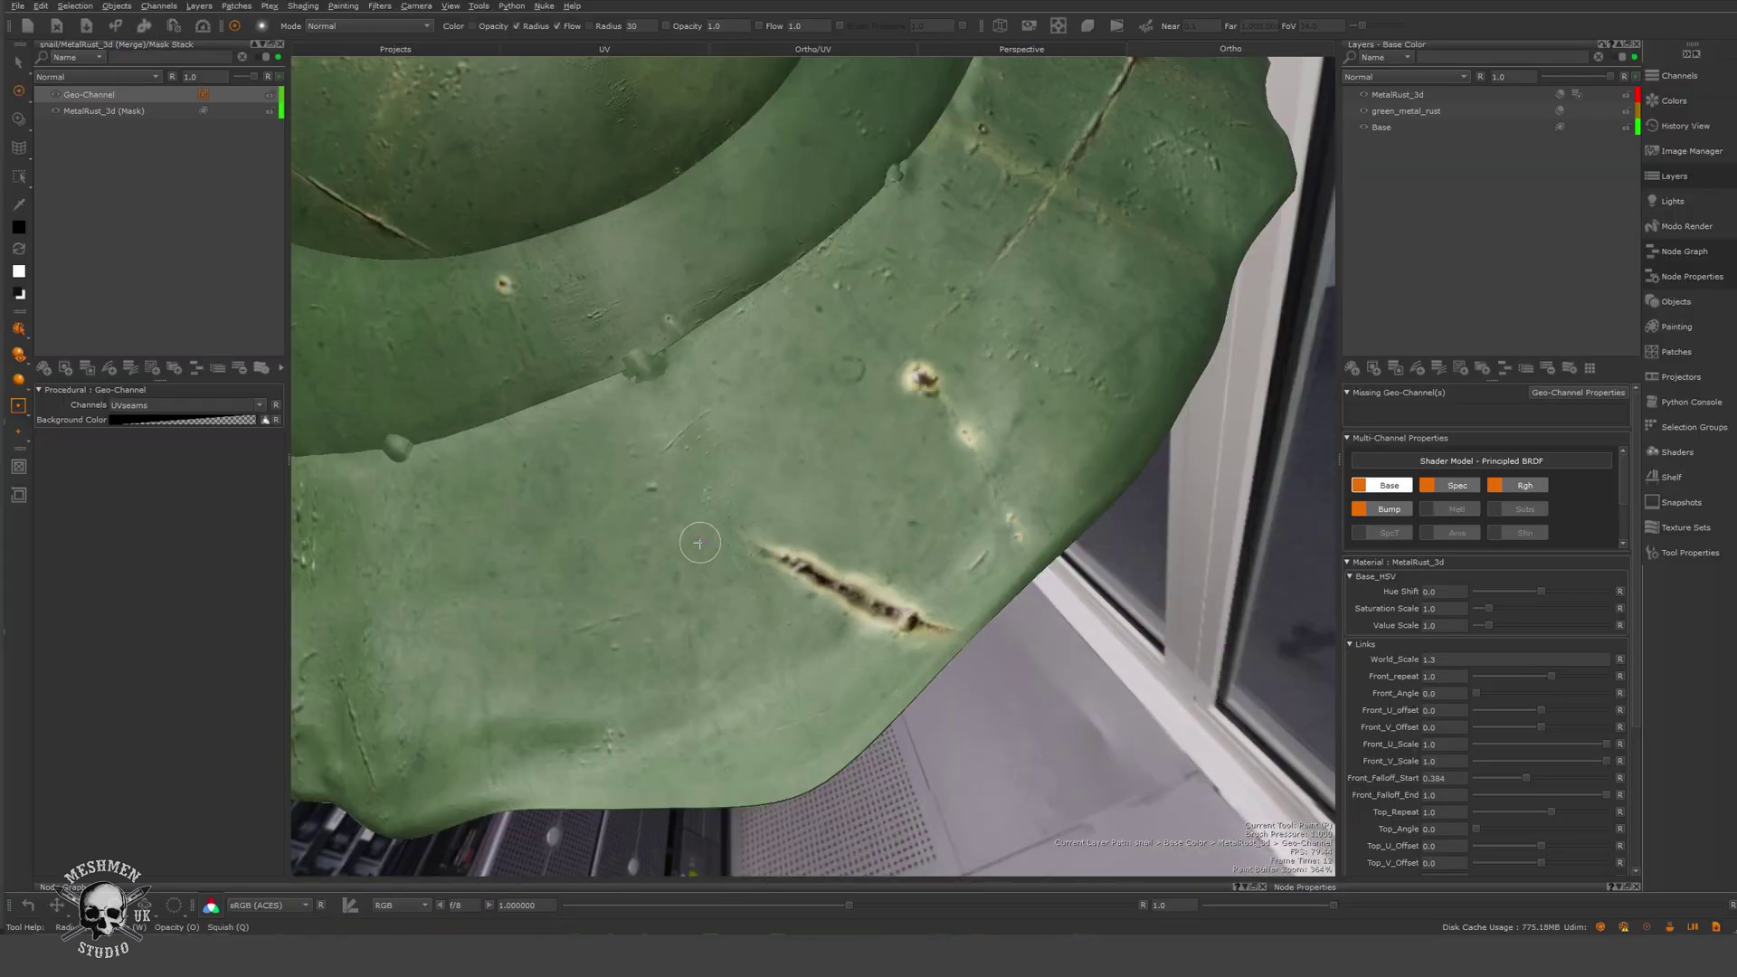
{"action": "left_click_drag", "start_coordinate": [699, 543], "coordinate": [714, 543], "text": "alt"}
{"action": "left_click", "coordinate": [1410, 97]}
{"action": "mouse_move", "coordinate": [1609, 77]}
{"action": "left_mouse_down"}
{"action": "mouse_move", "coordinate": [1544, 79]}
{"action": "mouse_move", "coordinate": [1610, 78]}
{"action": "left_mouse_up"}
Set the MetalRust_3d material's World_Scale to 1.5 while viewing the whole shell and skirt.
{"action": "middle_click_drag", "start_coordinate": [1118, 201], "coordinate": [1240, 435], "text": "alt"}
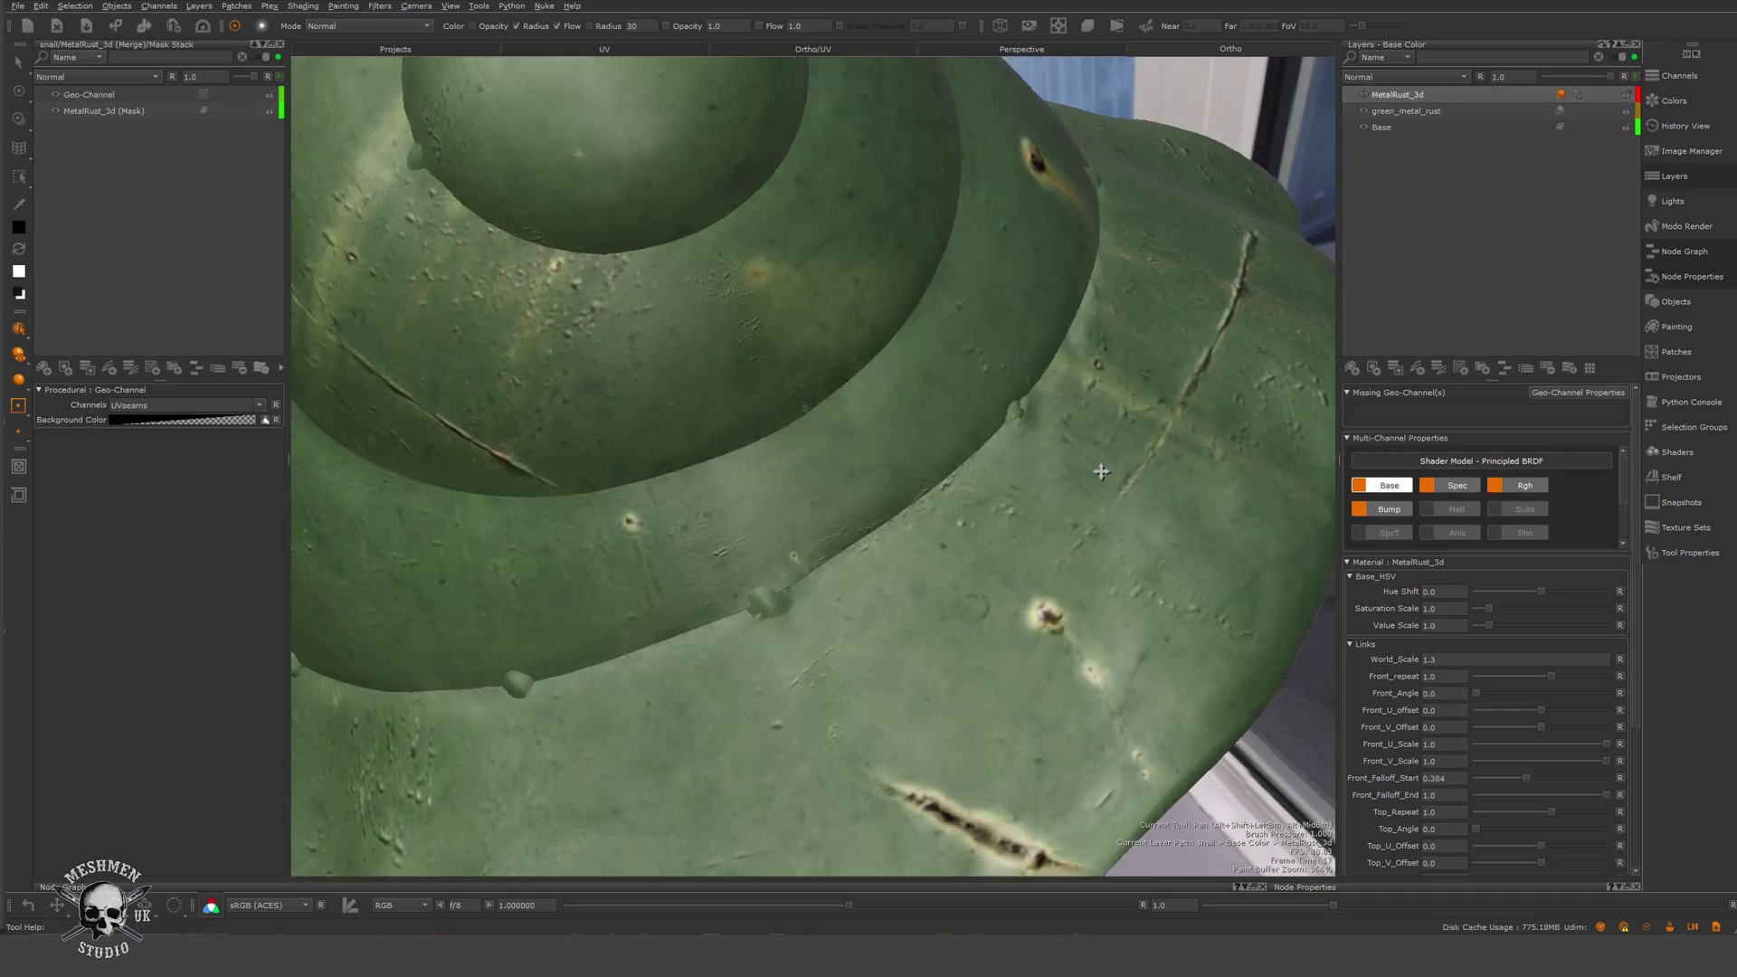
{"action": "right_click_drag", "start_coordinate": [1241, 435], "coordinate": [796, 407], "text": "alt"}
{"action": "left_click_drag", "start_coordinate": [796, 407], "coordinate": [804, 434], "text": "alt"}
{"action": "left_click_drag", "start_coordinate": [986, 543], "coordinate": [1007, 562], "text": "alt"}
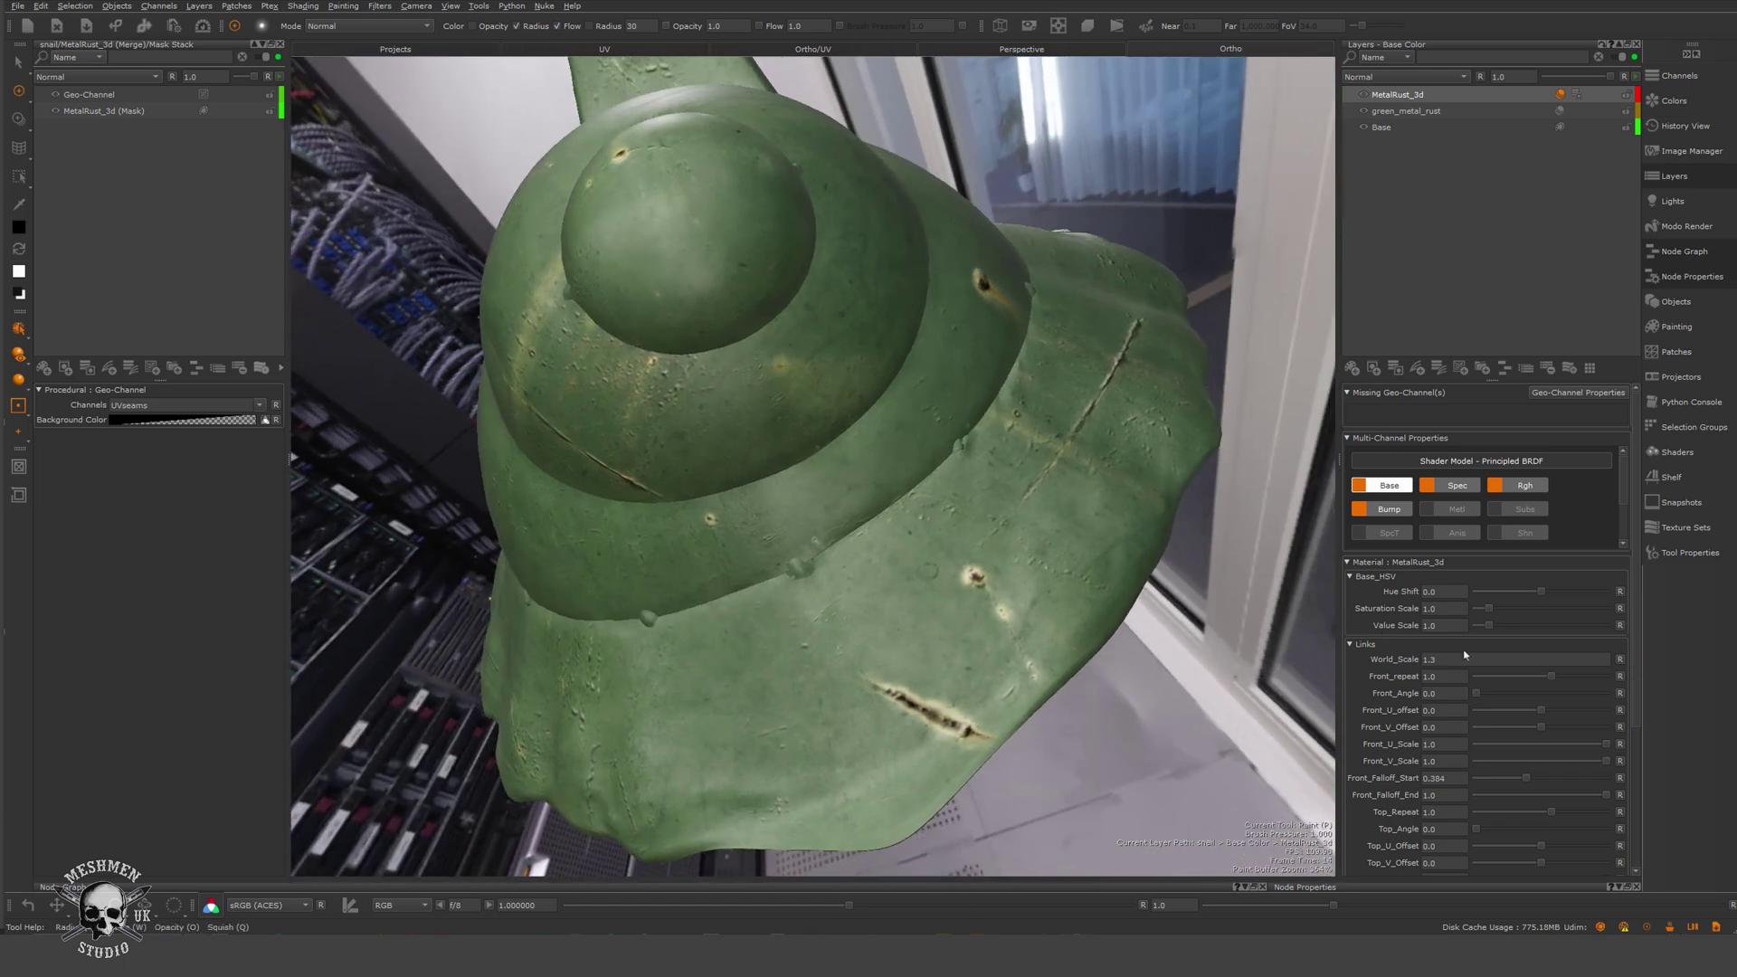
{"action": "left_click_drag", "start_coordinate": [1433, 660], "coordinate": [1436, 639]}
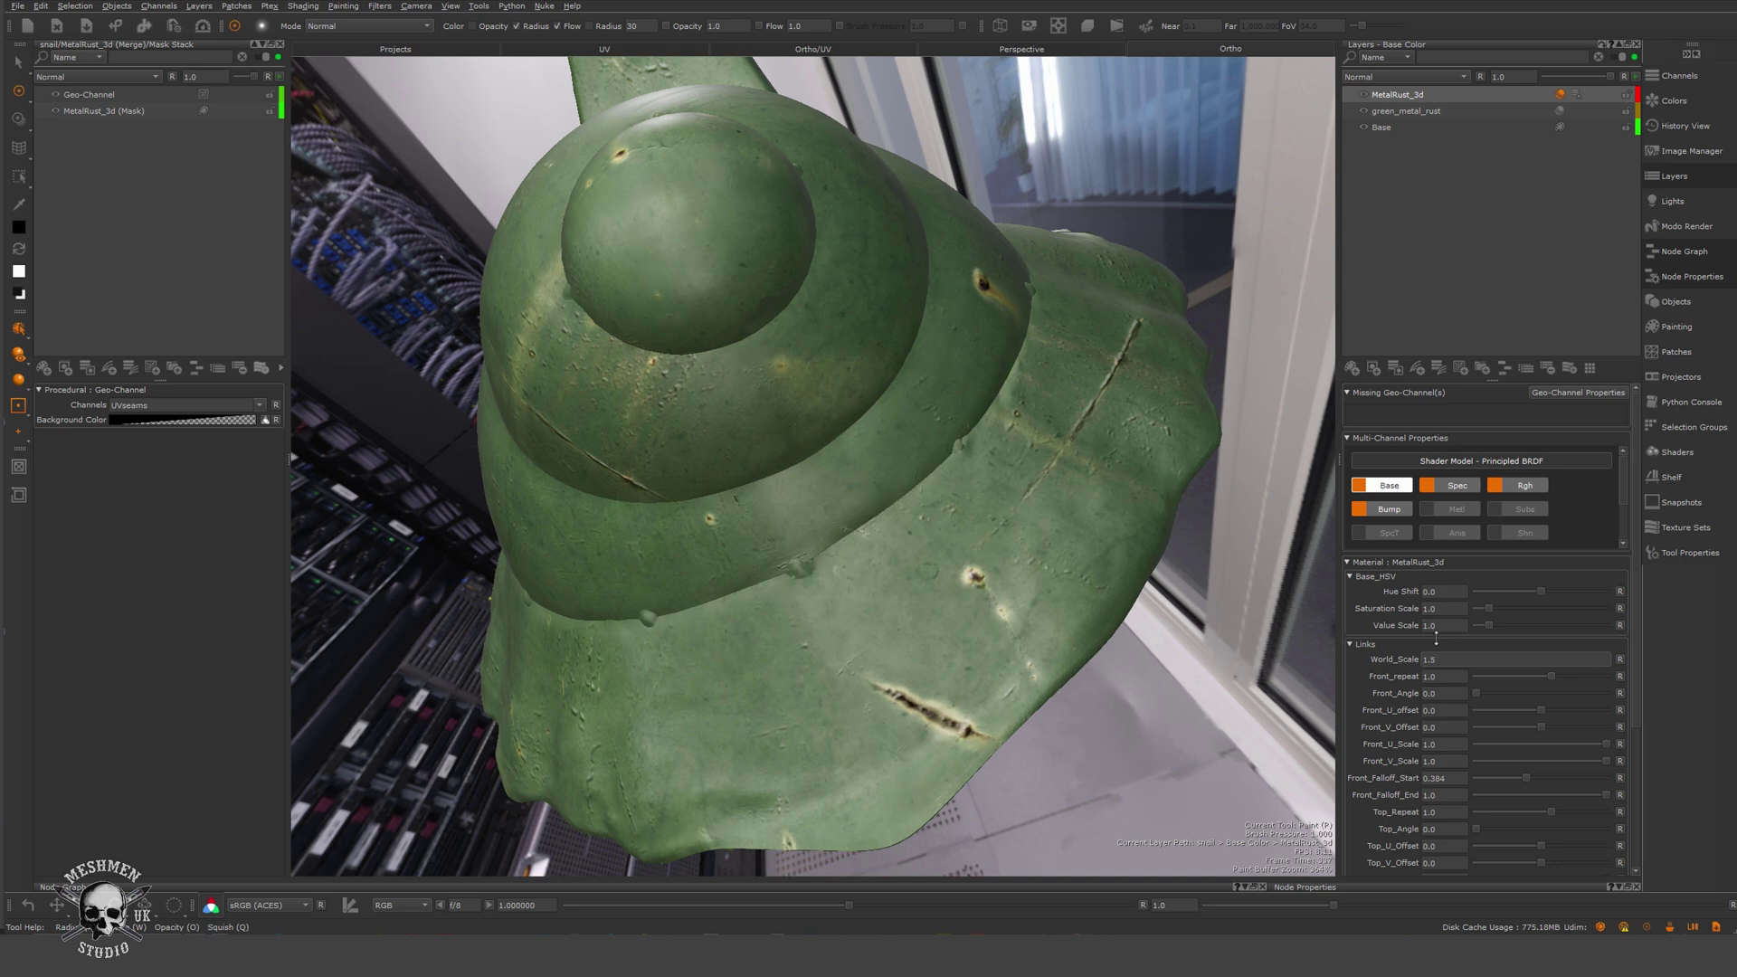
Raise the green_metal_rust material's Tile Repeat to 1.765 to match the rust detail on the skirt.
{"action": "left_click_drag", "start_coordinate": [959, 714], "coordinate": [887, 715], "text": "alt"}
{"action": "right_click_drag", "start_coordinate": [887, 715], "coordinate": [1131, 633], "text": "alt"}
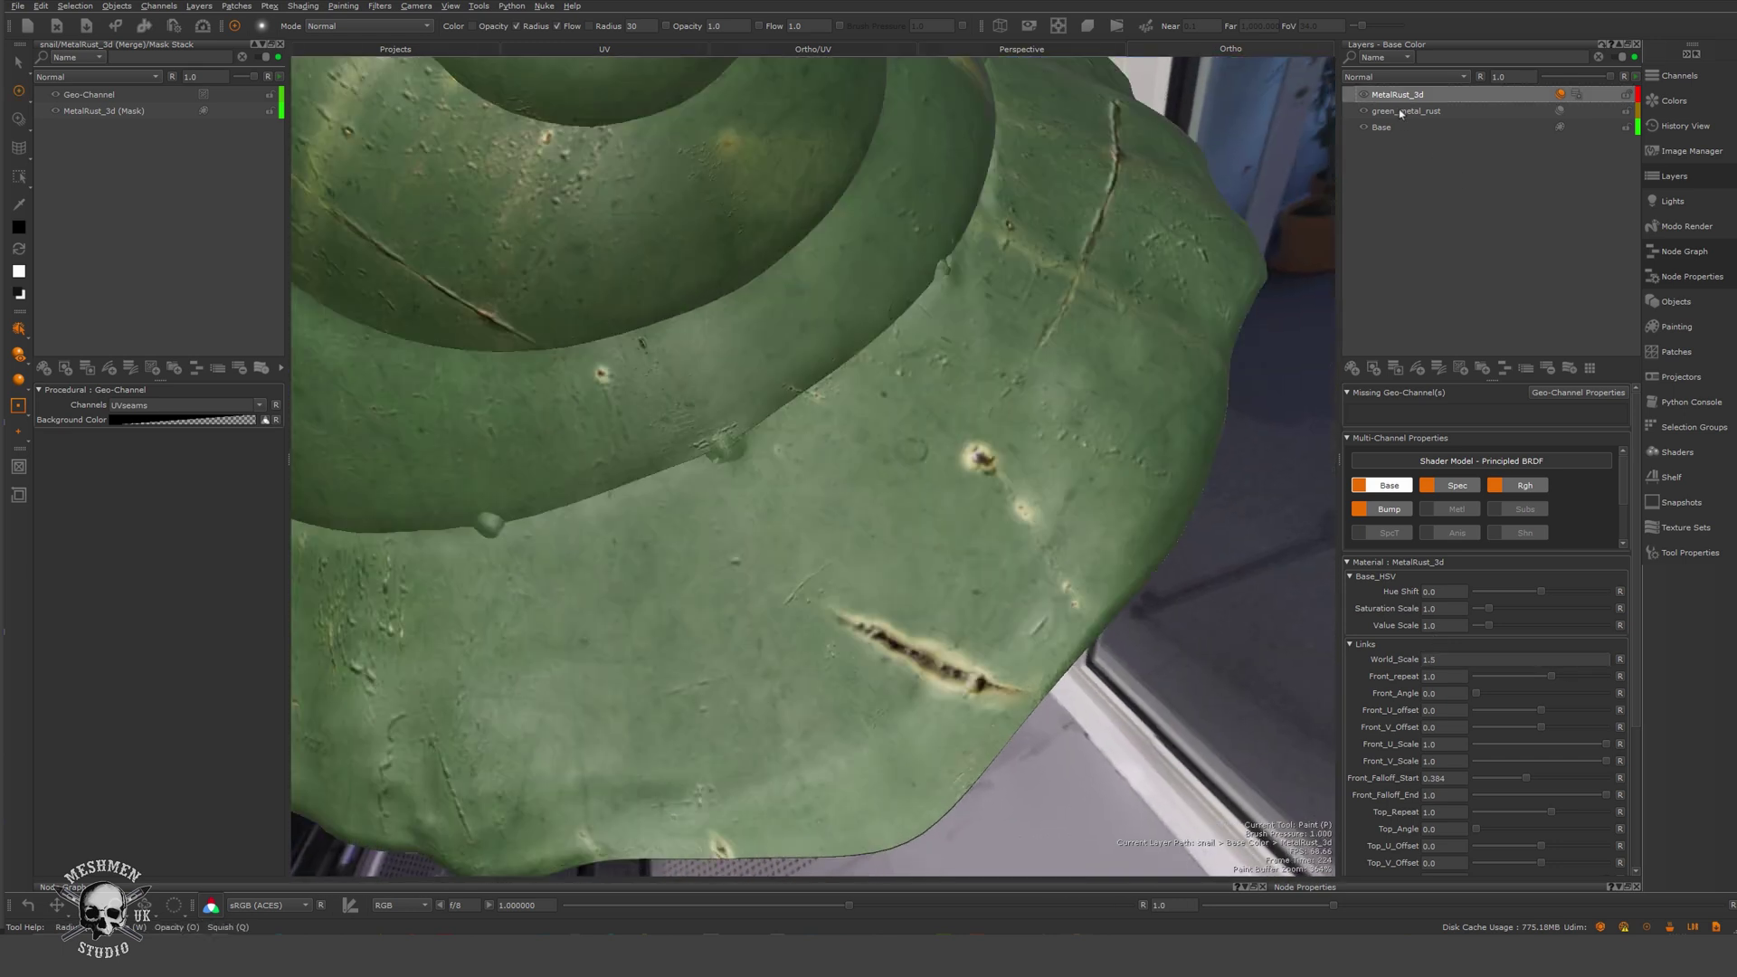
{"action": "left_click", "coordinate": [1402, 112]}
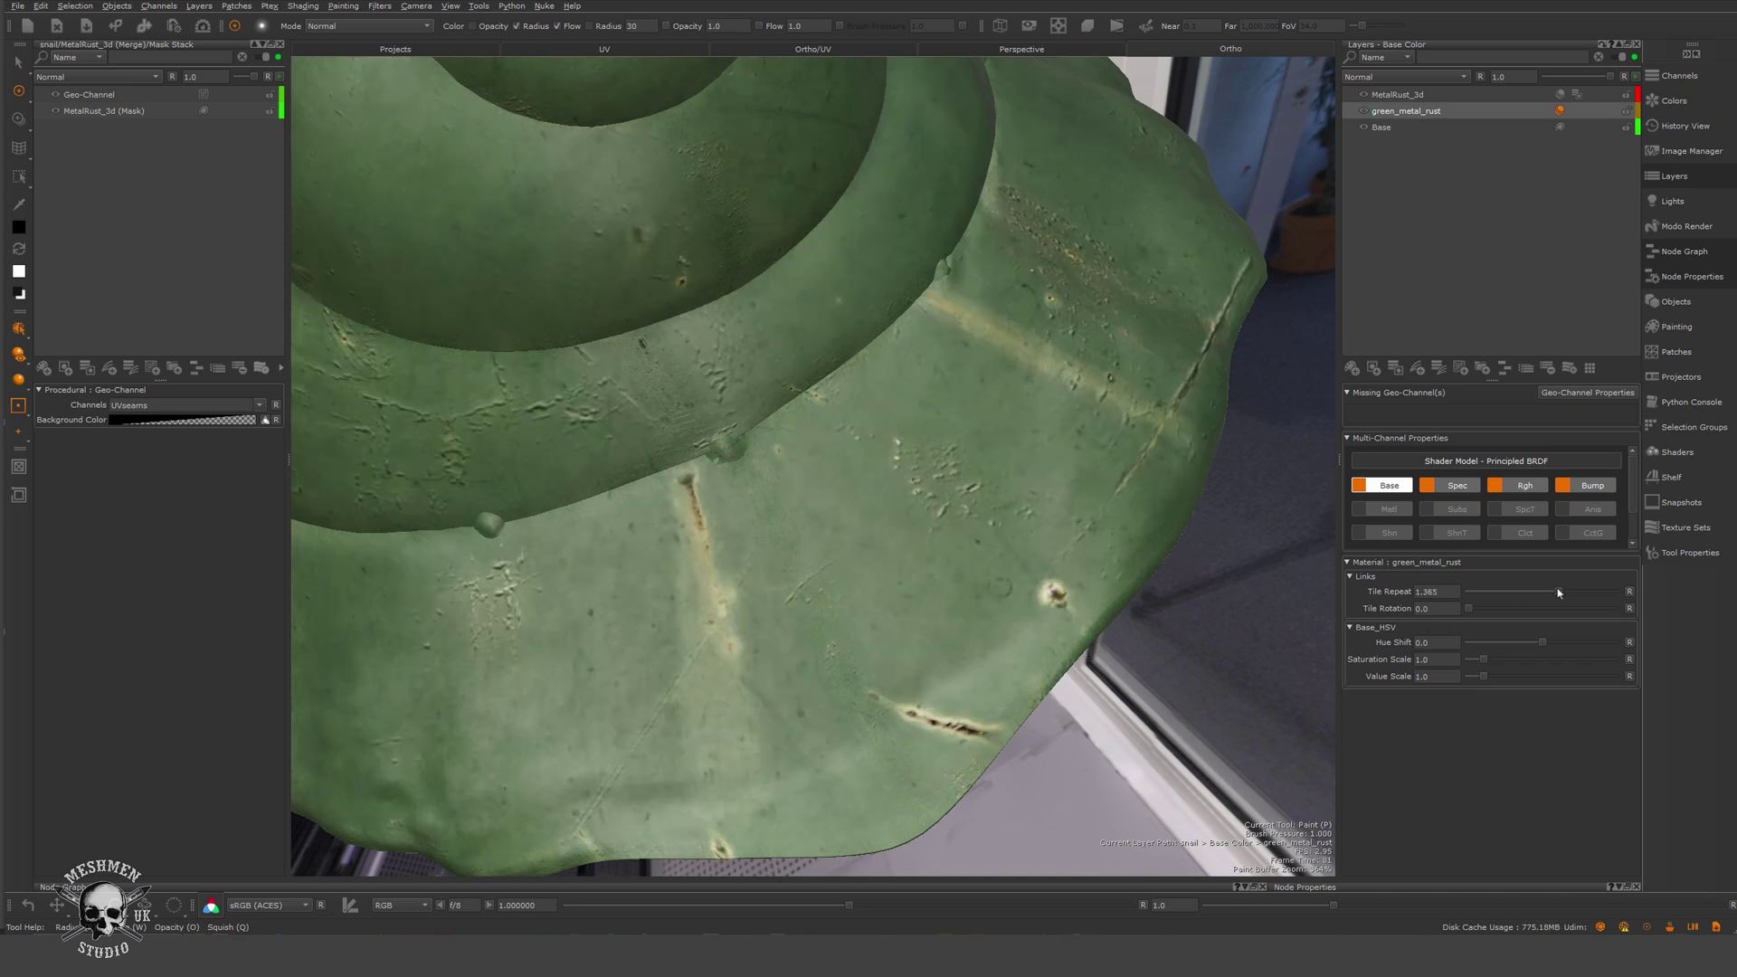
{"action": "left_click_drag", "start_coordinate": [1436, 591], "coordinate": [1435, 574]}
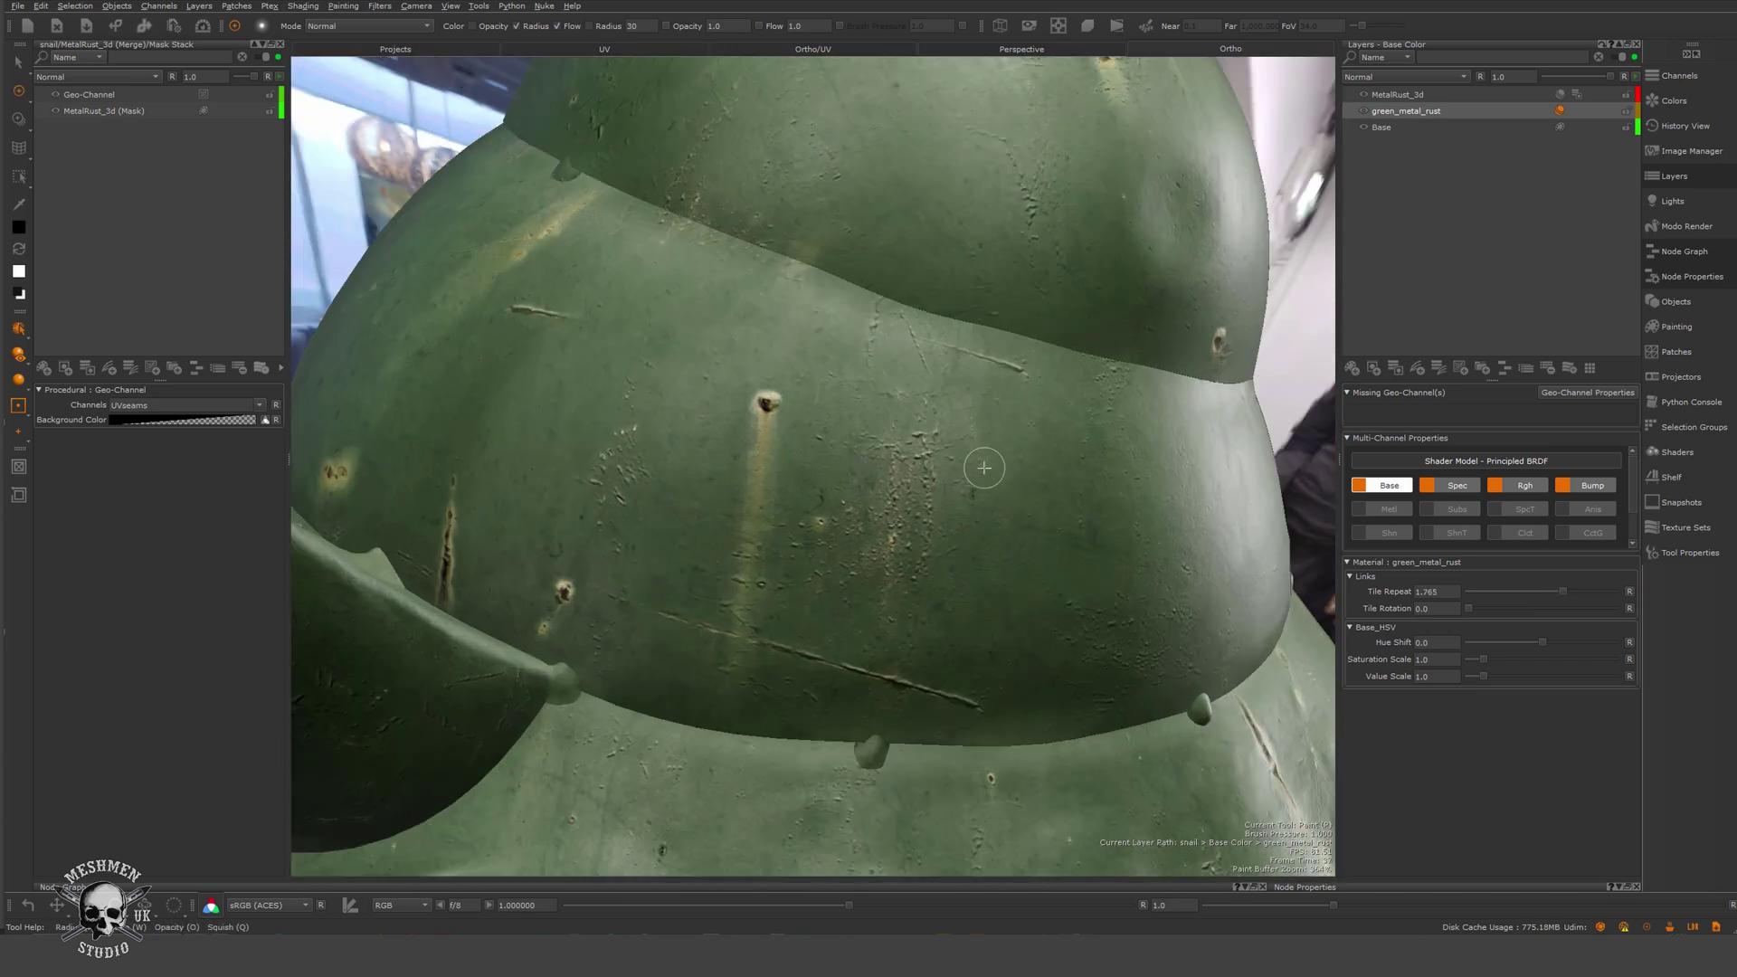
Inspect the seam blending on the snail's shell, varying the MetalRust_3d layer's opacity for comparison.
{"action": "left_click_drag", "start_coordinate": [985, 468], "coordinate": [872, 485], "text": "alt"}
{"action": "right_click_drag", "start_coordinate": [872, 485], "coordinate": [900, 535], "text": "alt"}
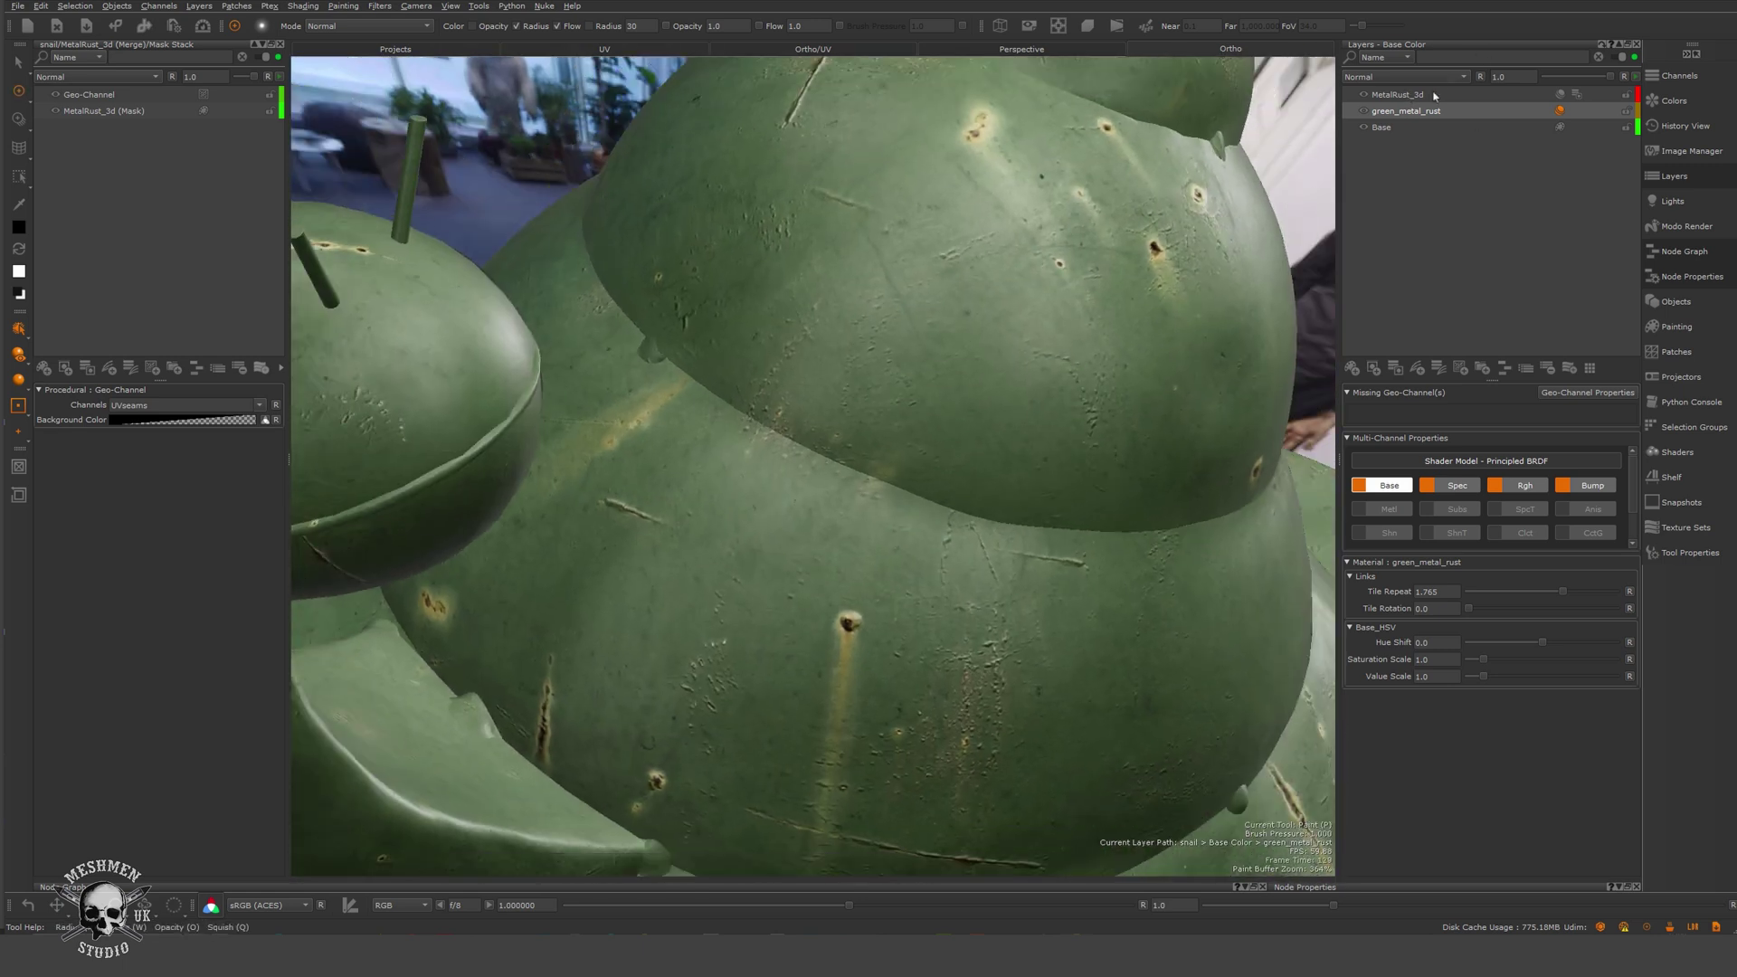
{"action": "left_click", "coordinate": [1398, 94]}
{"action": "mouse_move", "coordinate": [1610, 77]}
{"action": "left_mouse_down"}
{"action": "mouse_move", "coordinate": [1529, 79]}
{"action": "mouse_move", "coordinate": [1615, 79]}
{"action": "left_mouse_up"}
{"action": "left_click_drag", "start_coordinate": [1191, 195], "coordinate": [1136, 222], "text": "alt"}
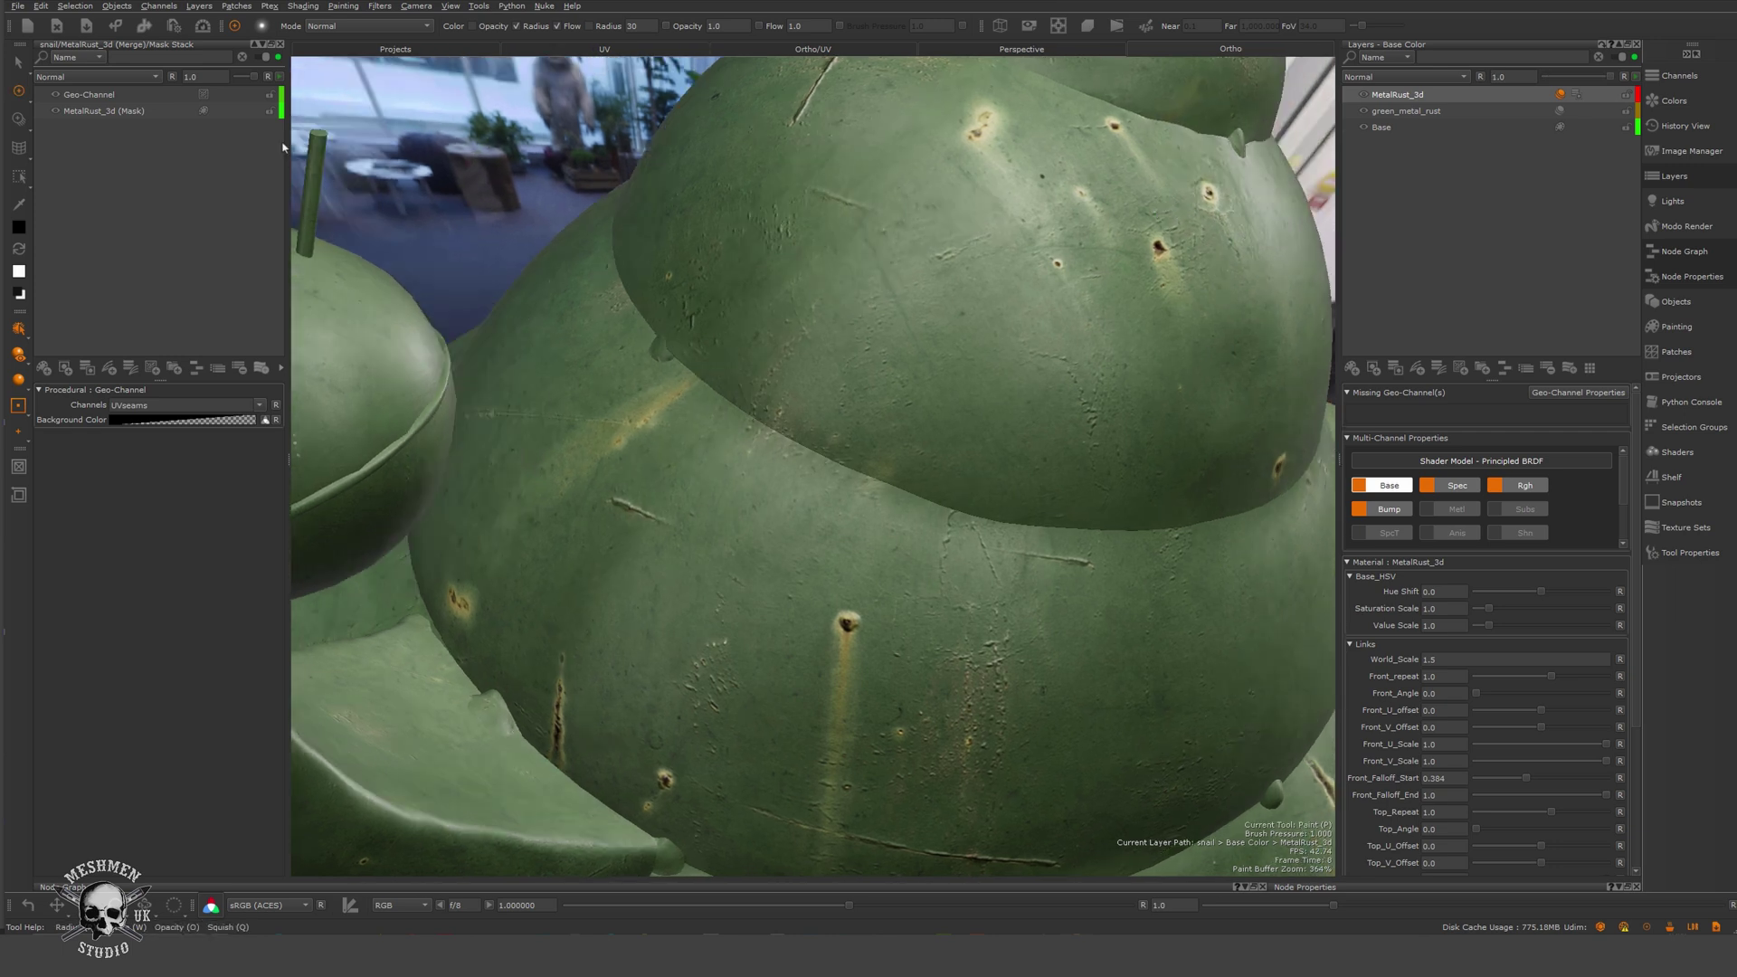
Add a Brightness Lookup above the Geo-Channel in the mask stack and raise its curve's upper control point to brighten the mask.
{"action": "left_click", "coordinate": [96, 97]}
{"action": "key", "text": "Tab"}
{"action": "type", "text": "bri"}
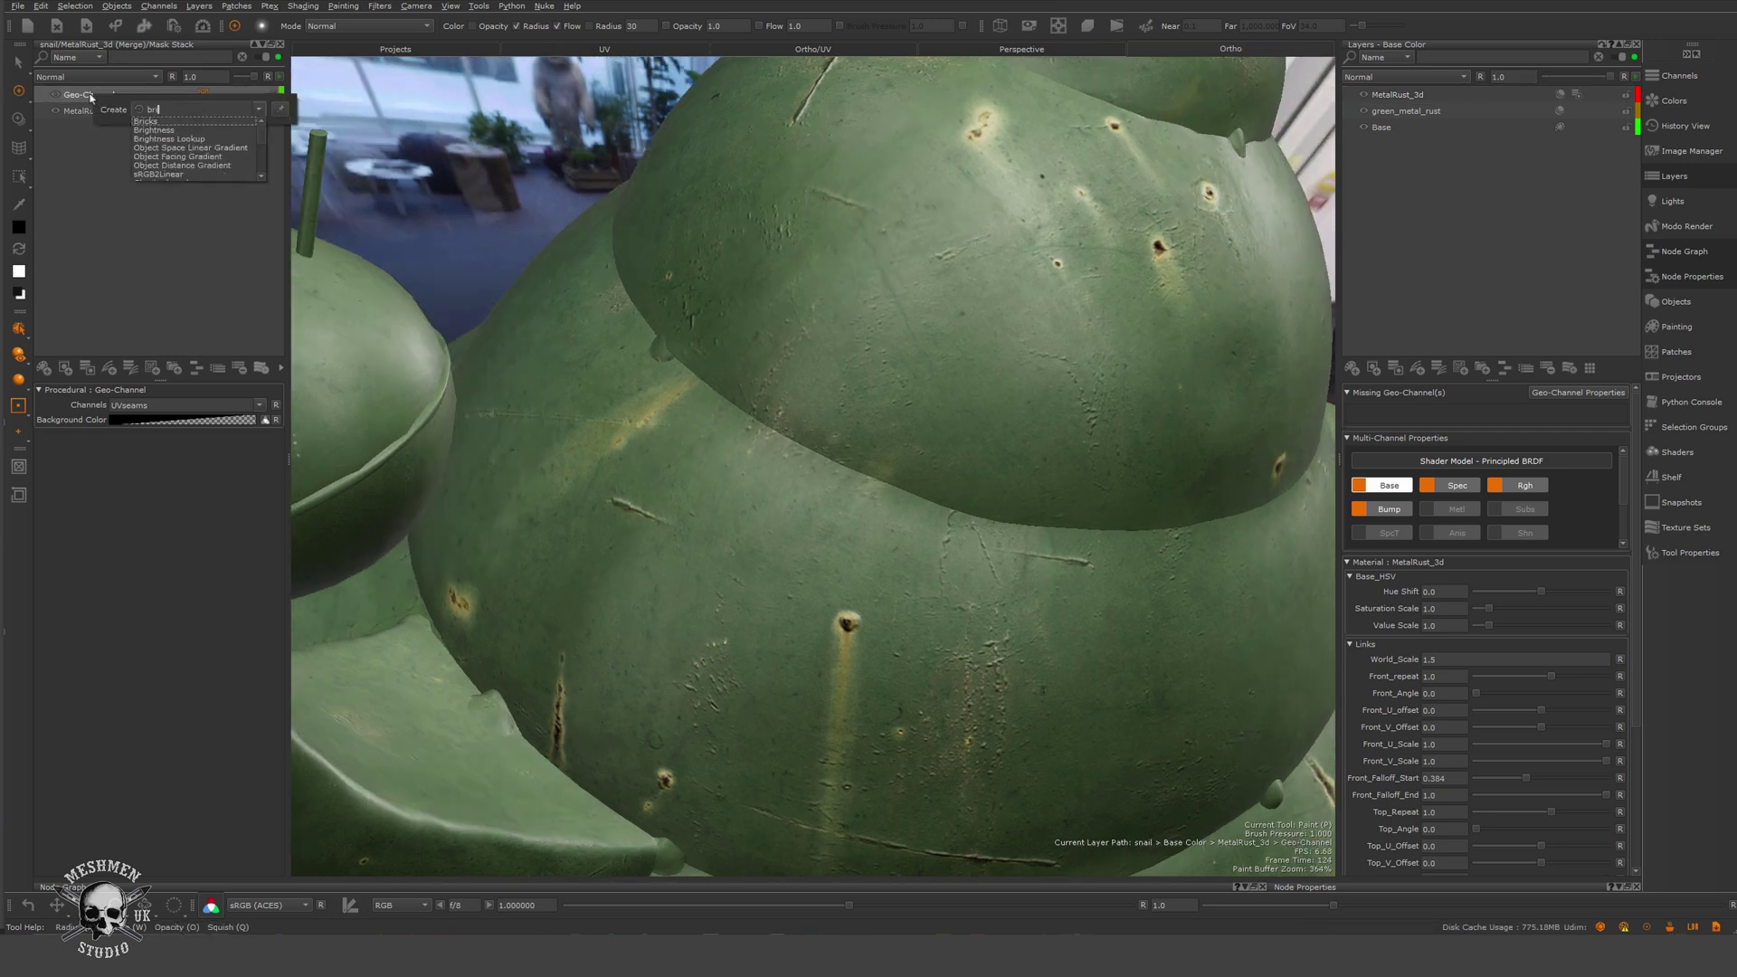
{"action": "left_click", "coordinate": [169, 138]}
{"action": "left_click", "coordinate": [258, 407]}
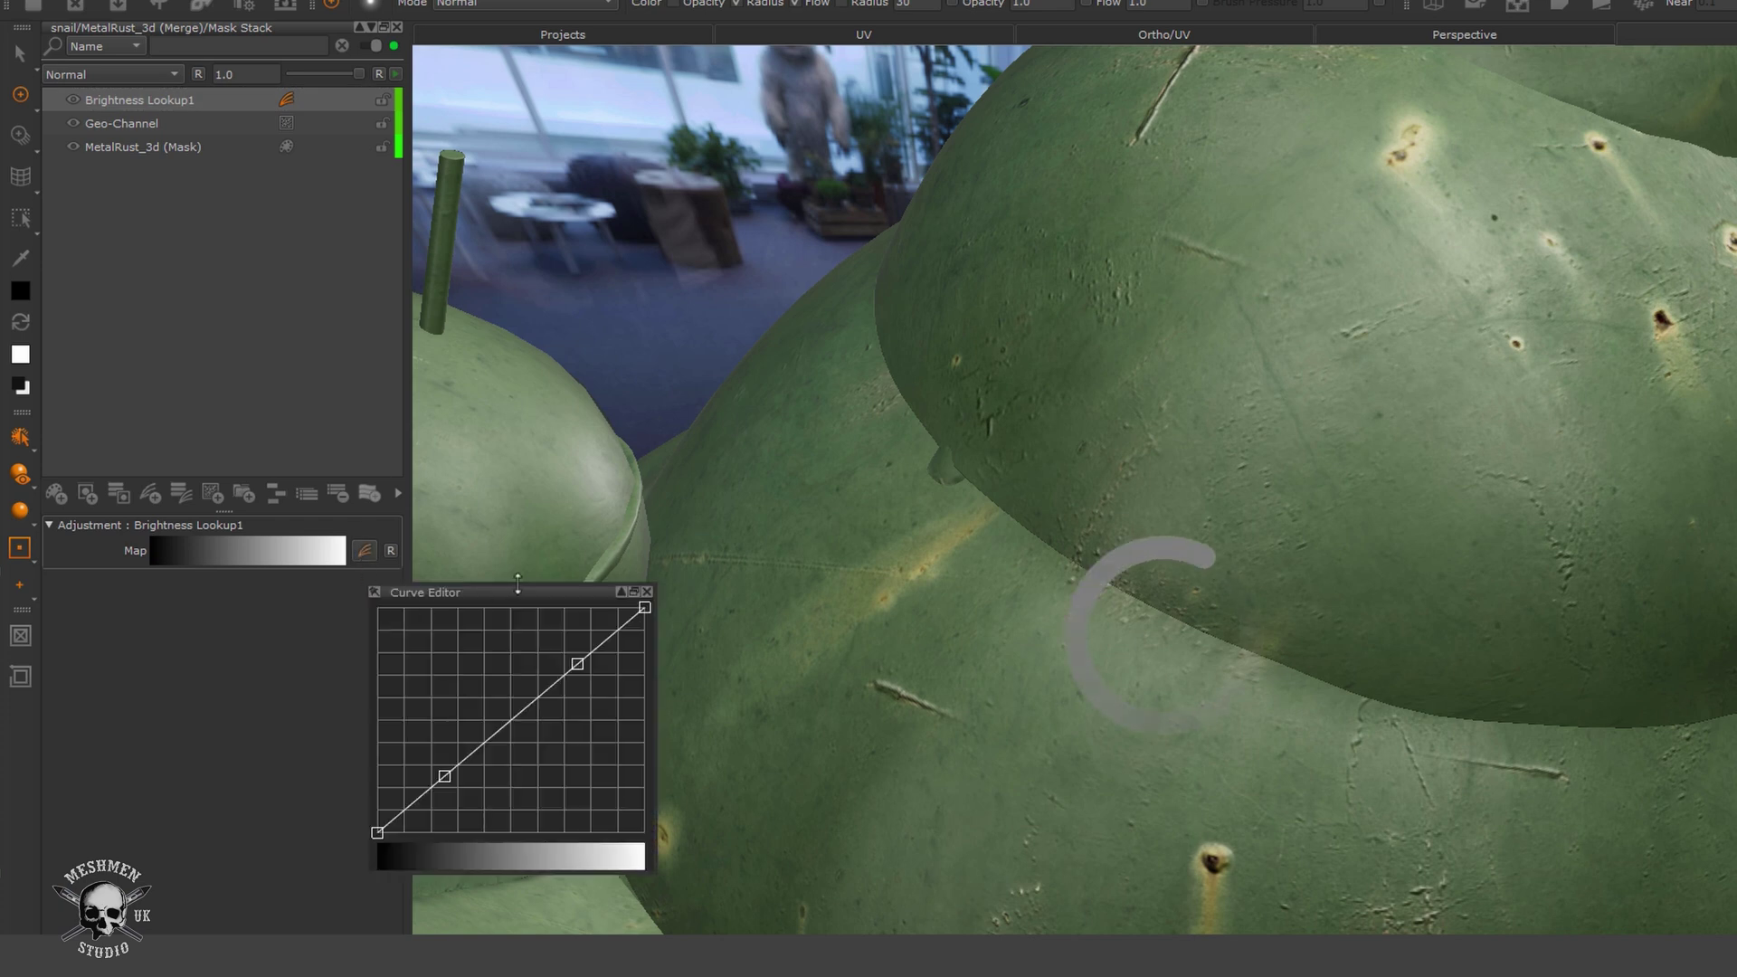
{"action": "left_click_drag", "start_coordinate": [577, 663], "coordinate": [532, 643]}
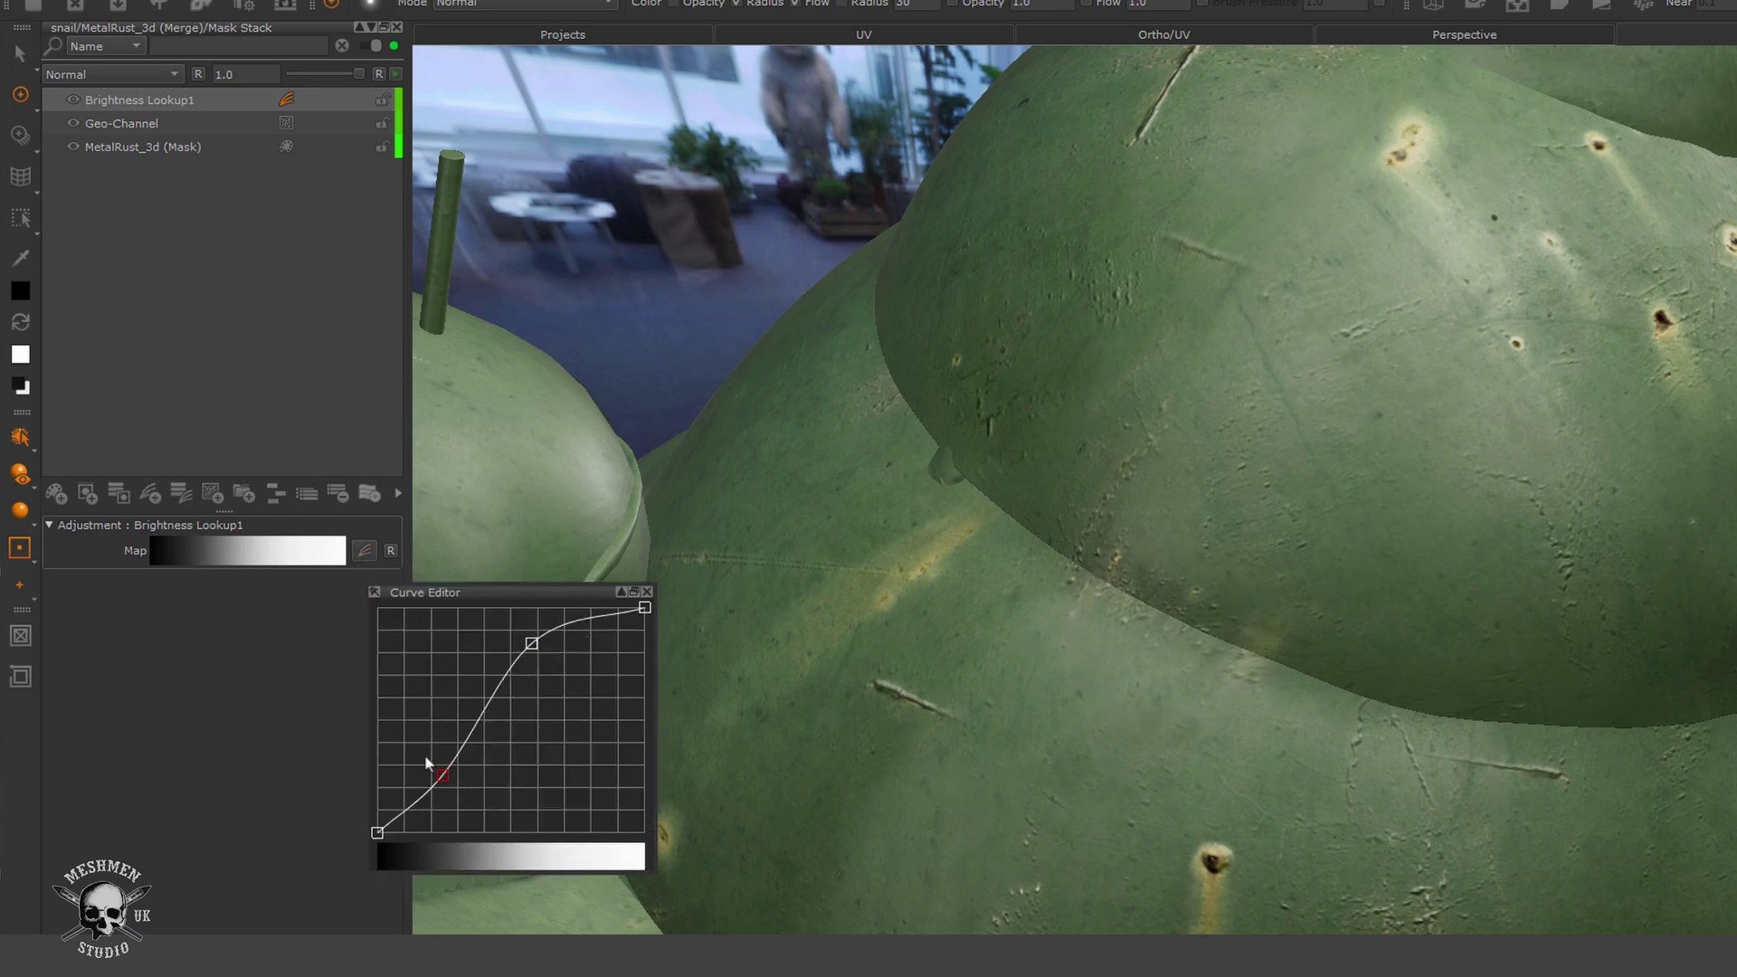